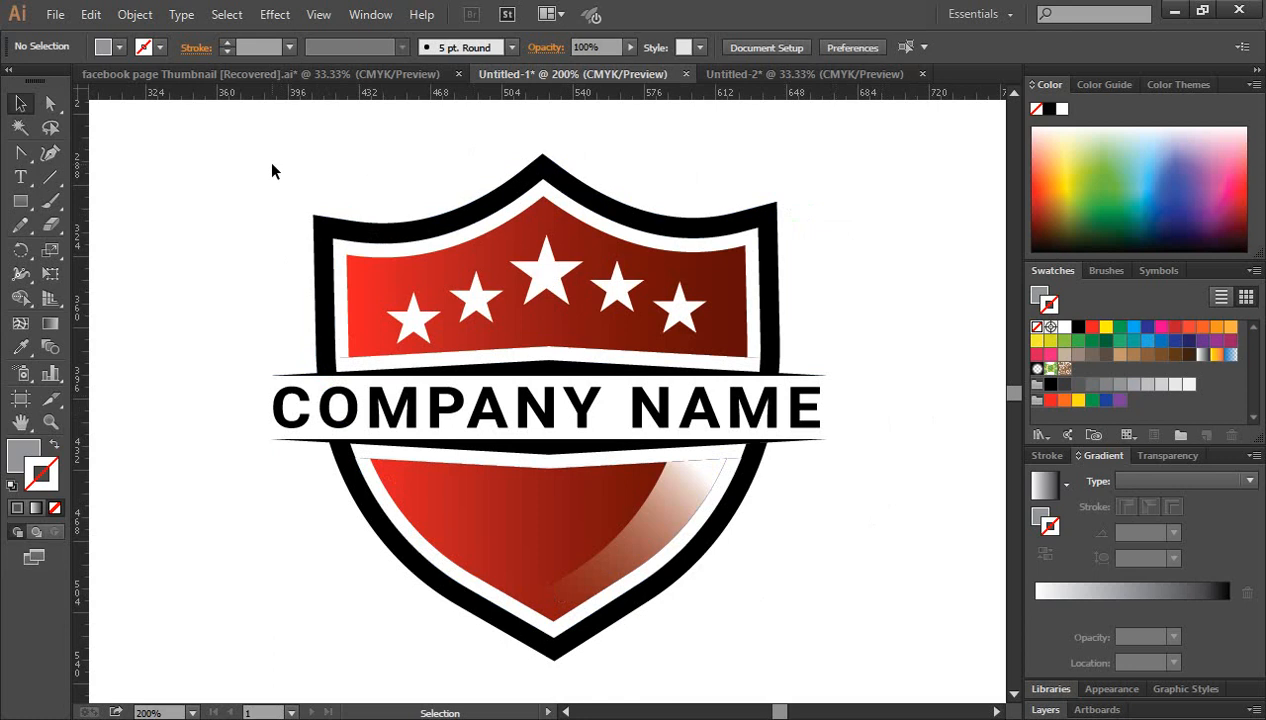
- Scale down the finished COMPANY NAME shield logo and place it in the upper-left area of the canvas as a reference
left_click_drag(268, 160, 647, 495)
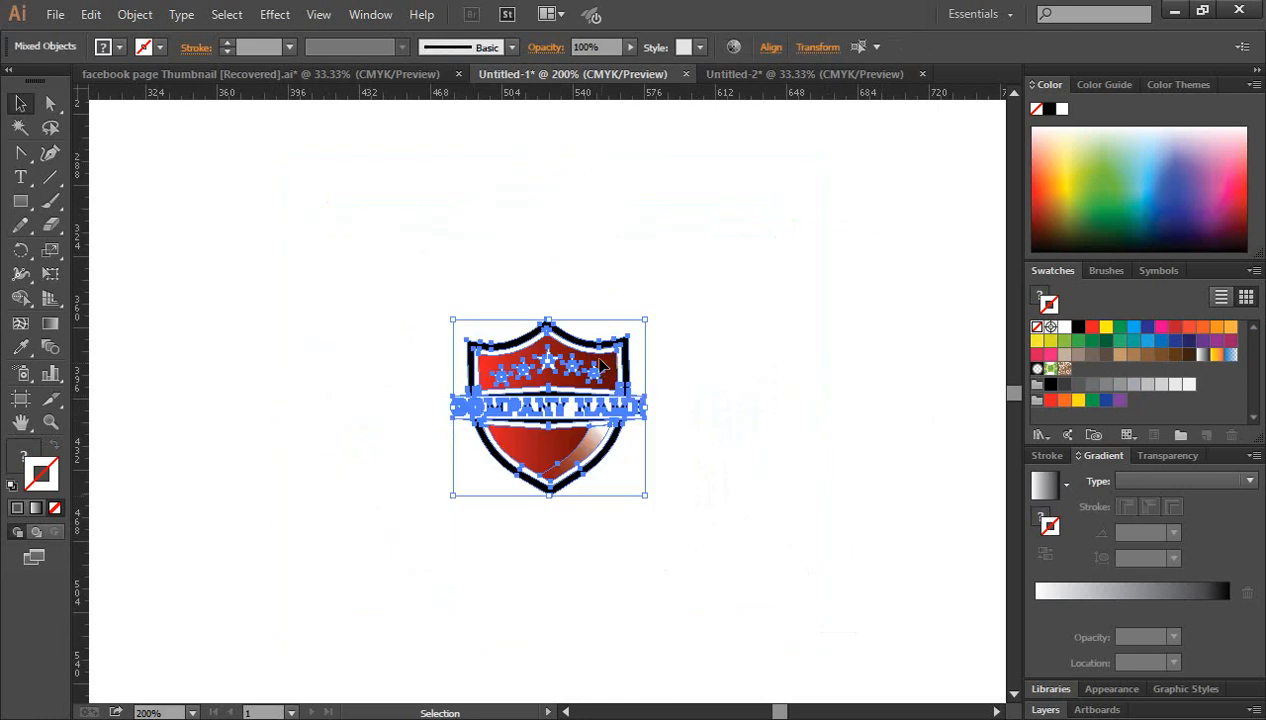
left_click_drag(600, 365, 251, 170)
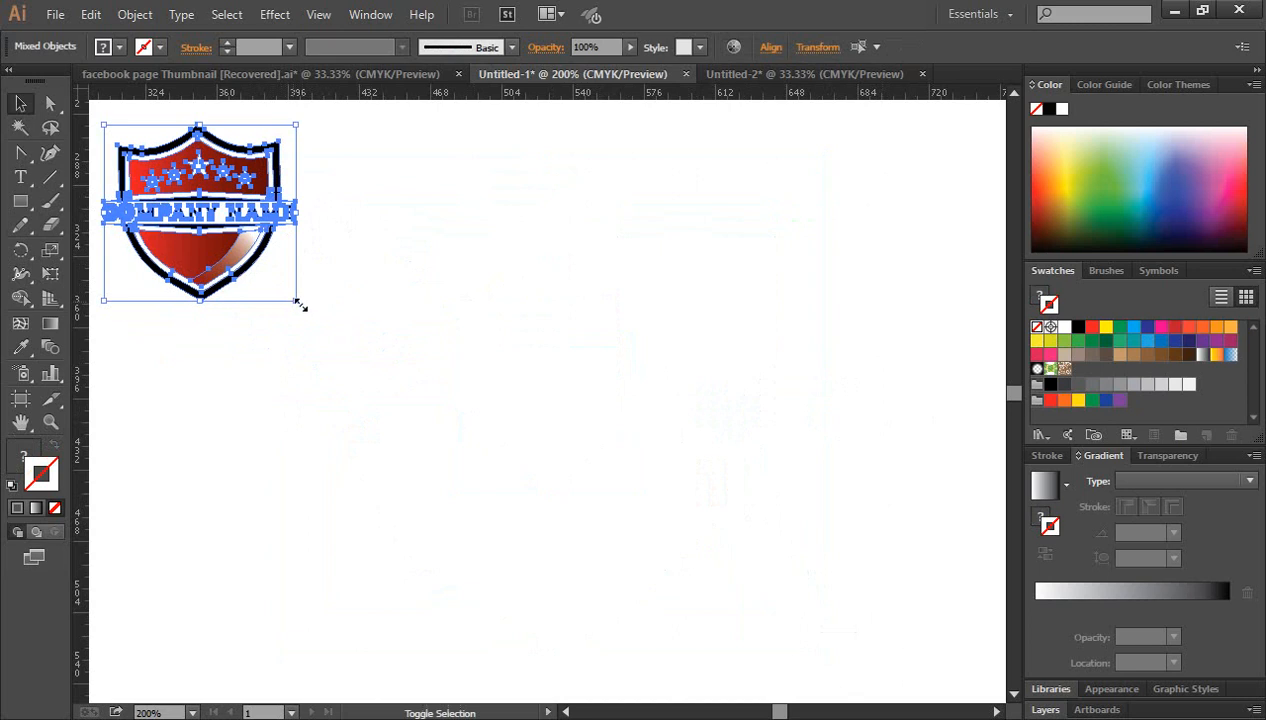
left_click_drag(300, 303, 327, 329)
left_click(516, 398)
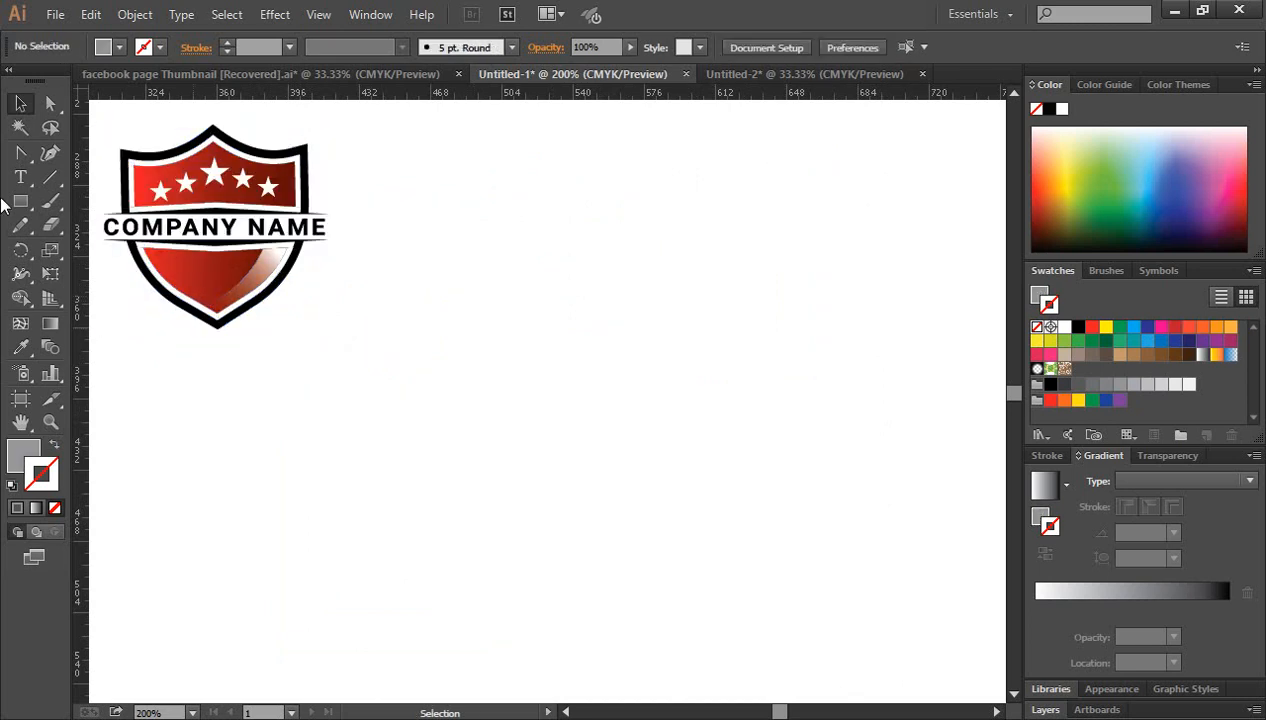
- Draw a six-sided polygon with a 120.0296 pt radius and give it a black outline with no fill
left_click_drag(20, 207, 116, 270)
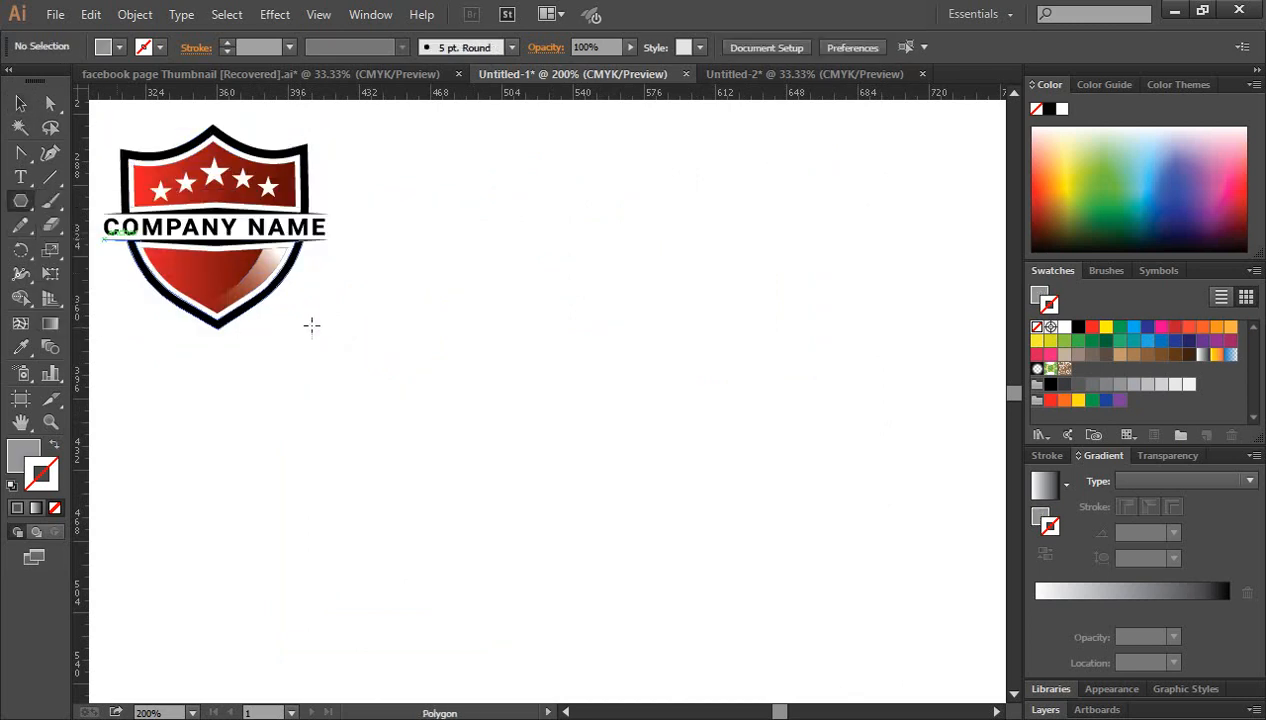
left_click(606, 393)
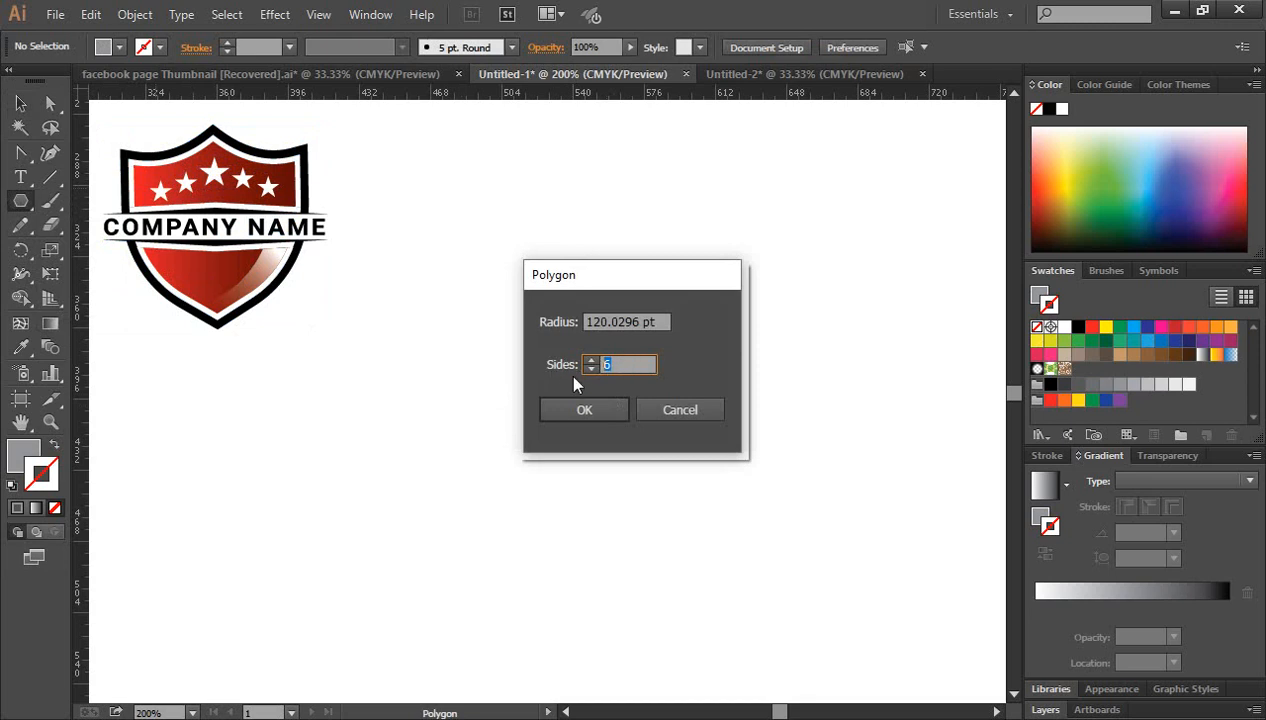
left_click(601, 413)
left_click(20, 103)
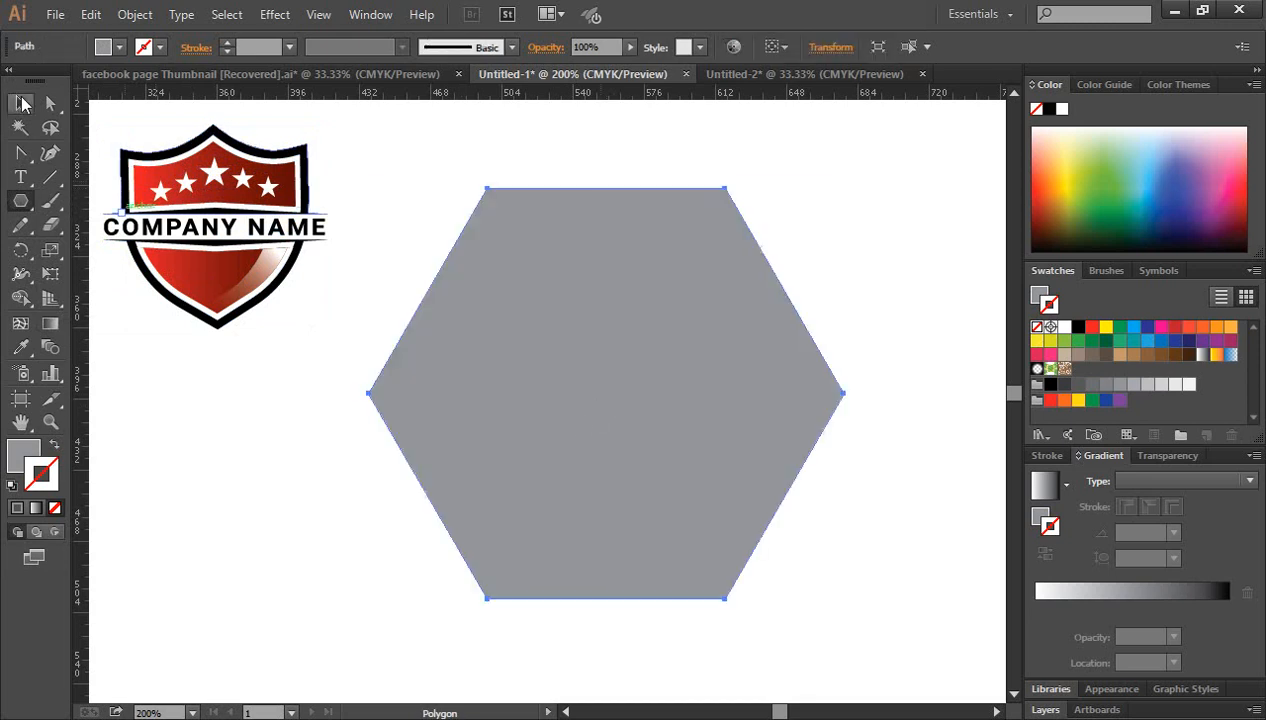
left_click(54, 443)
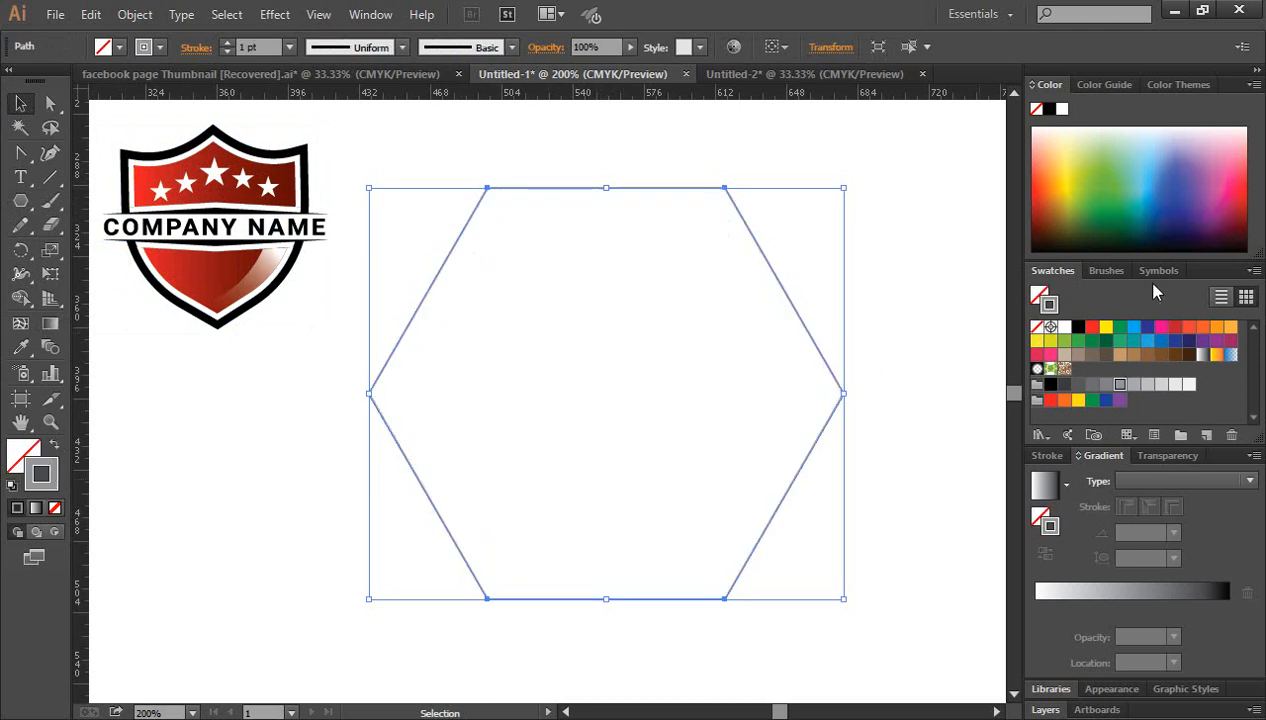
left_click(1078, 328)
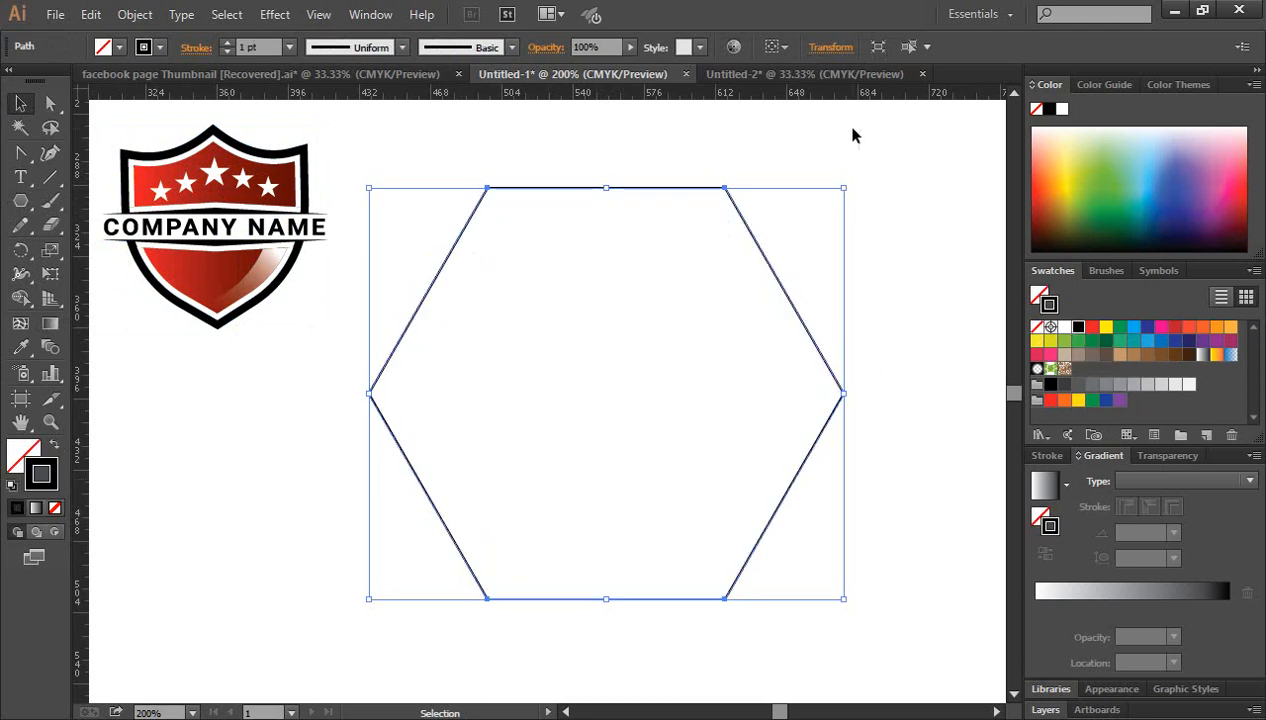
- Rotate the hexagon so that one corner points straight up, and scale it down slightly about its centre
left_click_drag(850, 185, 802, 544)
left_click(880, 456)
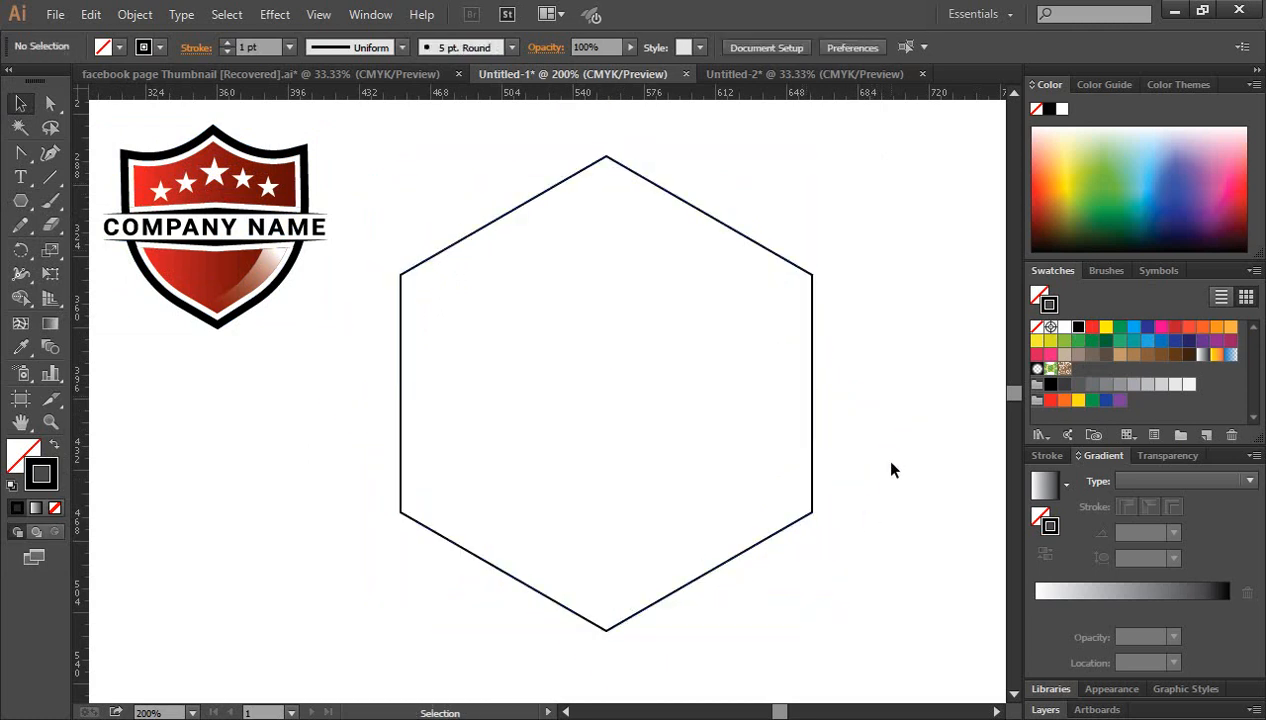
left_click(811, 462)
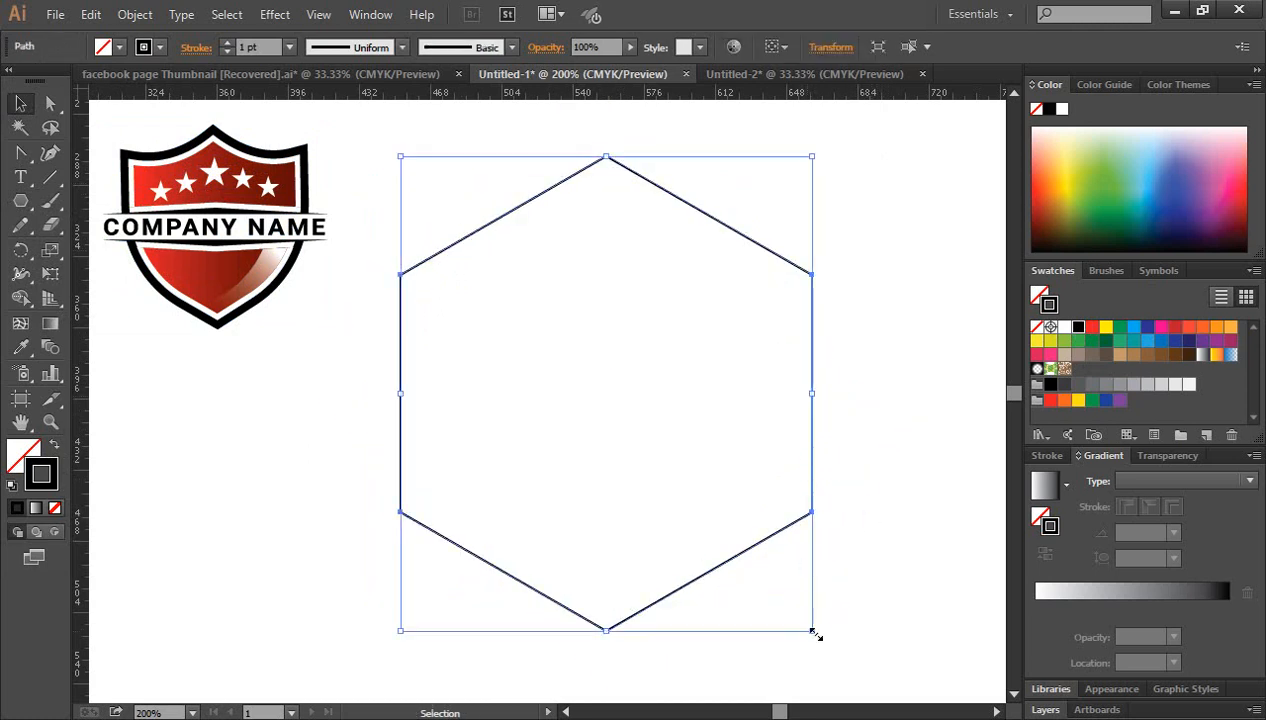
left_click_drag(812, 631, 777, 585)
left_click(809, 467)
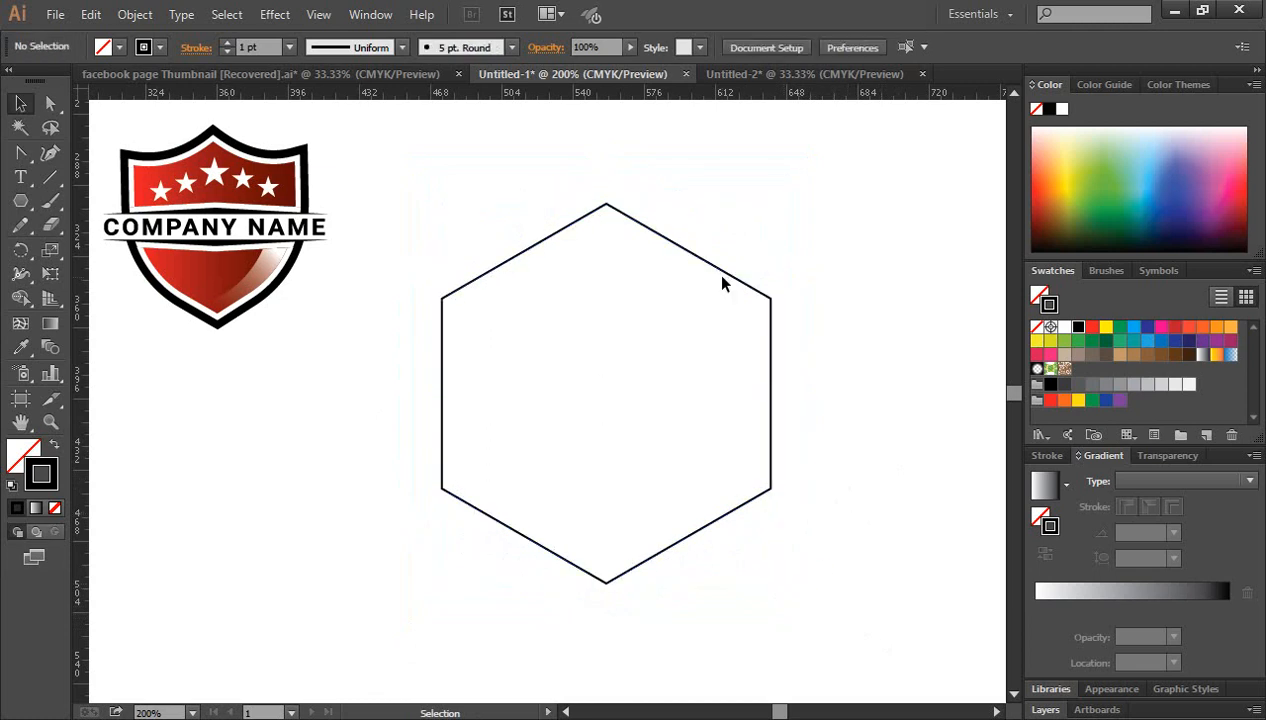
- Round the hexagon's two lower side corners to a radius of about 85.64 pt
left_click(51, 105)
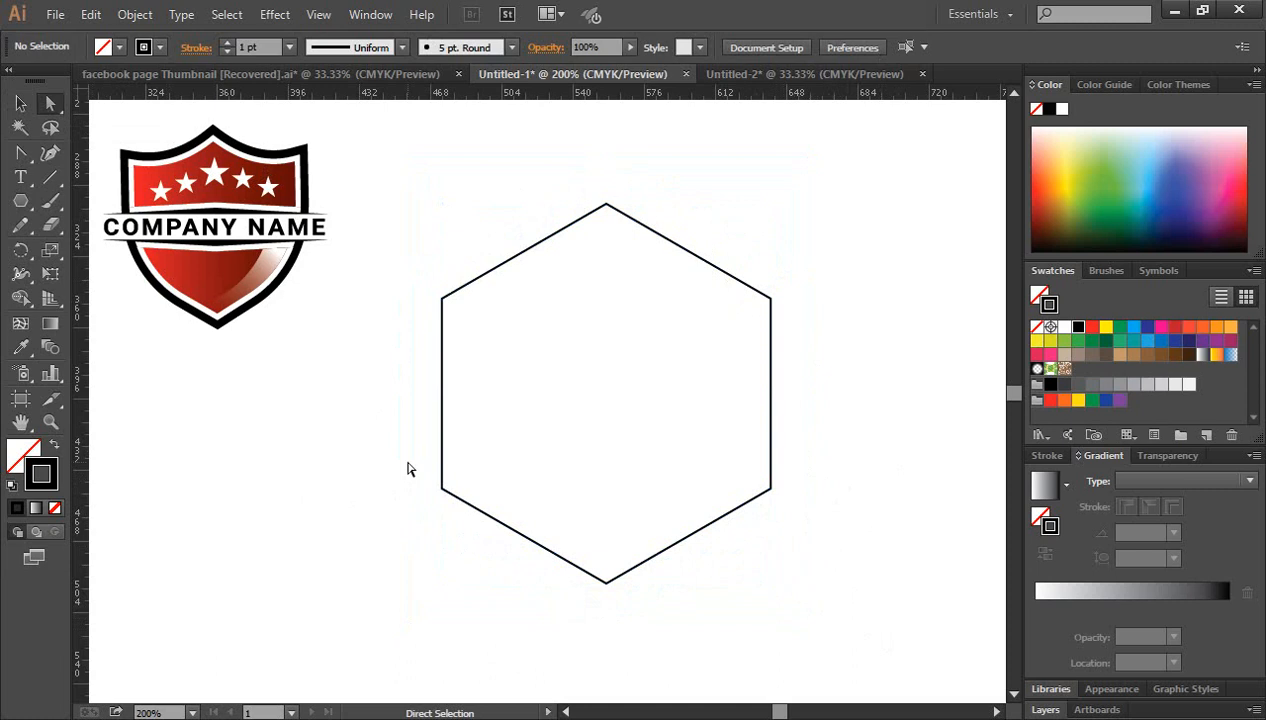
left_click_drag(408, 469, 793, 511)
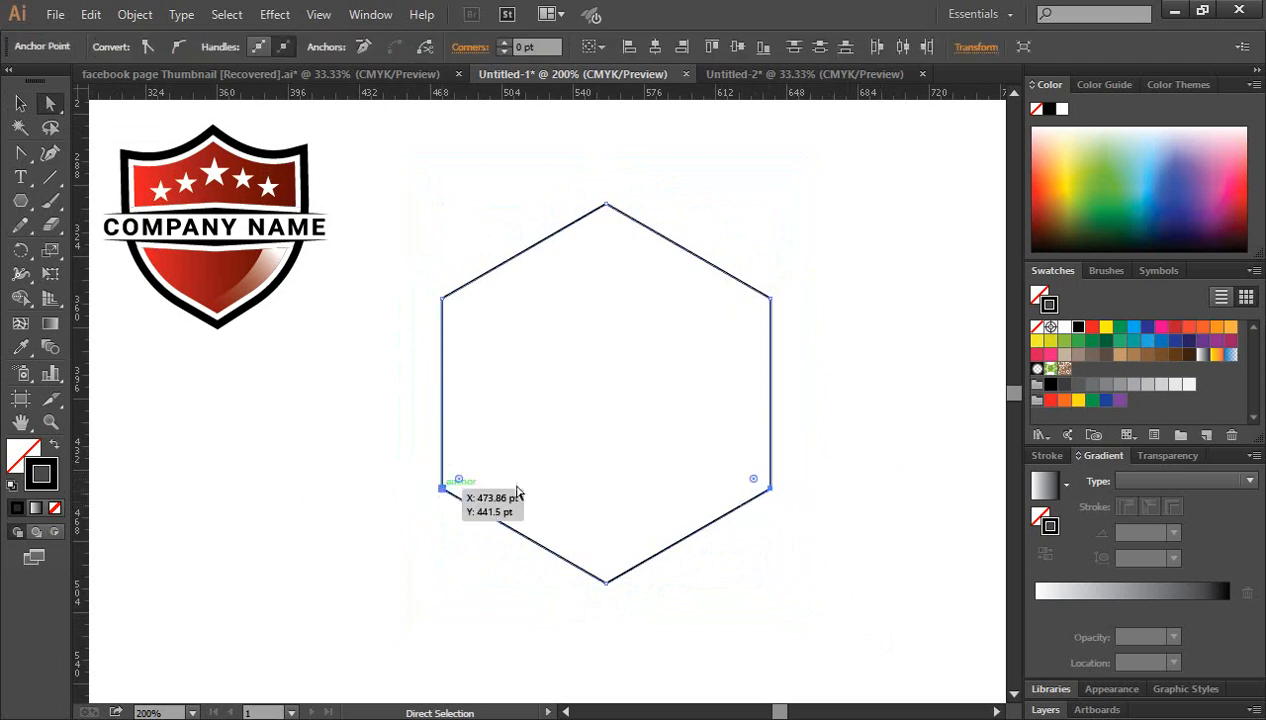
left_click_drag(460, 480, 632, 430)
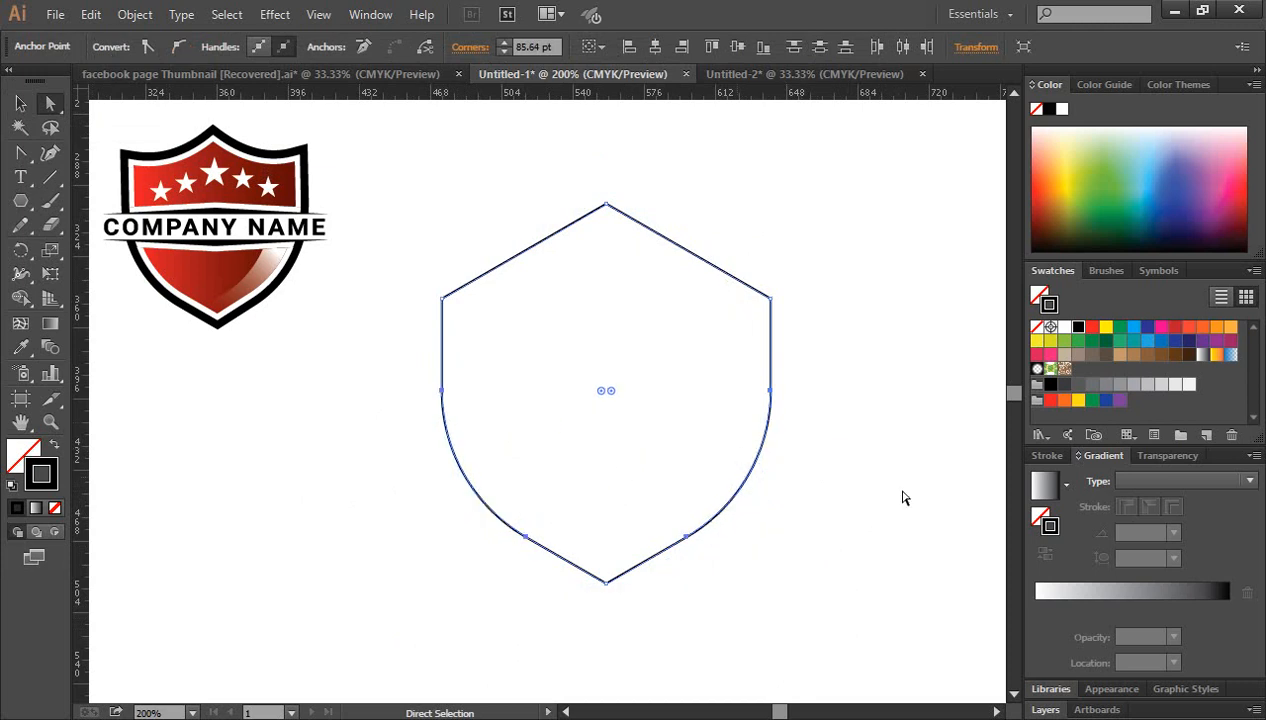
left_click(870, 457)
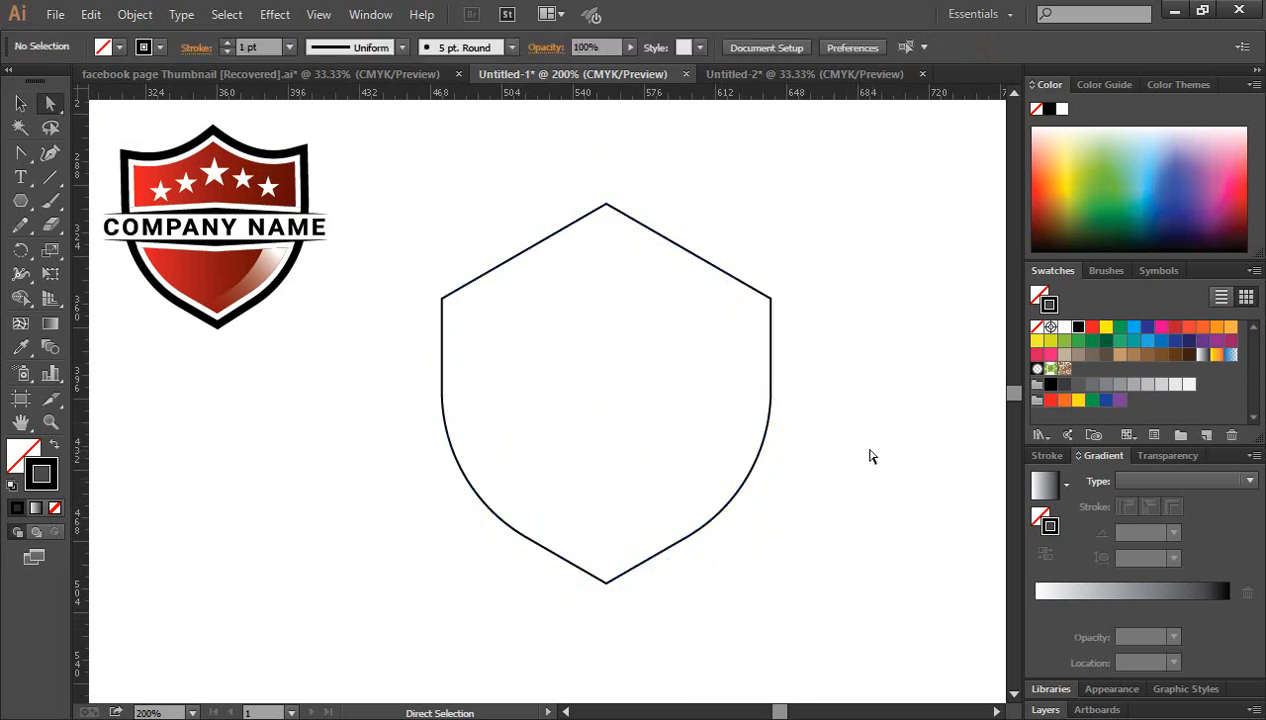
- Lower the shield's top anchor point straight down to a Y position of about 318.85 pt
left_click(50, 104)
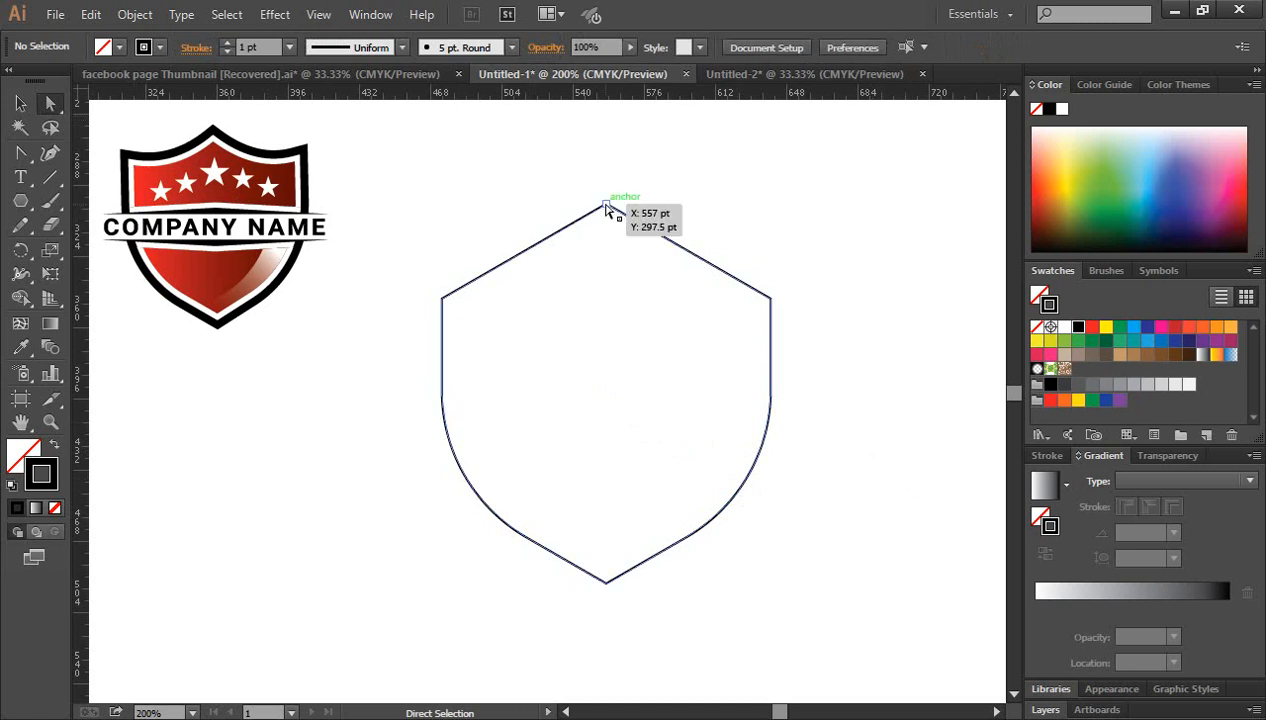
left_click(606, 205)
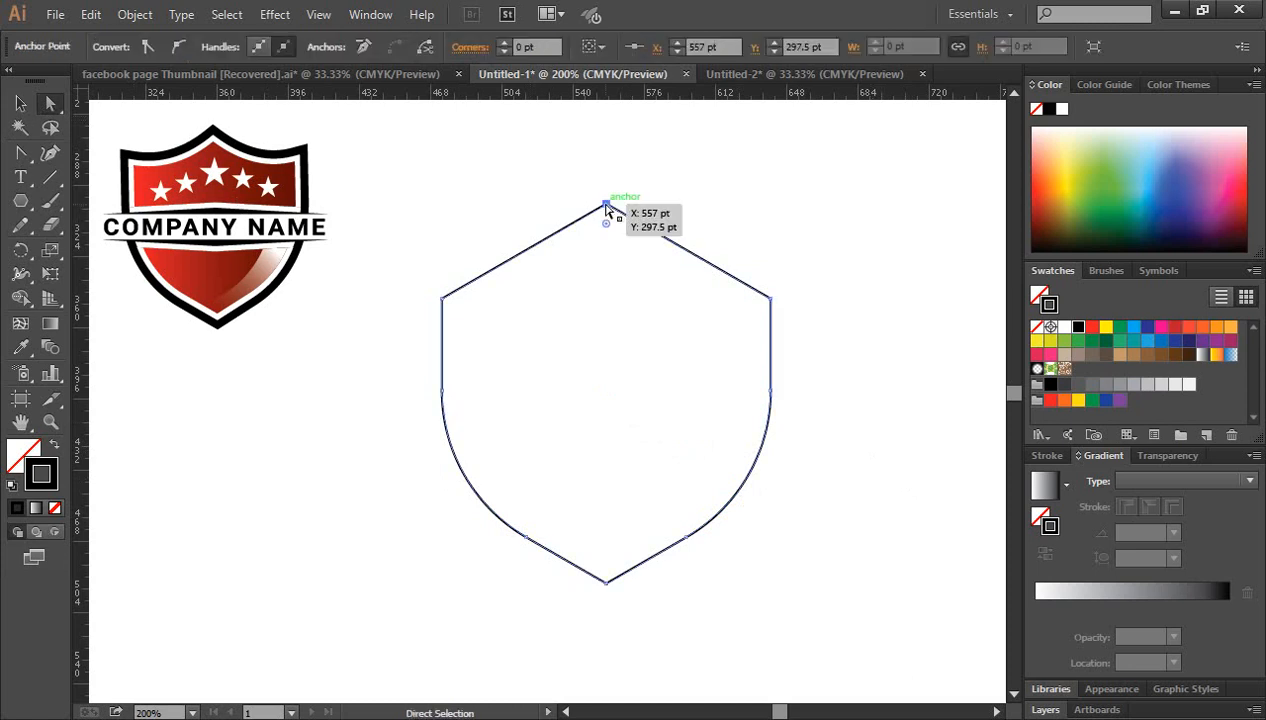
left_click_drag(606, 205, 606, 246)
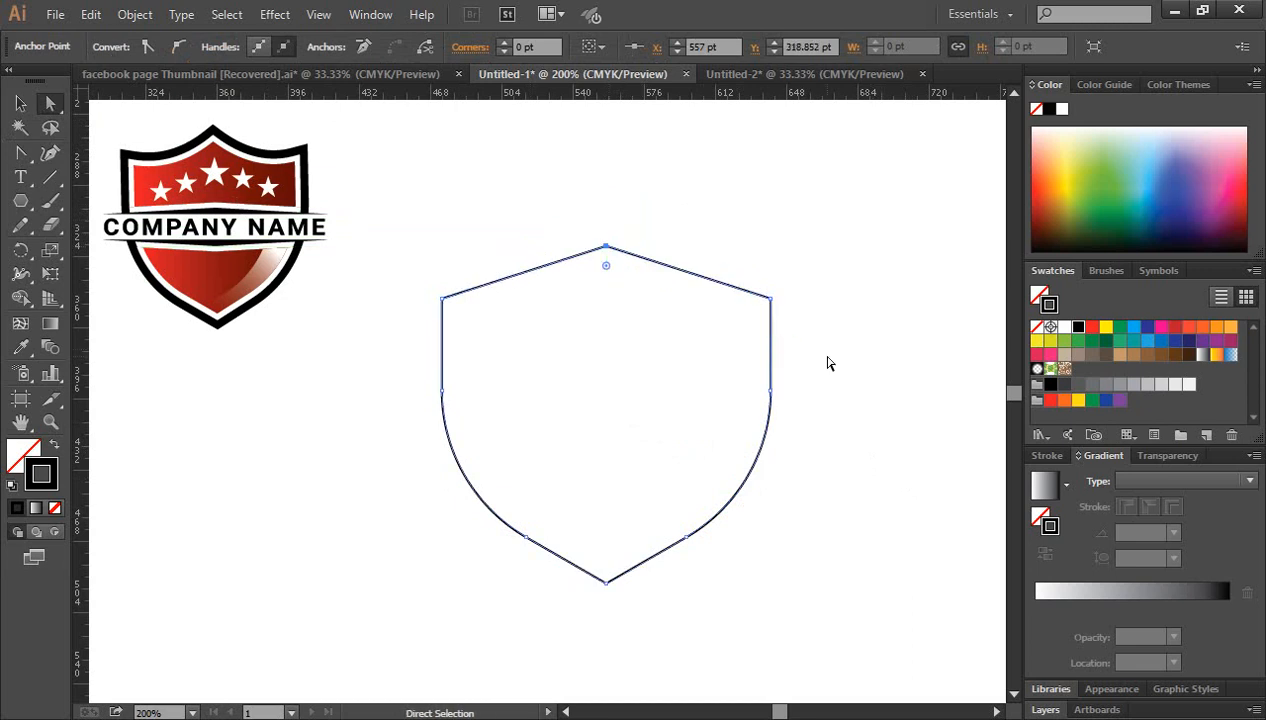
left_click(828, 363)
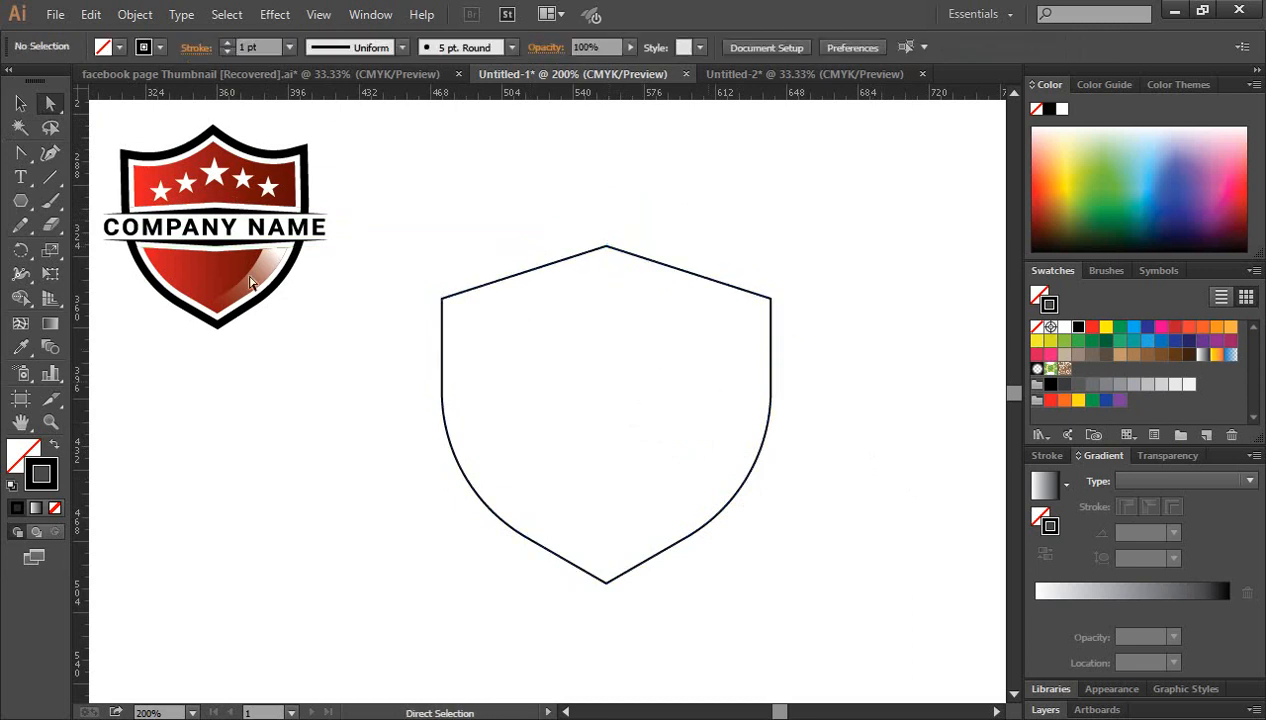
- Try a solid black fill on the shield and switch back to the black outline
left_click(20, 103)
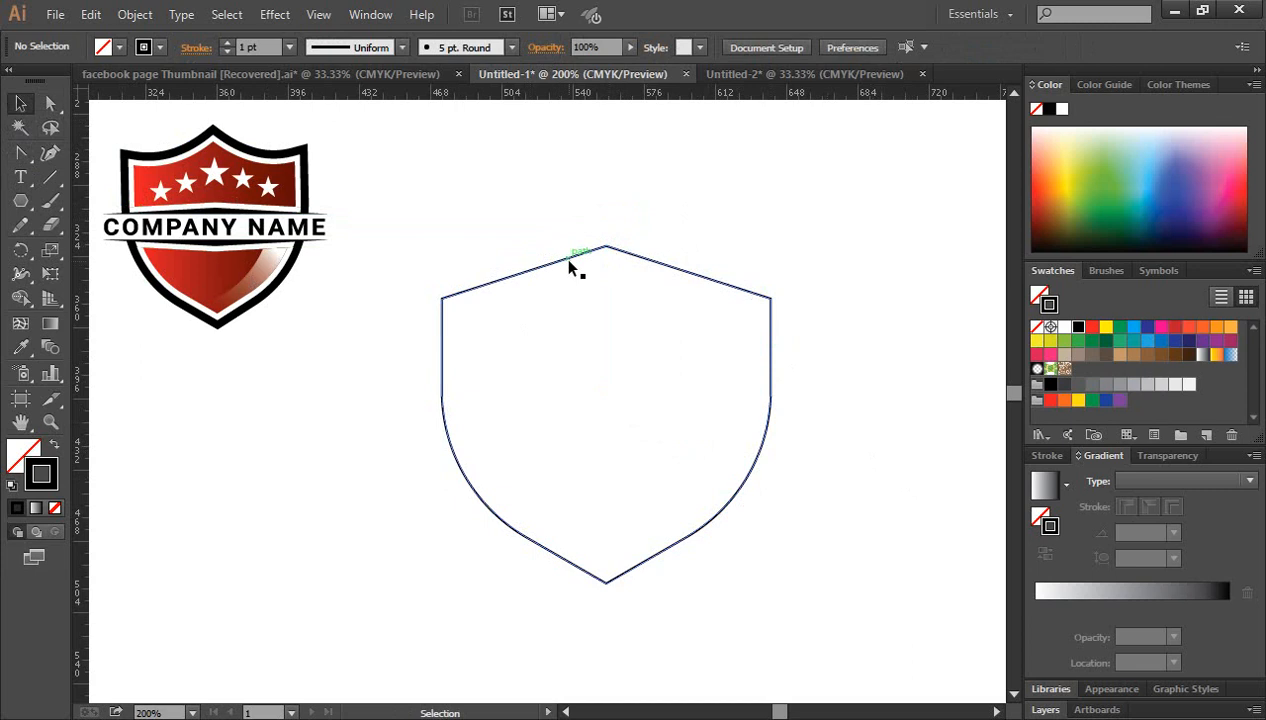
left_click(569, 263)
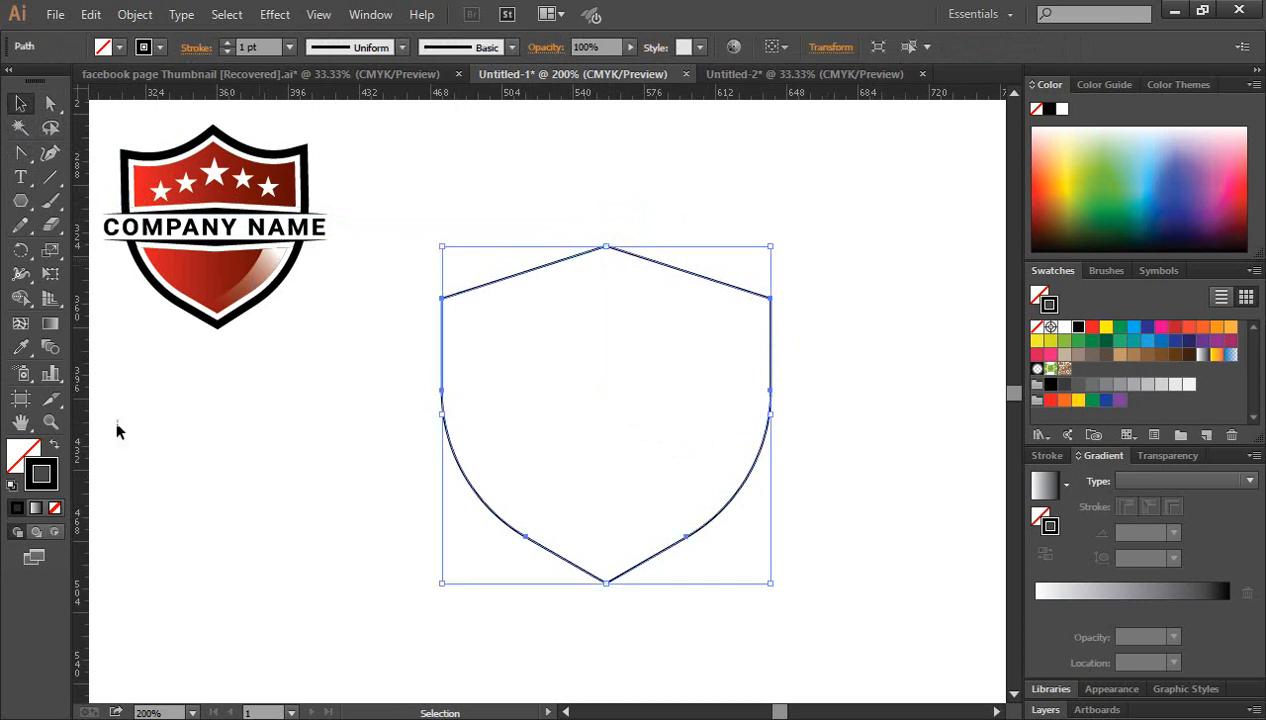
left_click(56, 449)
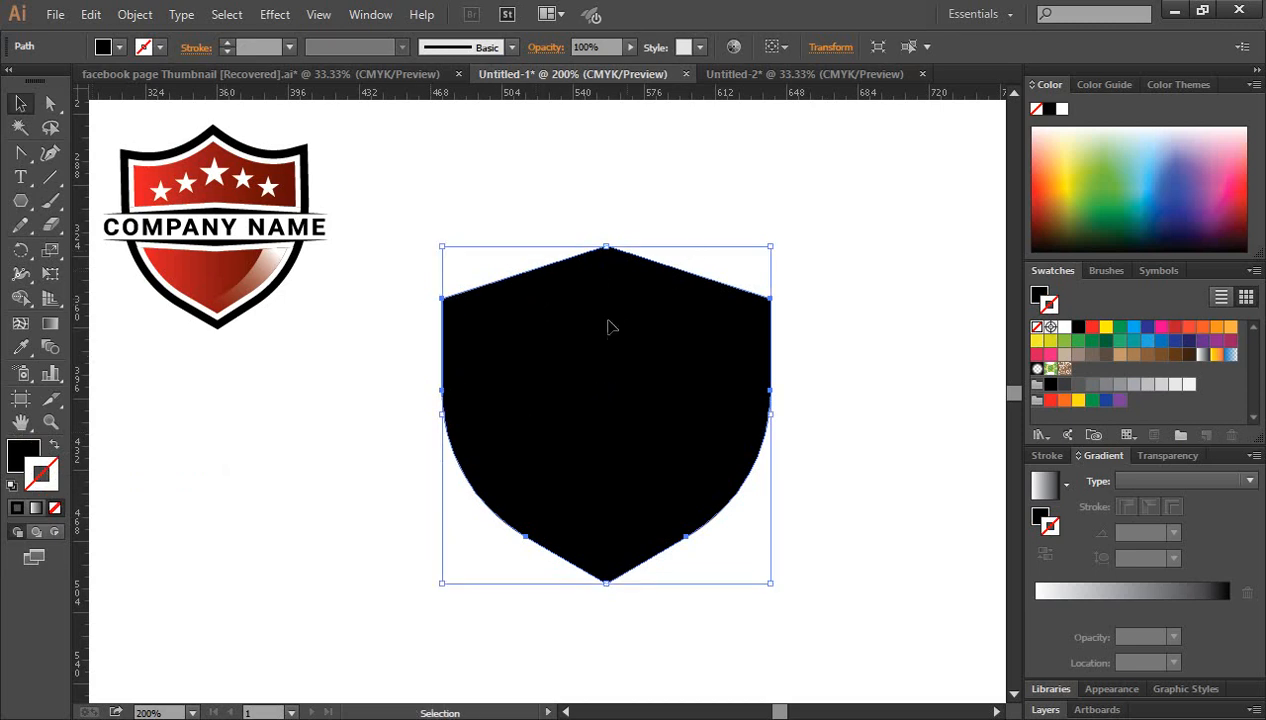
key("shift+x")
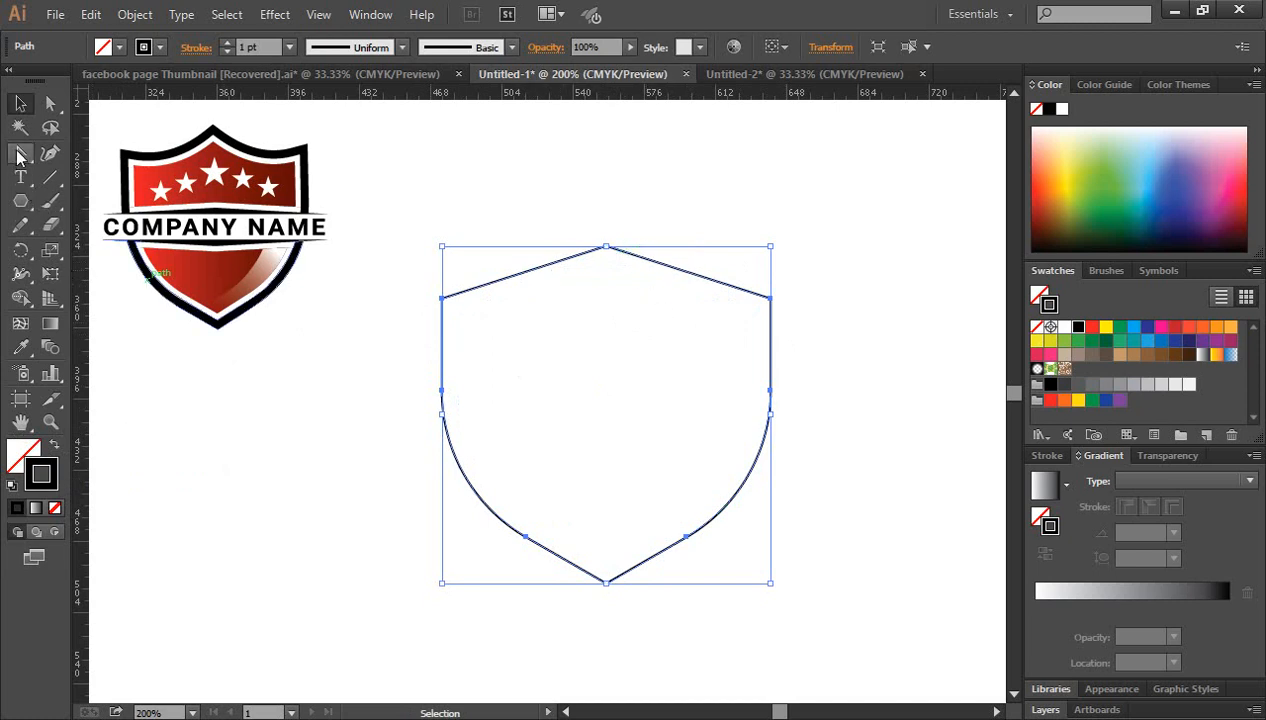
- Bend the shield's two straight upper edges inward into concave curves with the Anchor Point tool
left_click_drag(20, 151, 136, 229)
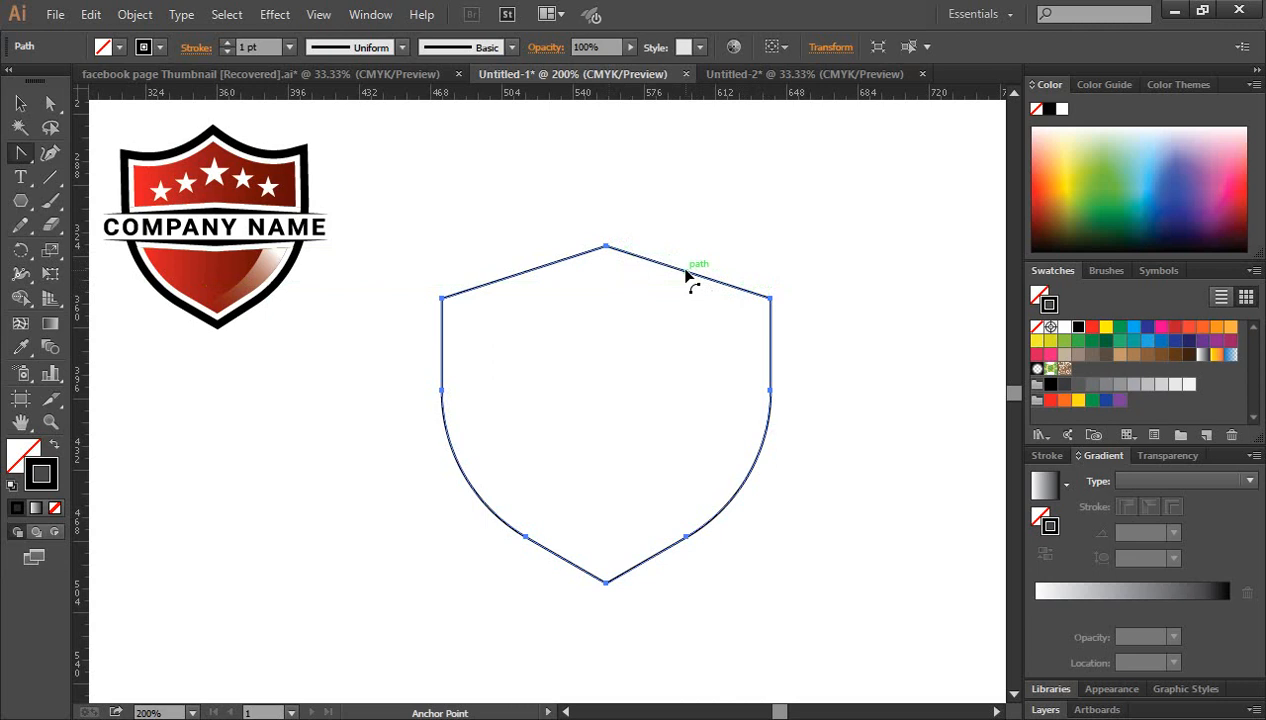
left_click_drag(686, 276, 684, 294)
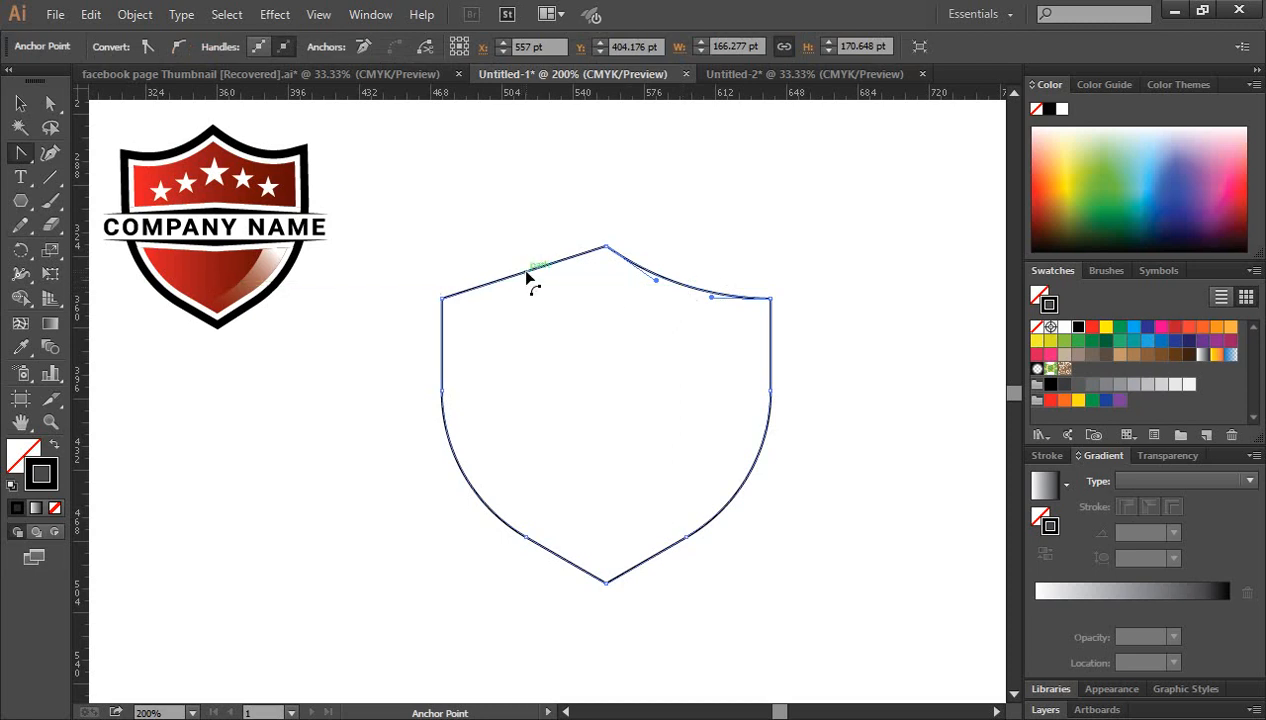
left_click_drag(531, 280, 535, 292)
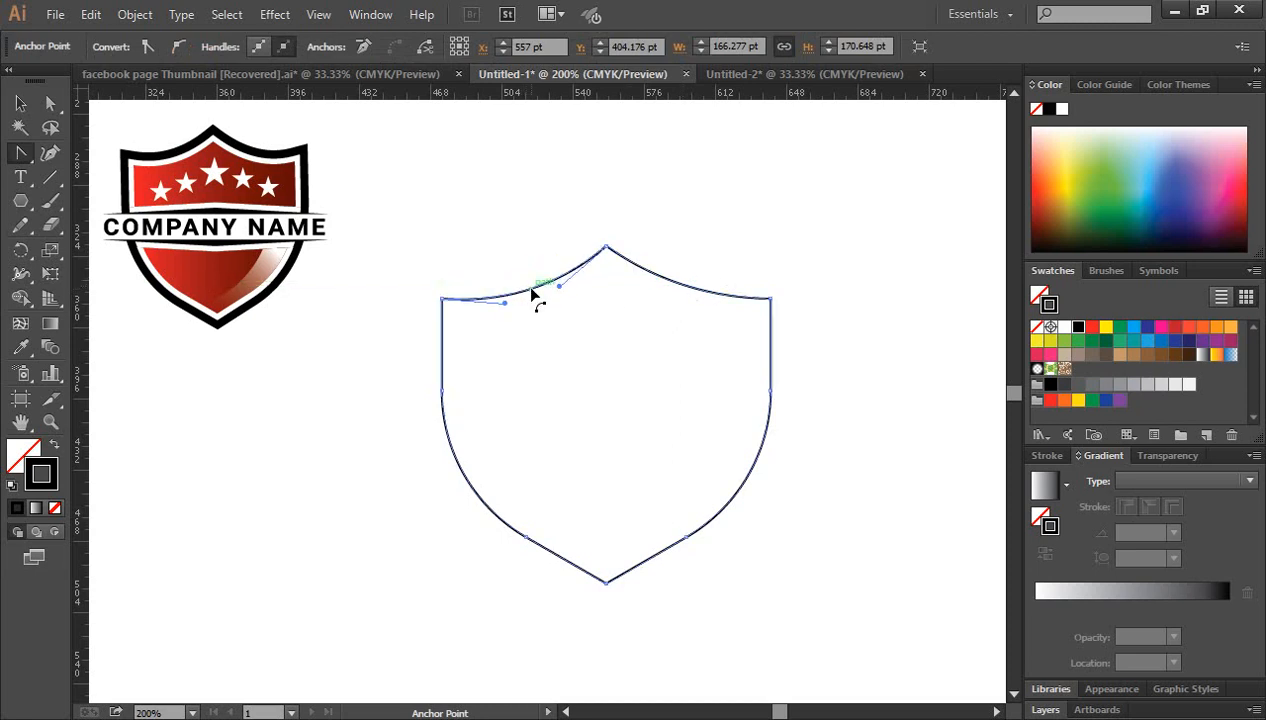
left_click(20, 104)
left_click(866, 401)
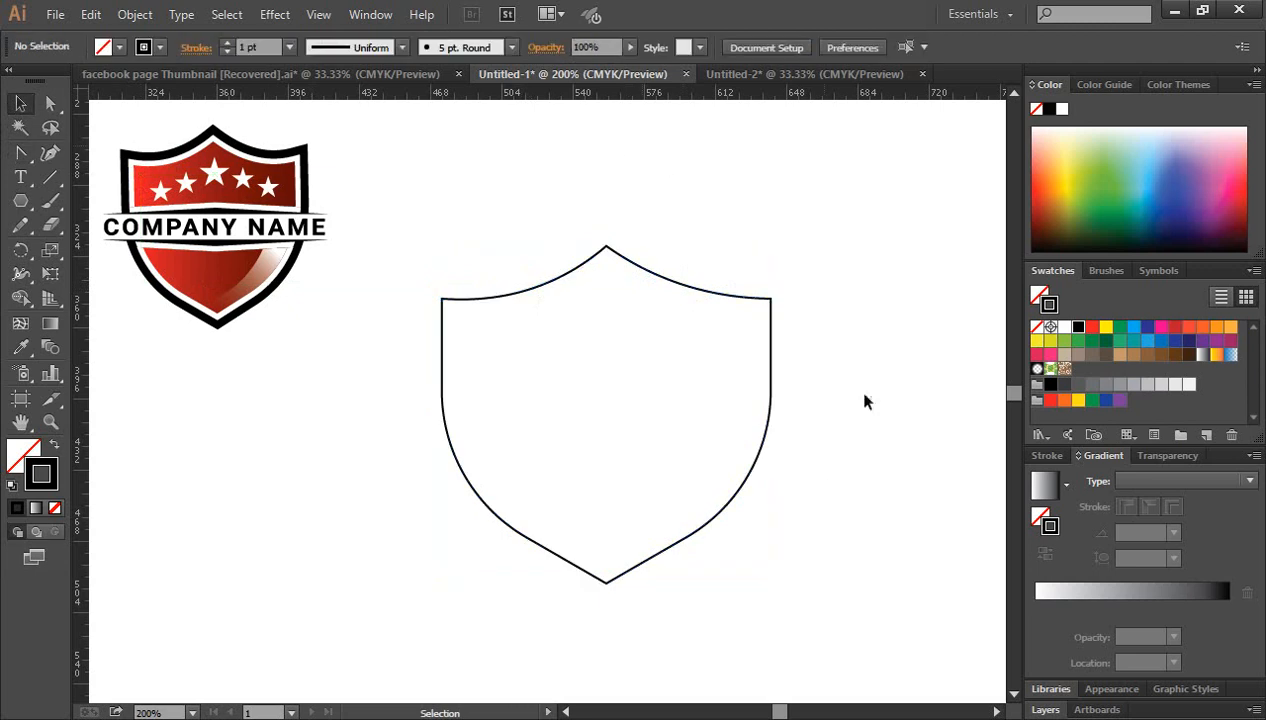
- Deepen the curve of the shield's upper-right edge slightly to match the upper-left edge
left_click(641, 268)
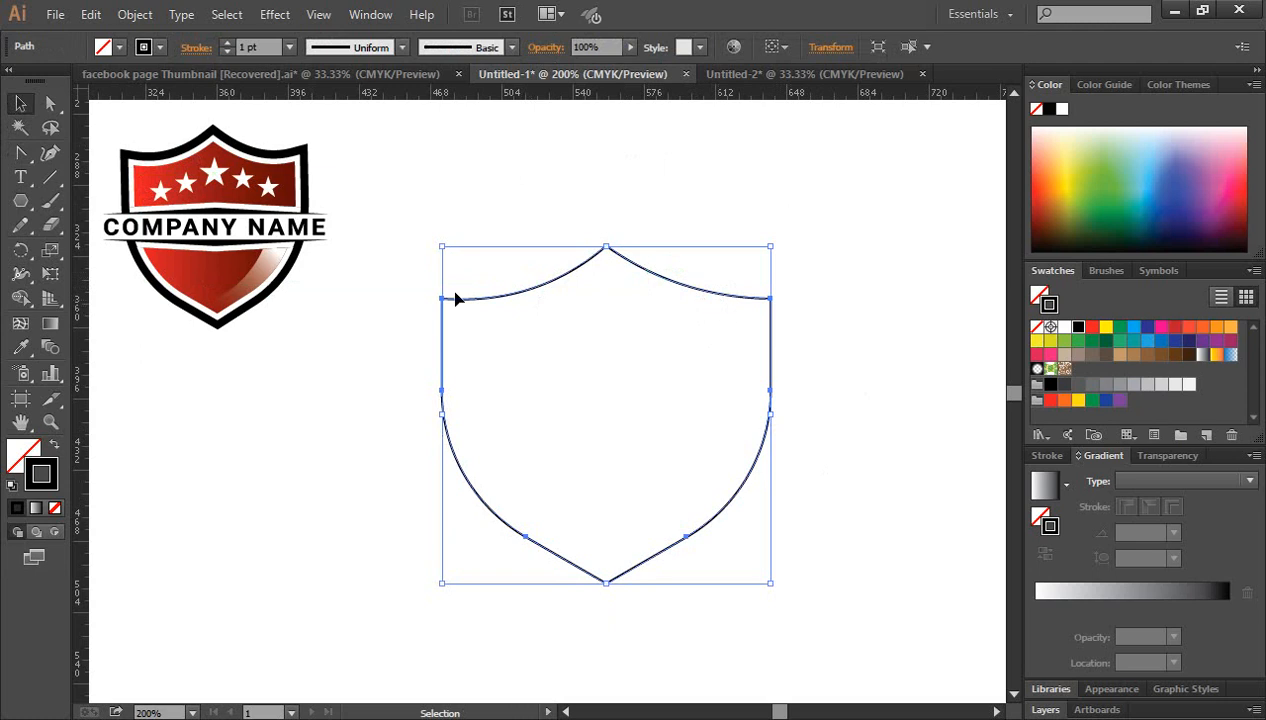
left_click(20, 152)
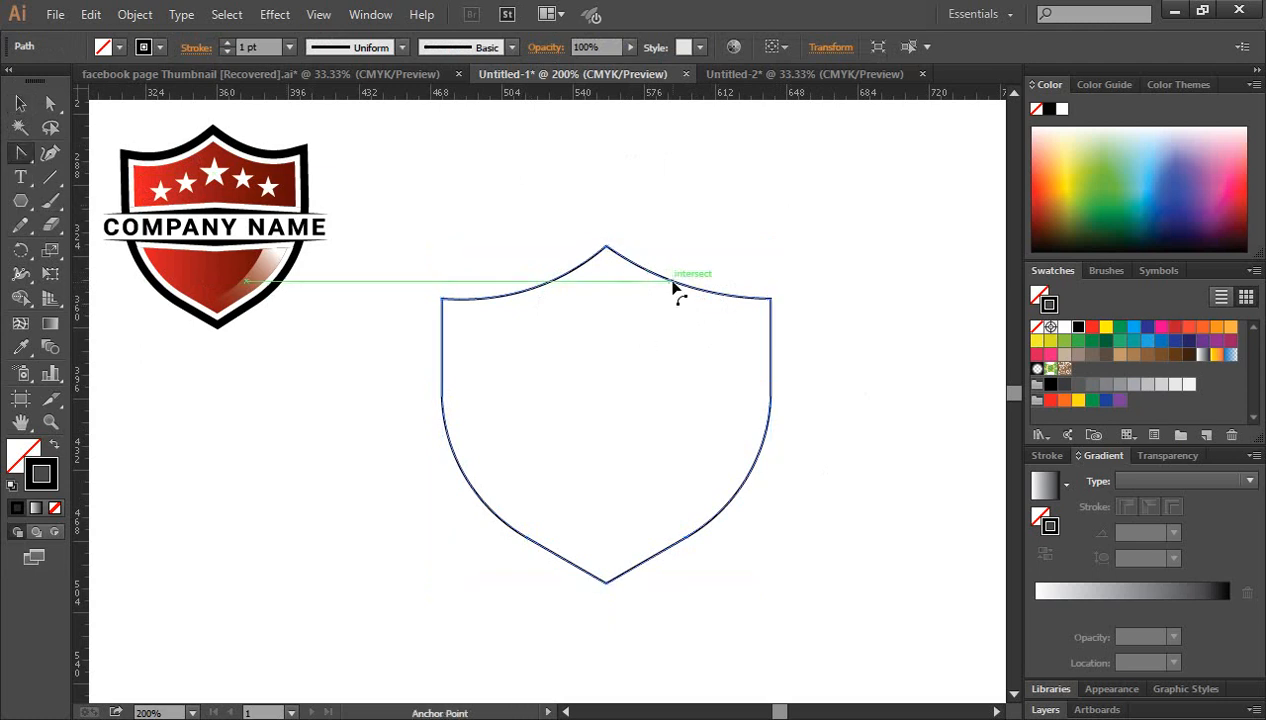
left_click(675, 292)
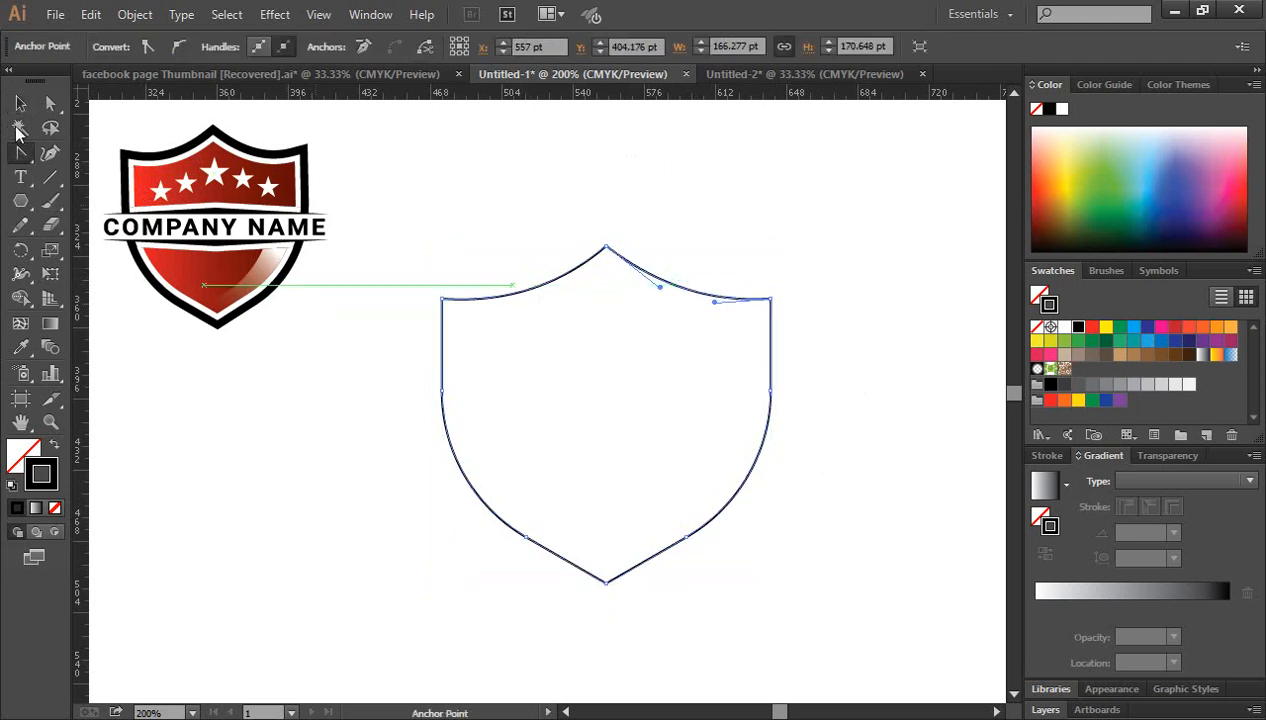
- Swap the shield's outline for a solid black fill and move the shape slightly to the right
left_click(18, 103)
left_click(602, 268)
left_click(597, 254)
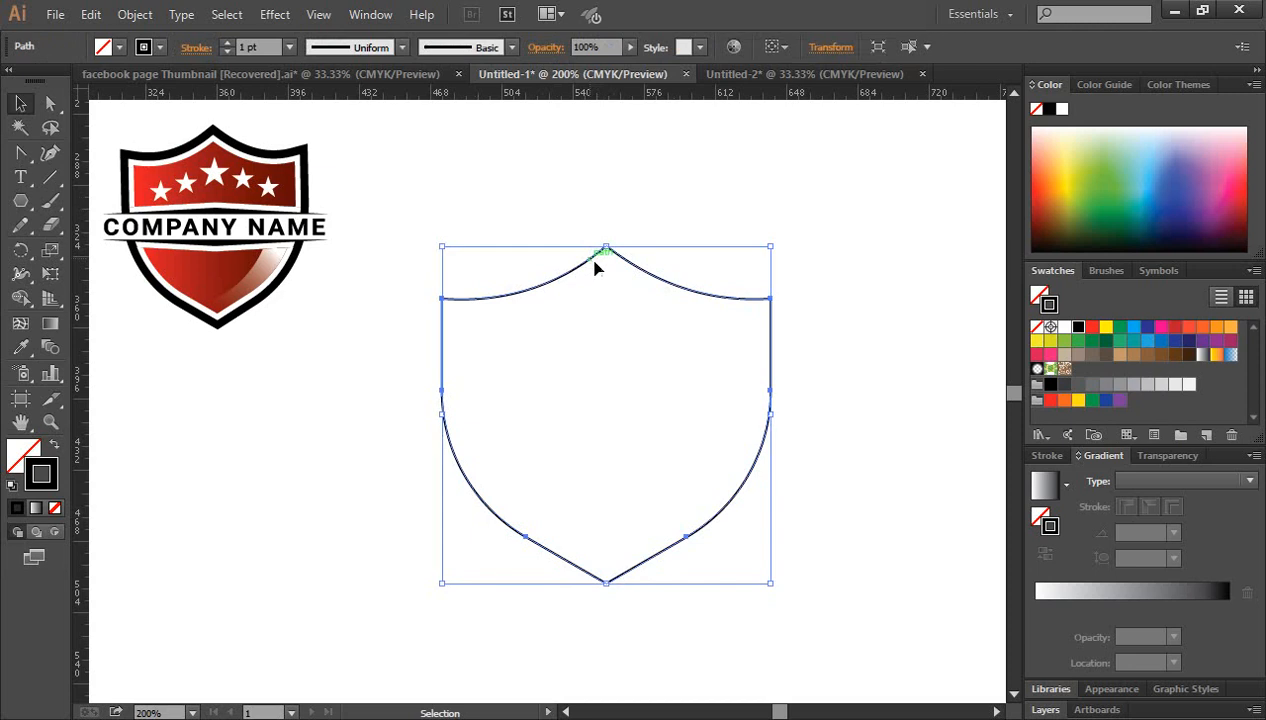
left_click(54, 447)
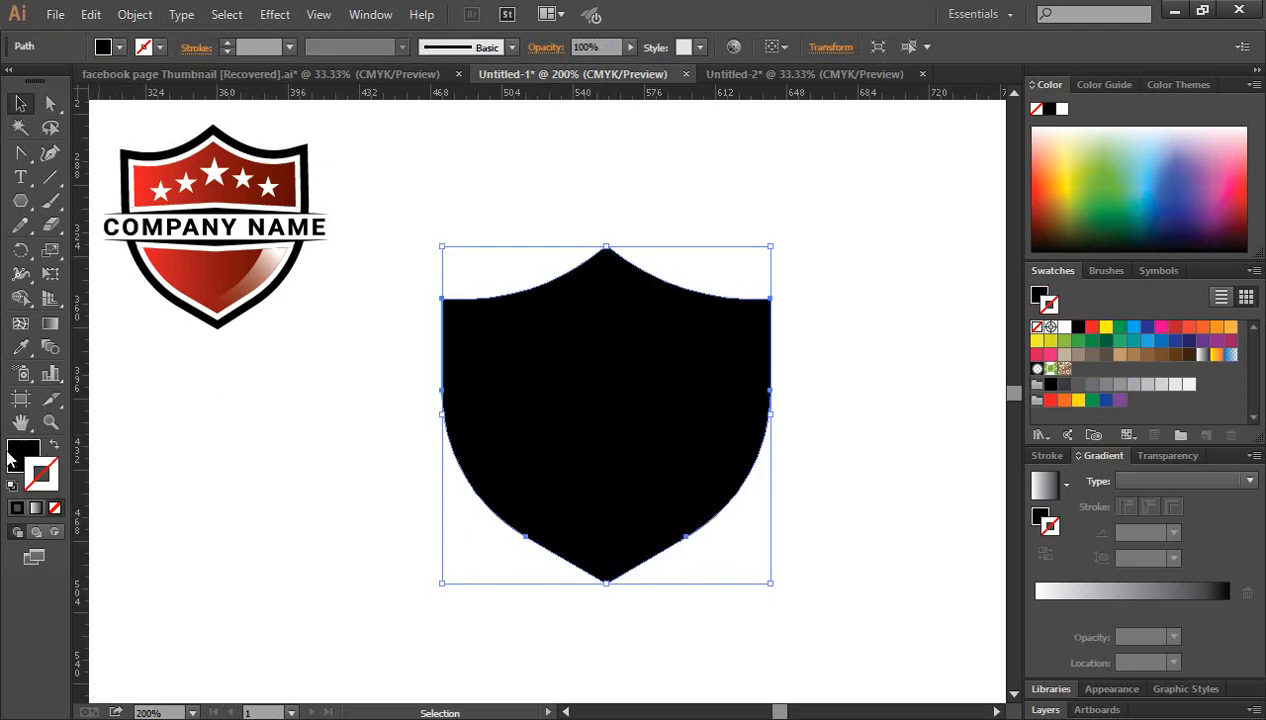
left_click(300, 418)
left_click_drag(584, 415, 607, 416)
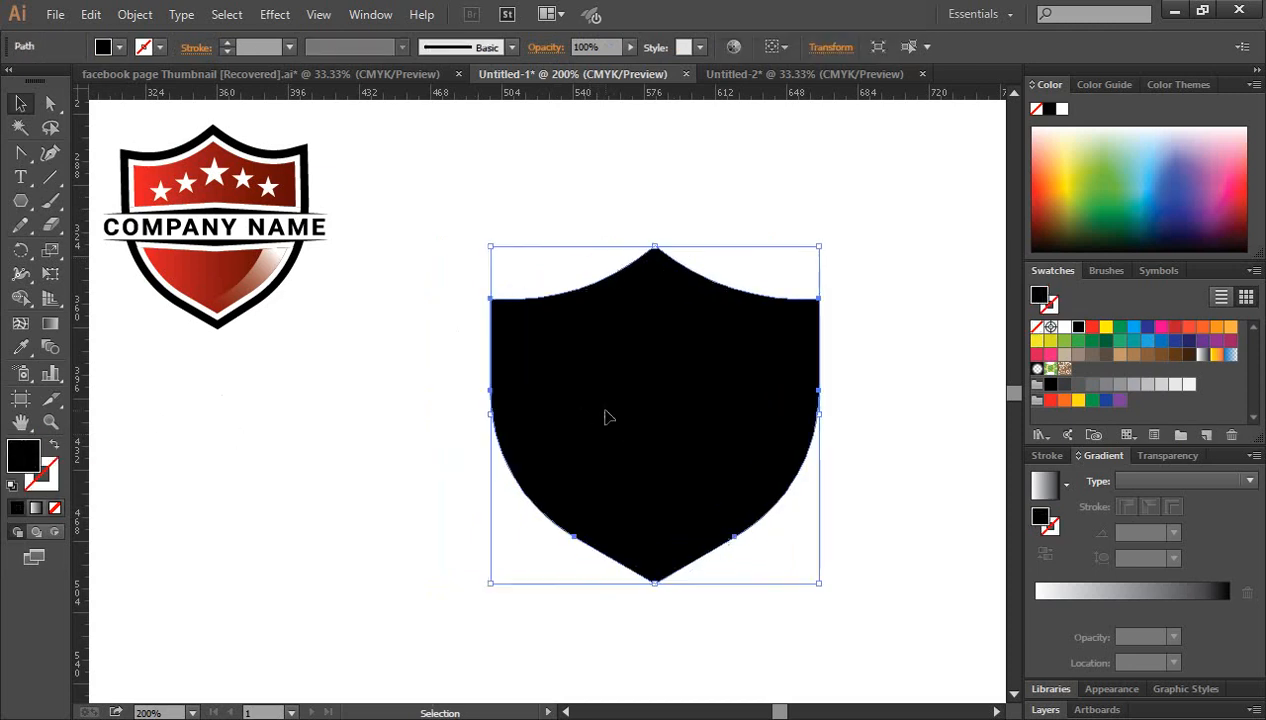
- Offset the black shield's path outward by 7 pt with mitered joins and fill the new outer shield white
left_click(134, 15)
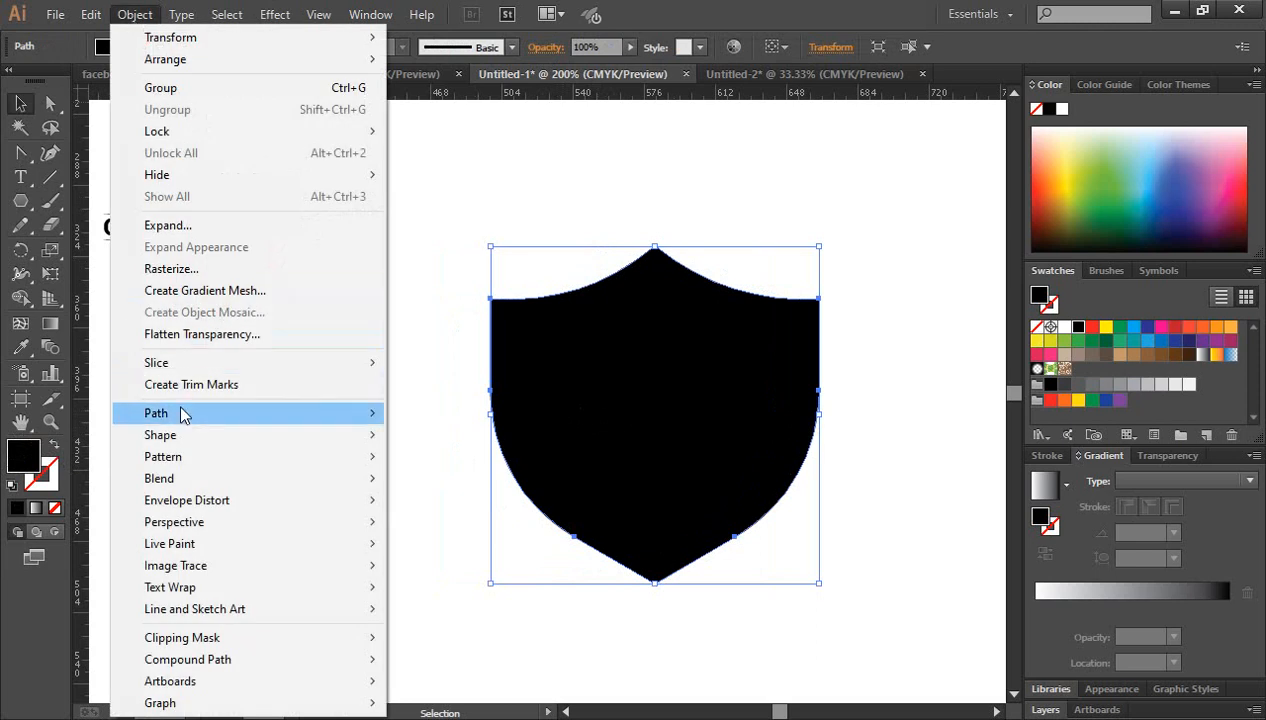
mouse_move(183, 416)
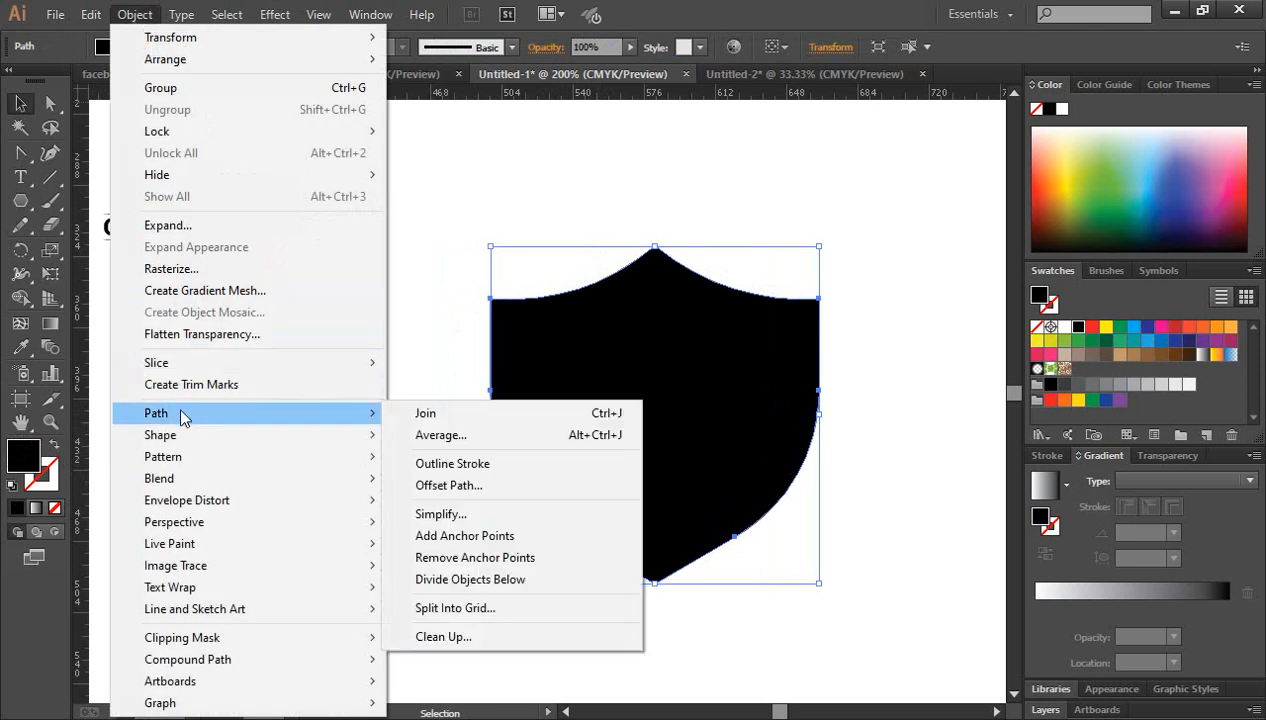
left_click(468, 483)
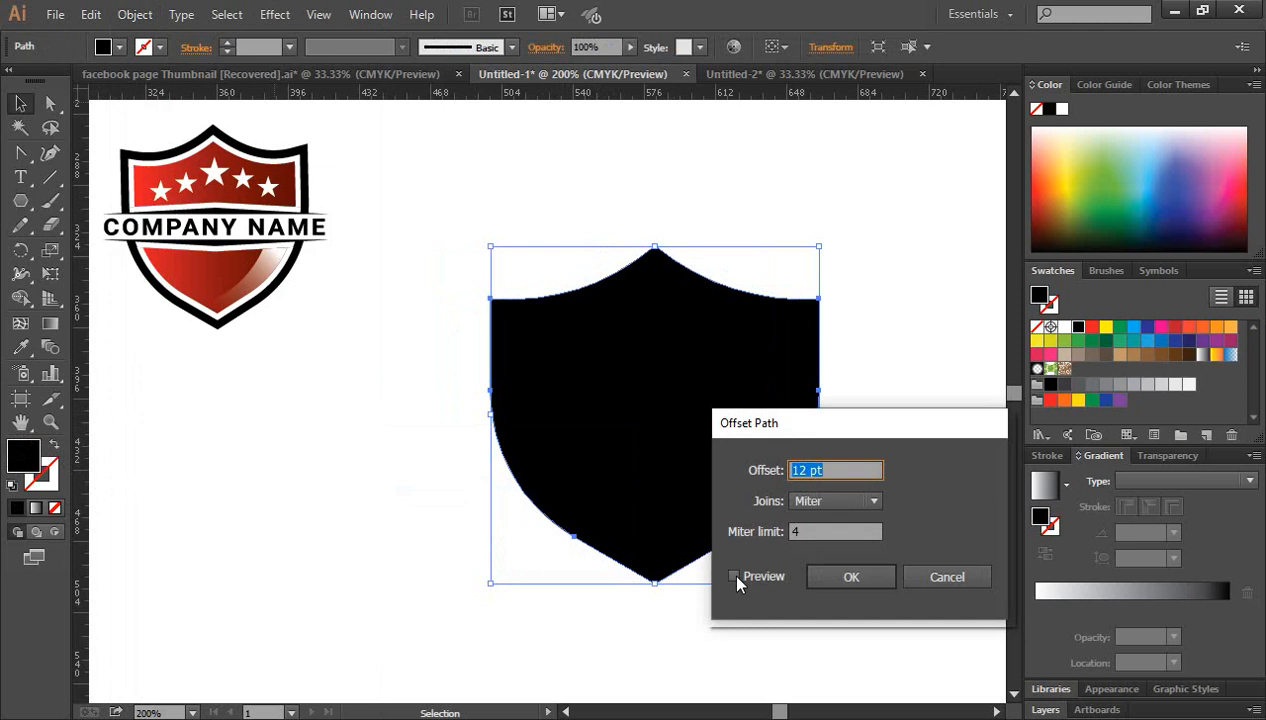
left_click(736, 577)
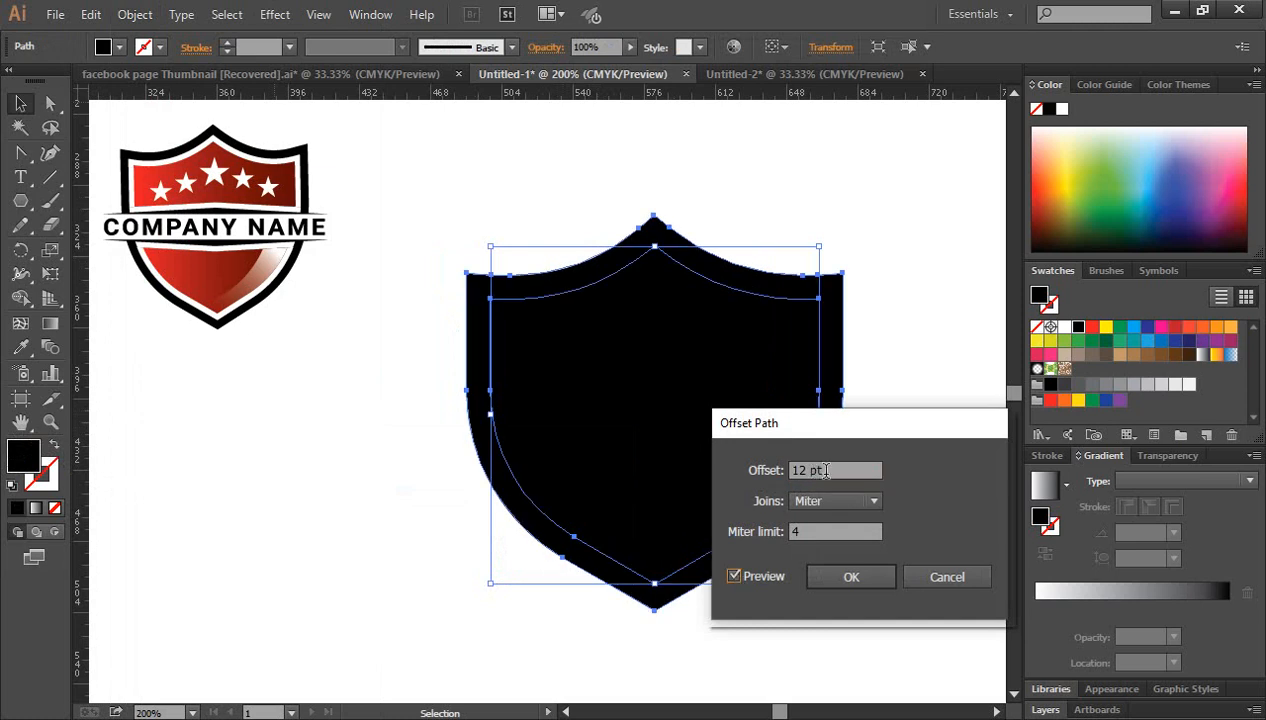
left_click_drag(808, 470, 779, 484)
key("Down")
key("Down")
key("Down")
key("Down")
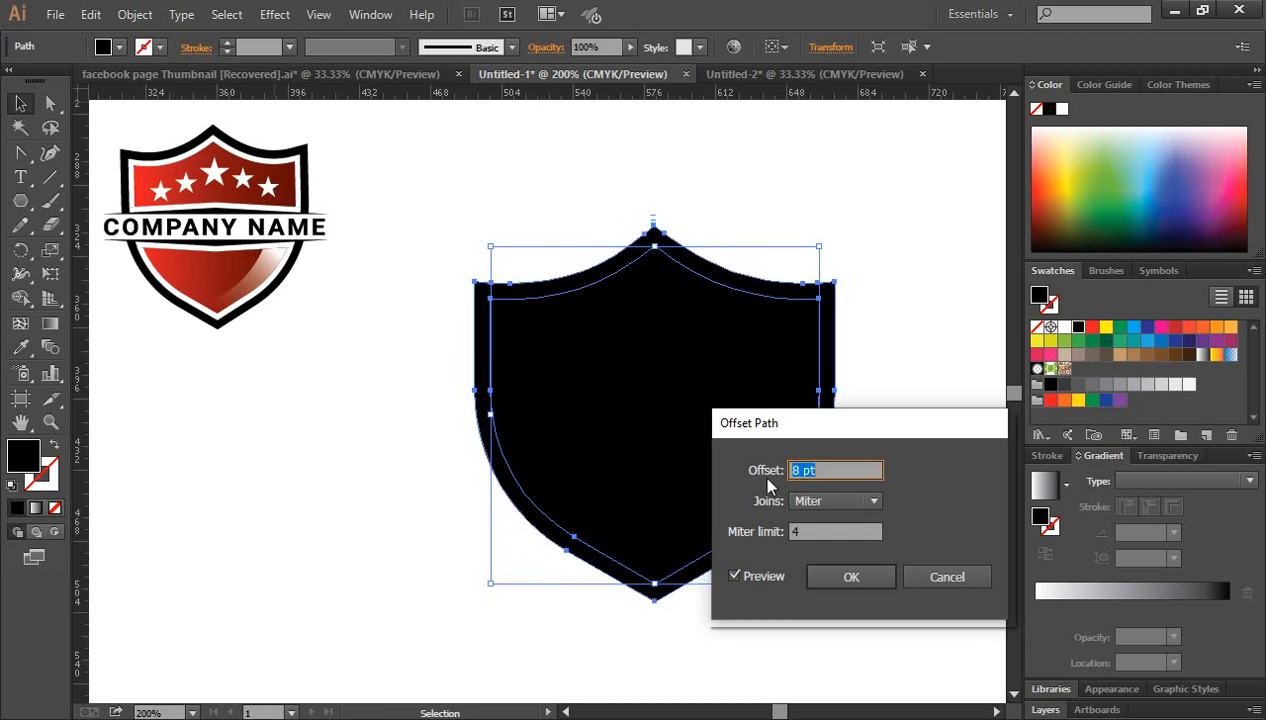
key("Down")
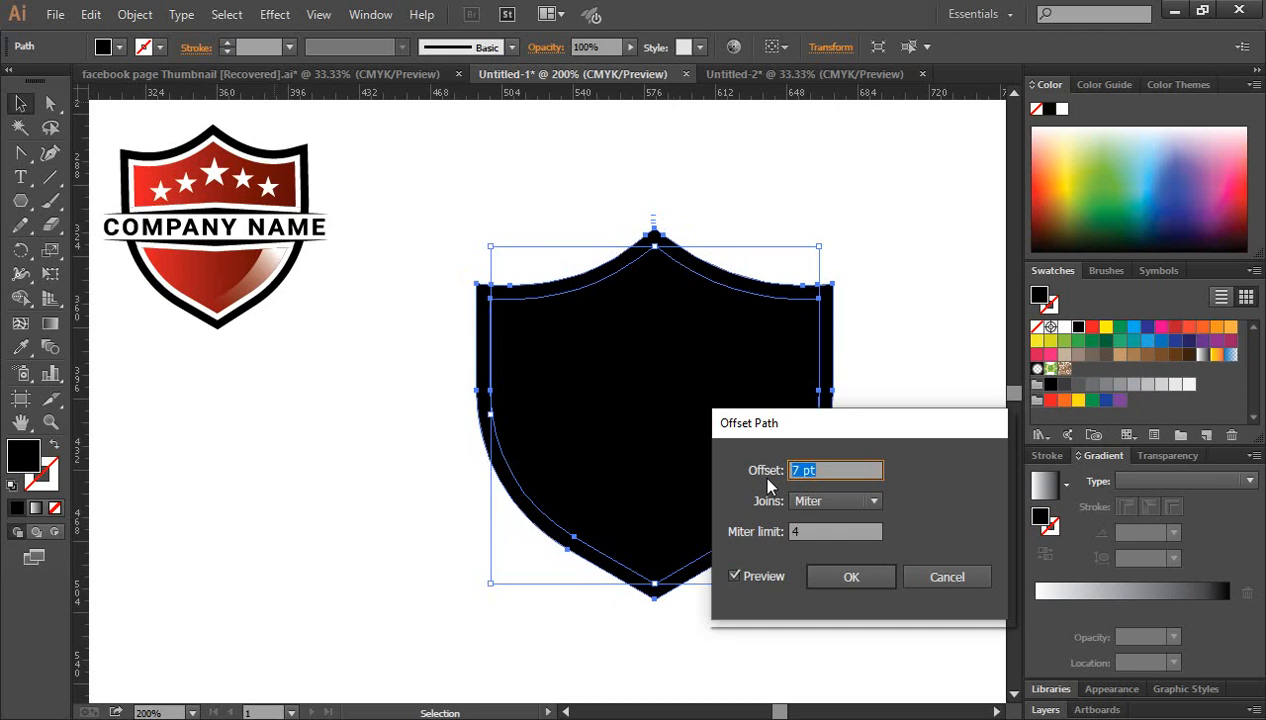
left_click(851, 578)
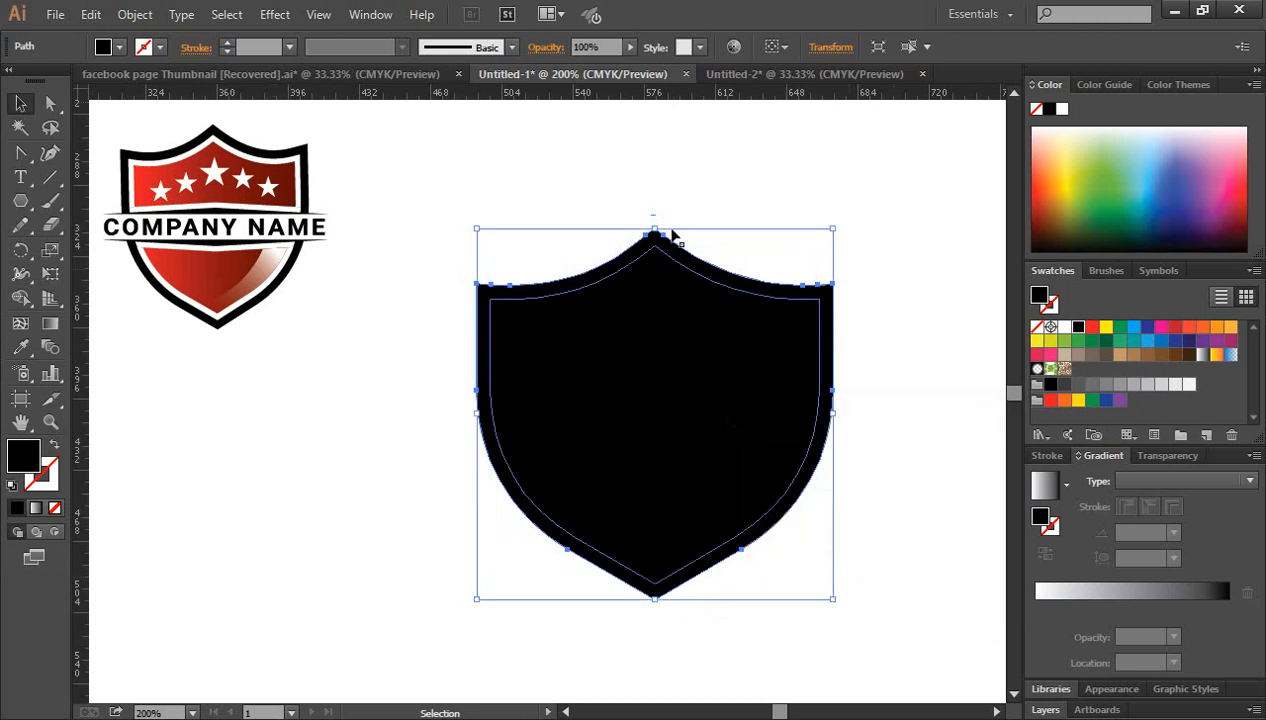
left_click(1064, 327)
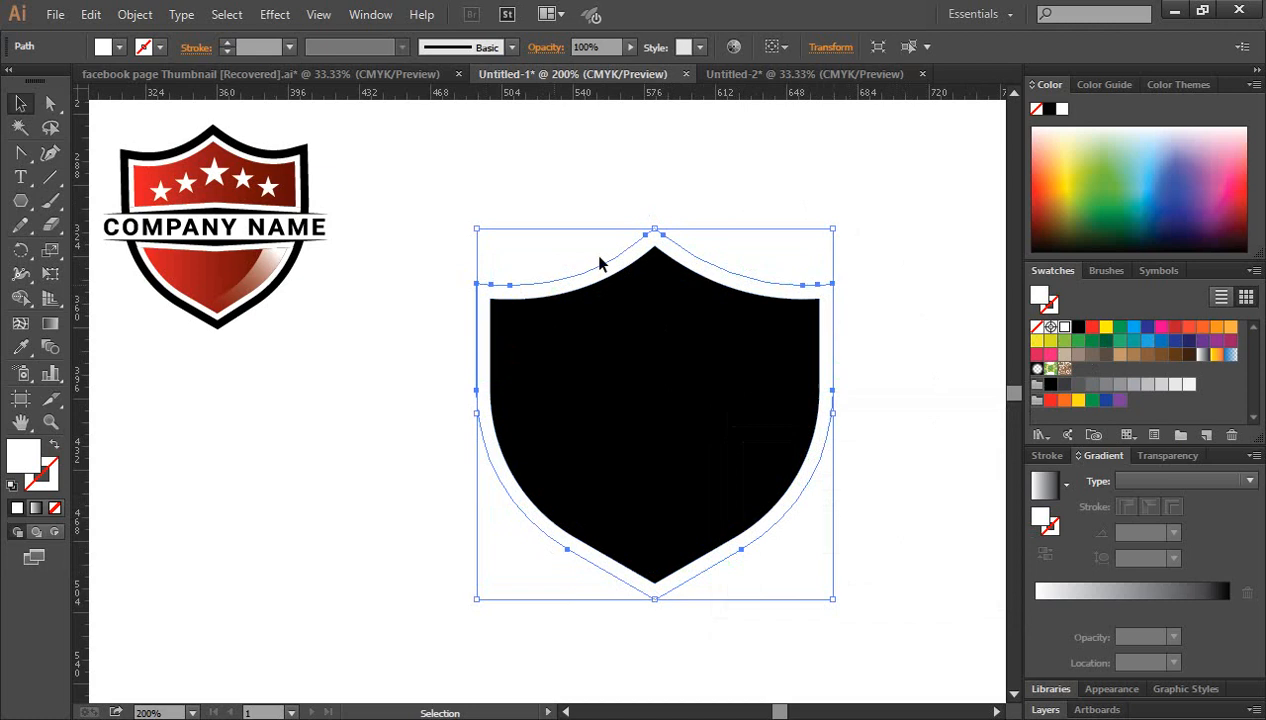
- Offset the white shield's path outward by 11 pt and fill the new outermost shield black
left_click(133, 15)
mouse_move(184, 413)
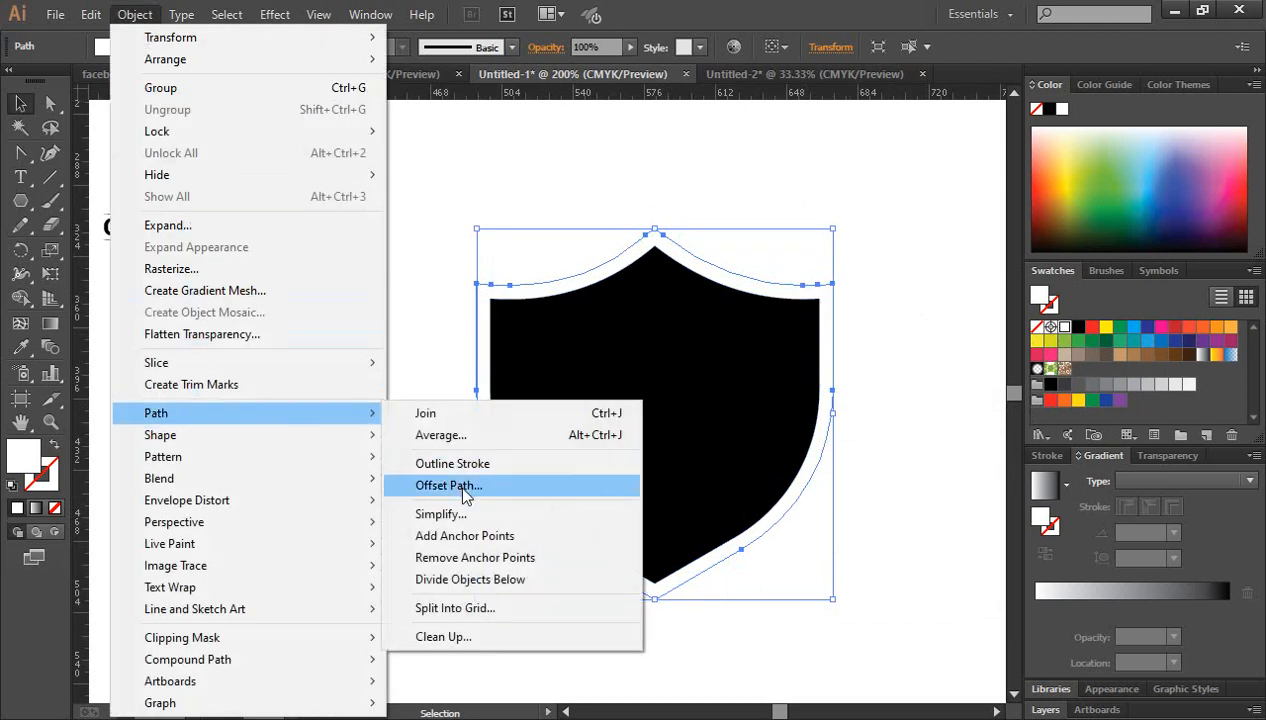
left_click(466, 495)
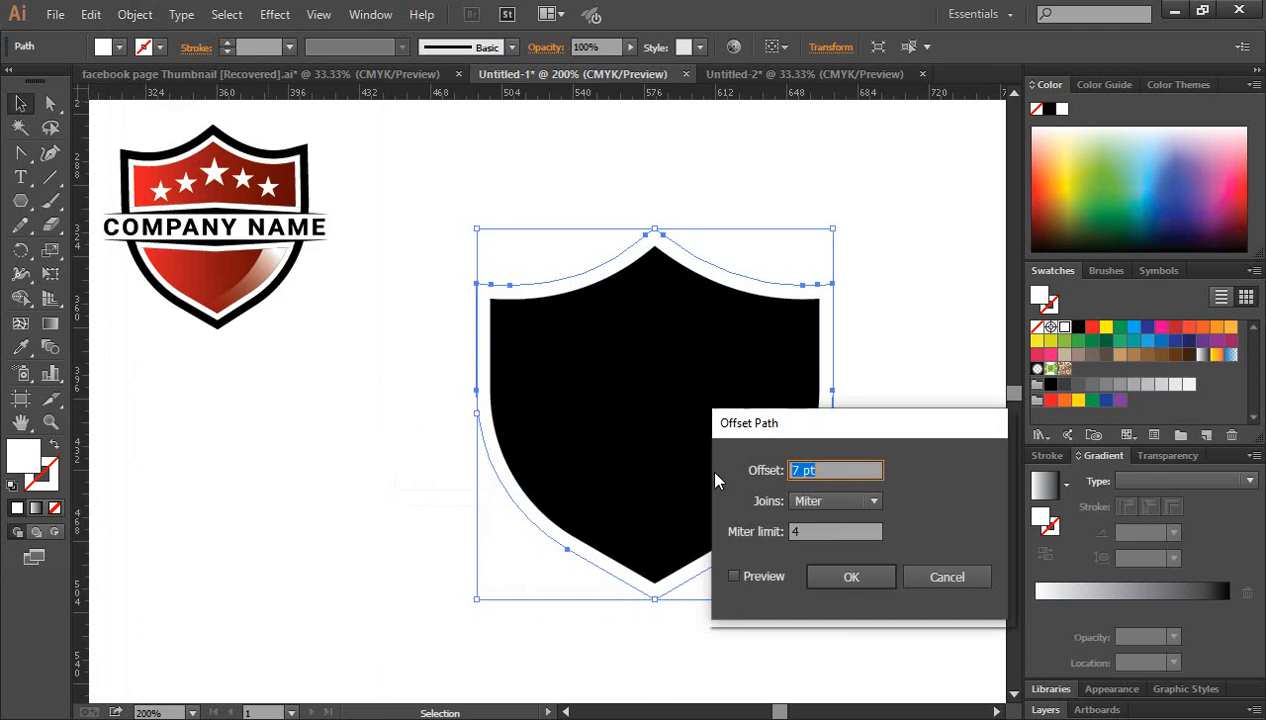
left_click(734, 577)
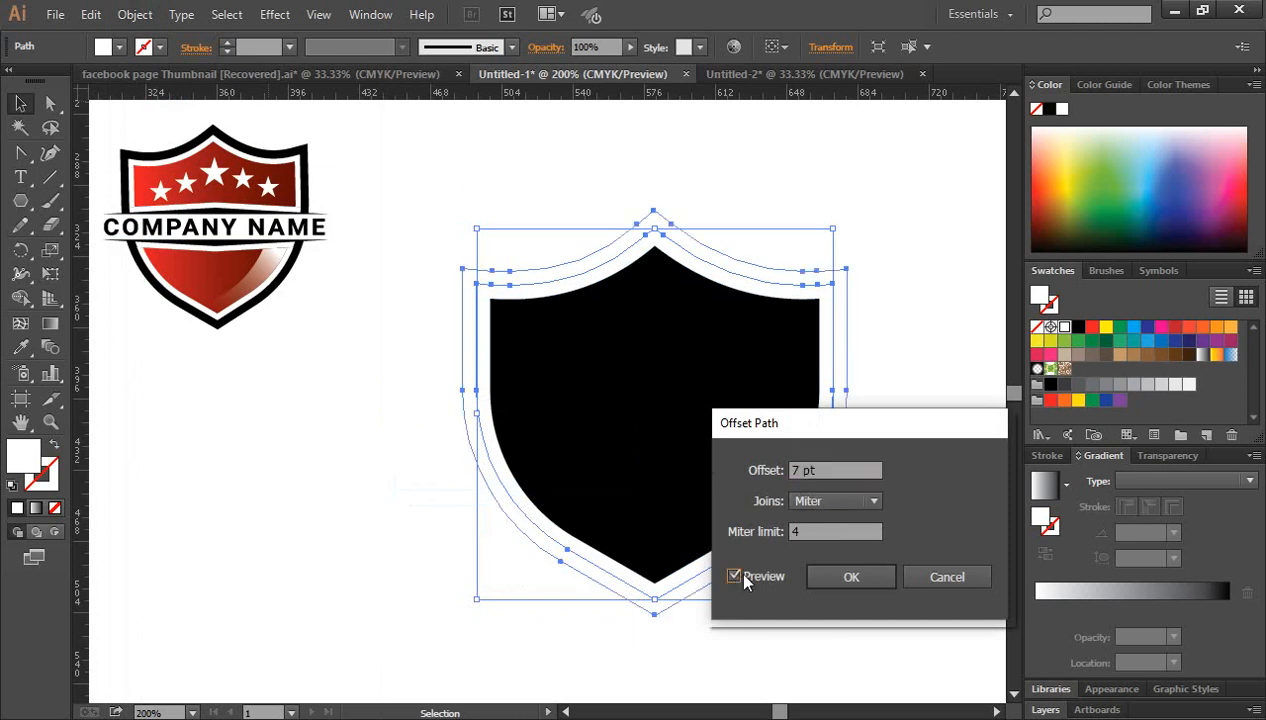
double_click(801, 469)
key("Up")
key("Up")
key("Up")
key("Up")
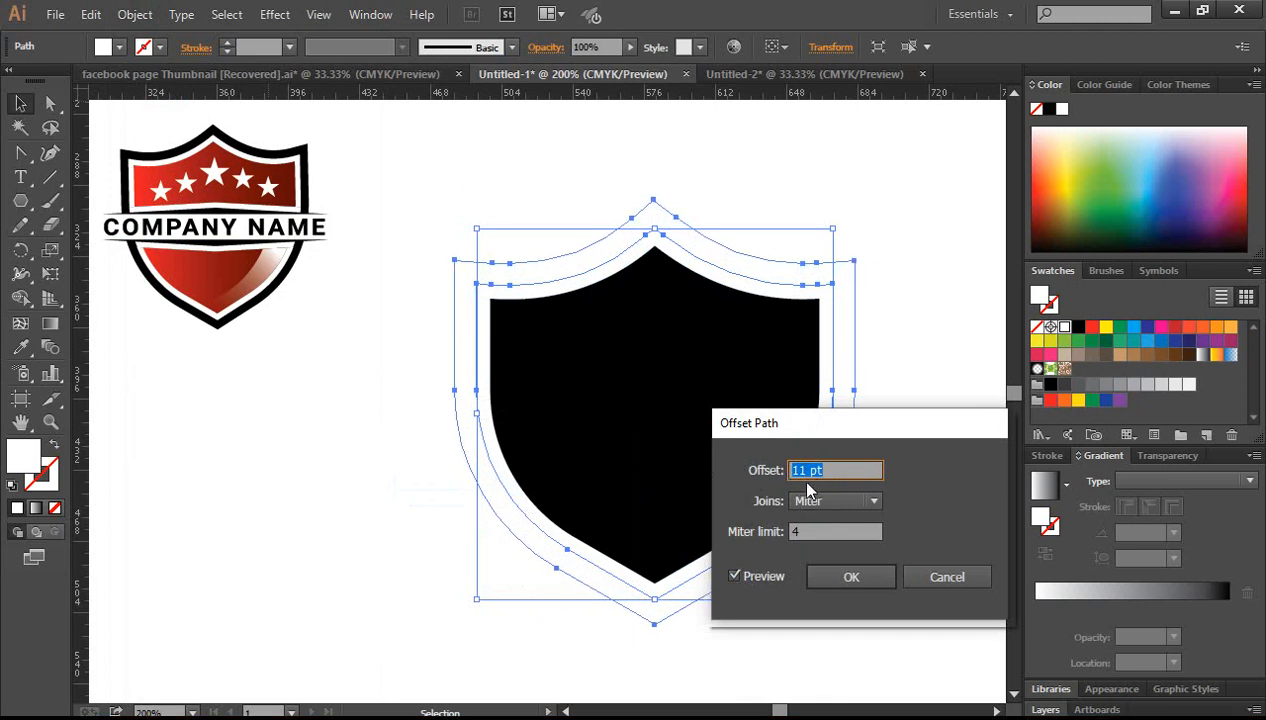
left_click(864, 574)
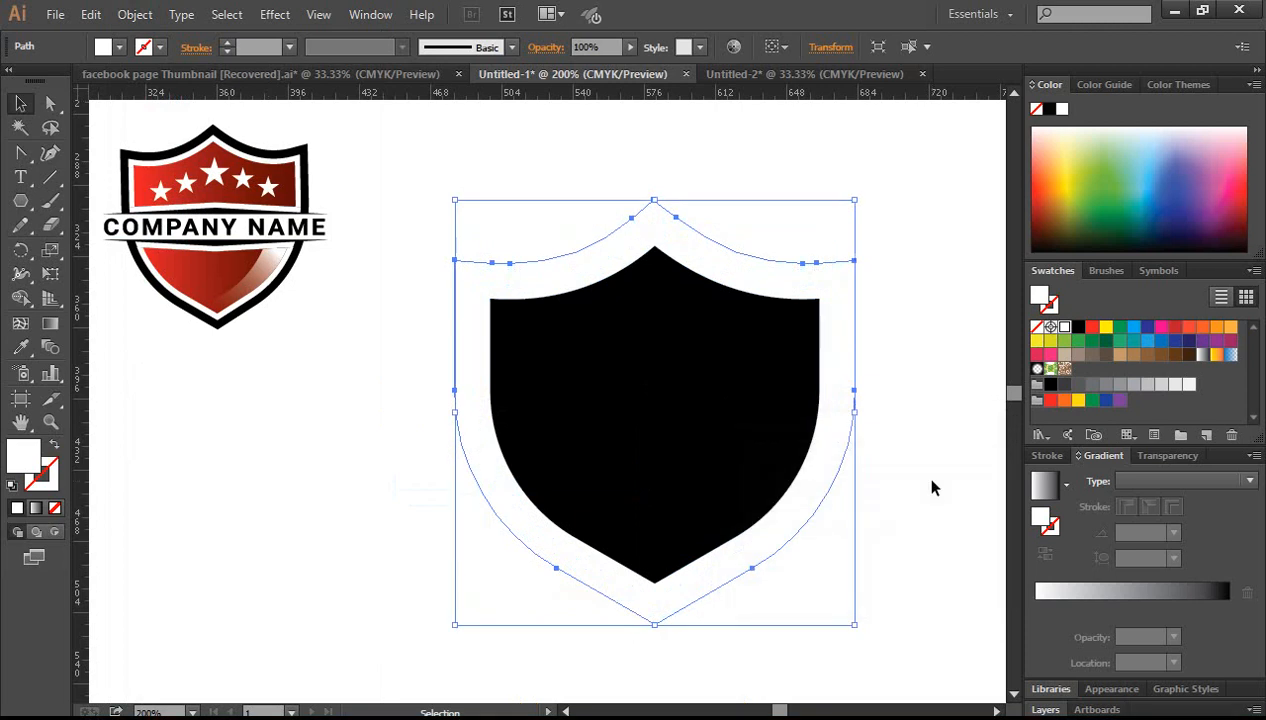
left_click(1079, 332)
left_click(915, 280)
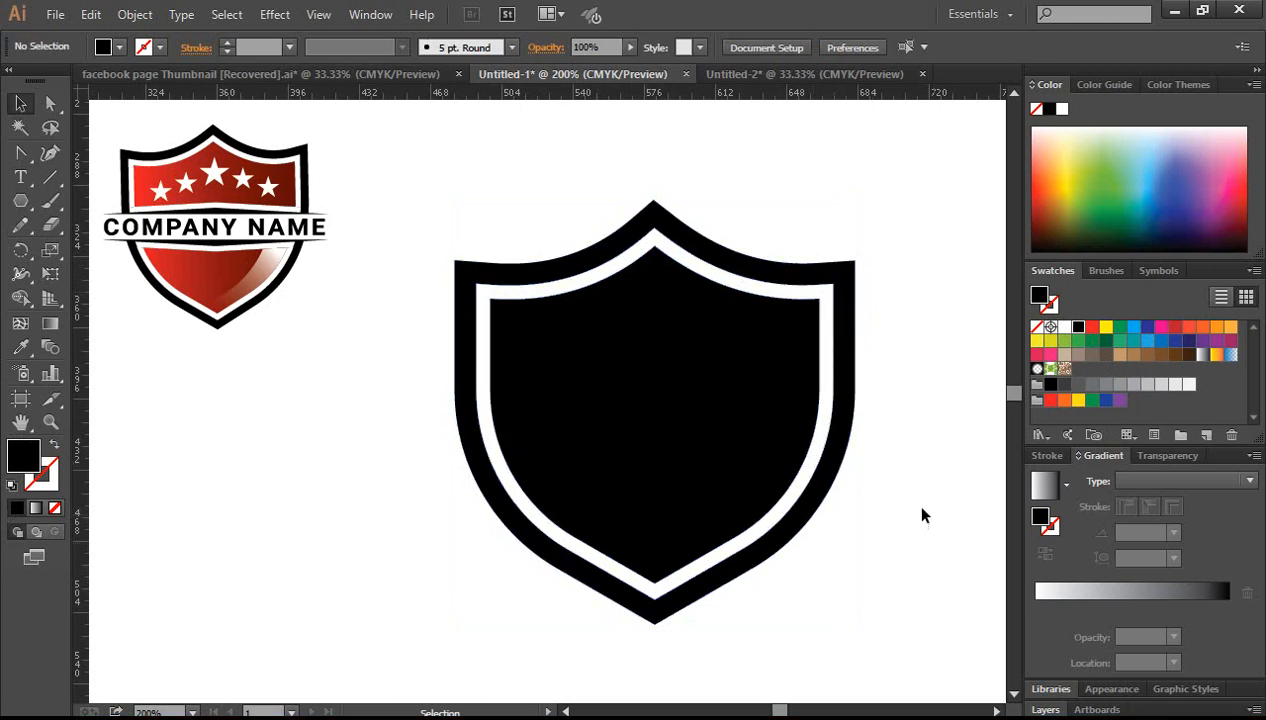
- Apply a Transform effect to all three shields with the horizontal scale set to 95%
left_click_drag(898, 622, 495, 198)
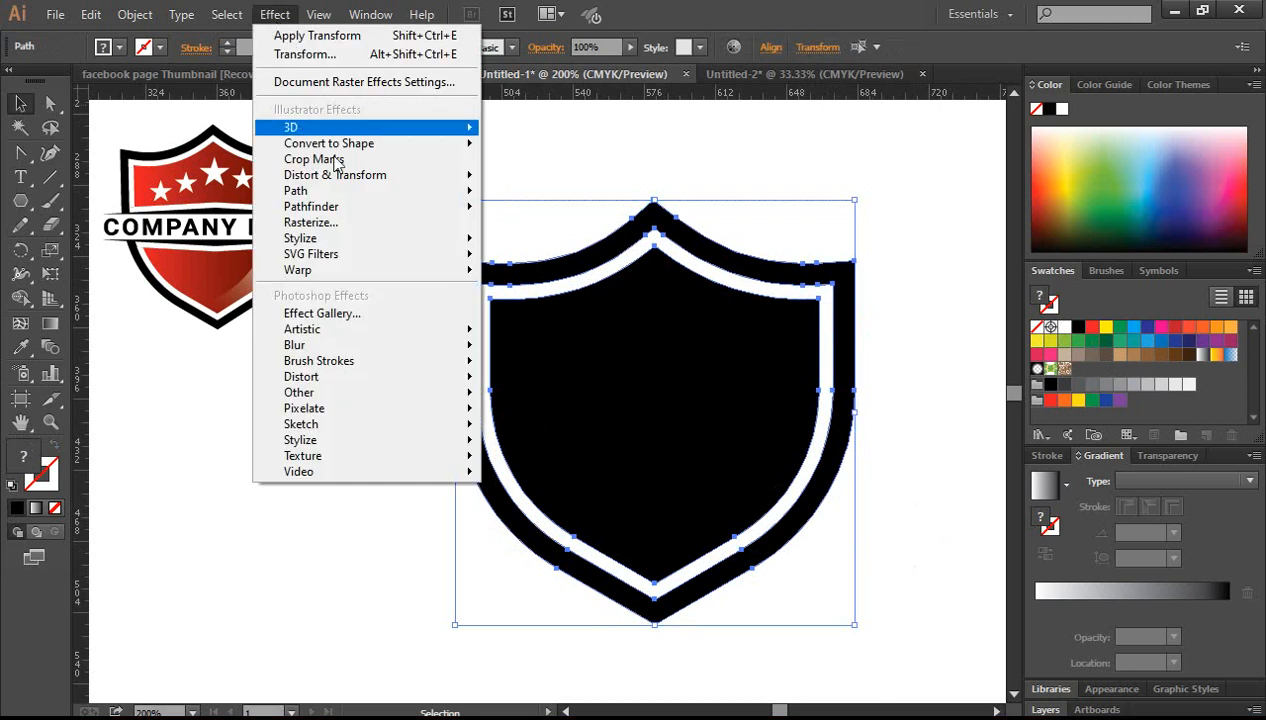
mouse_move(371, 180)
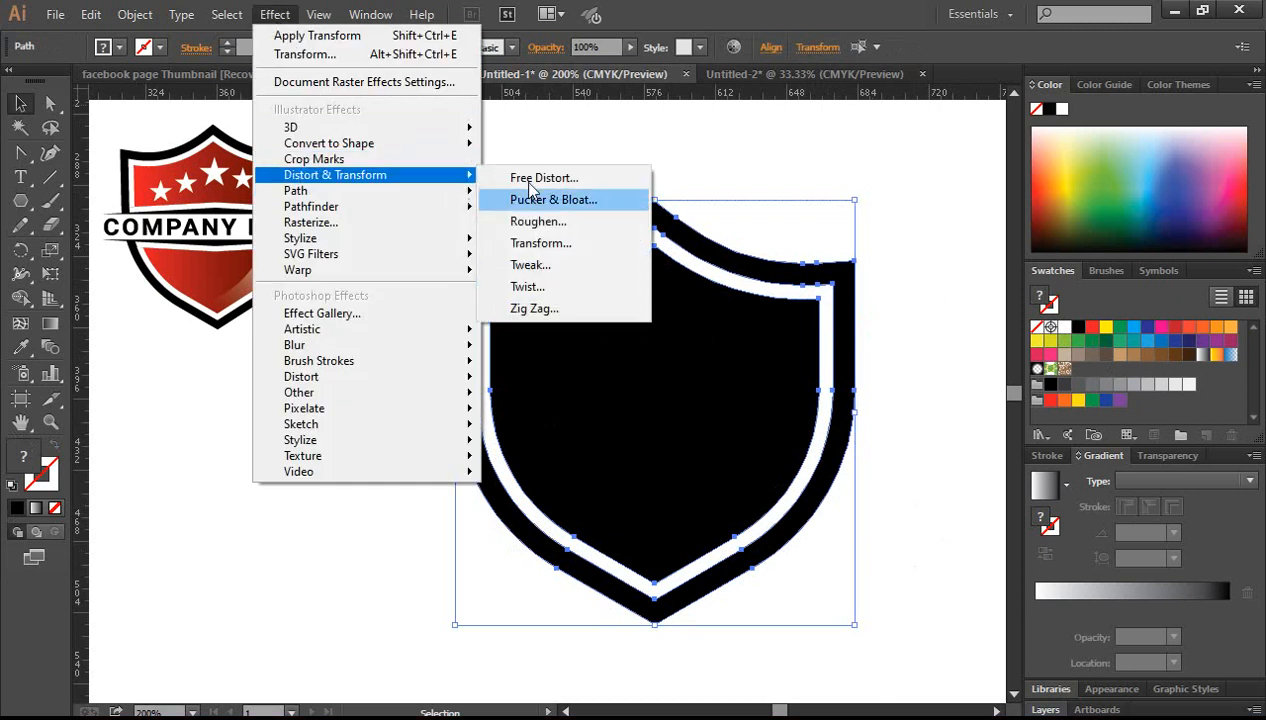
left_click(541, 244)
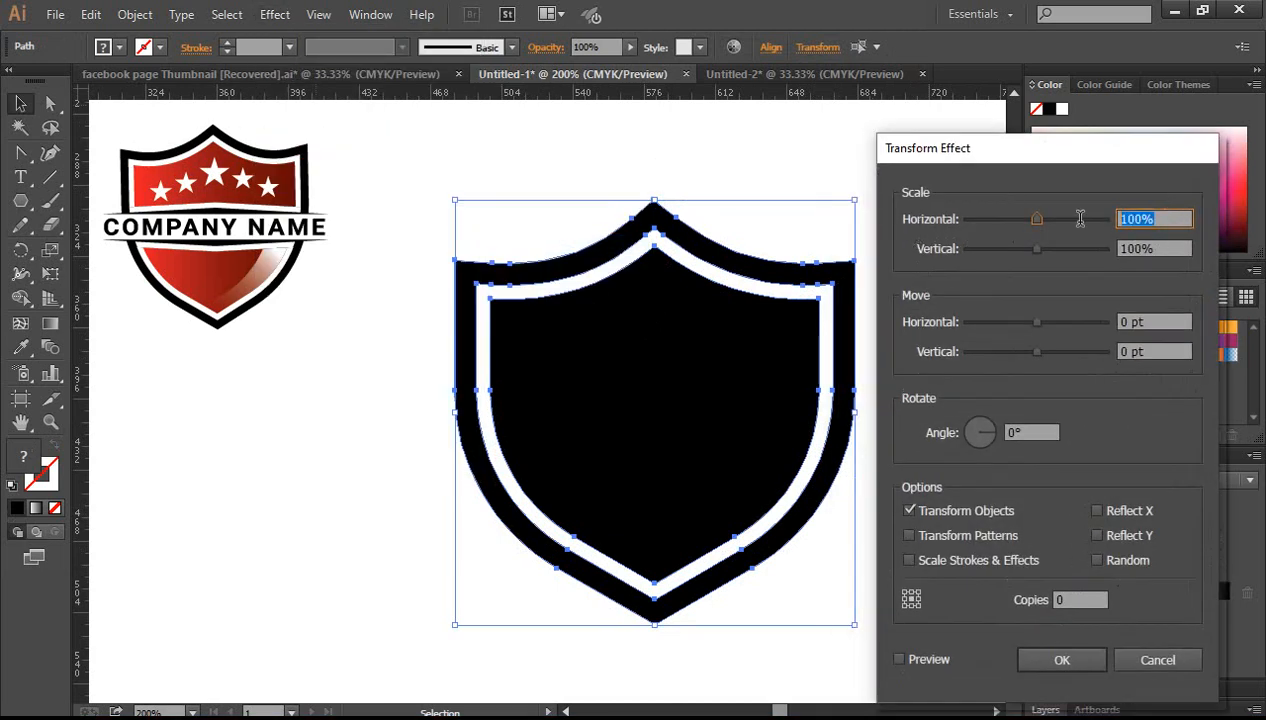
key("Down")
key("Down")
key("Down")
left_click(900, 659)
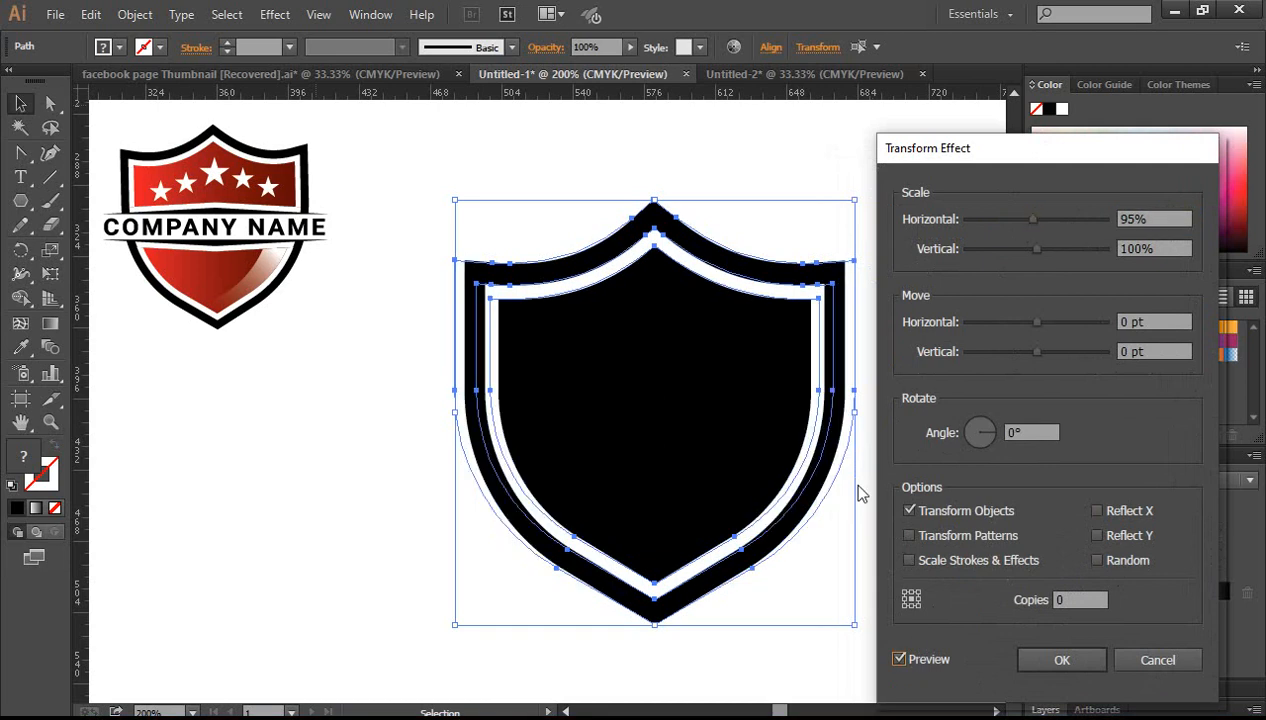
left_click(899, 662)
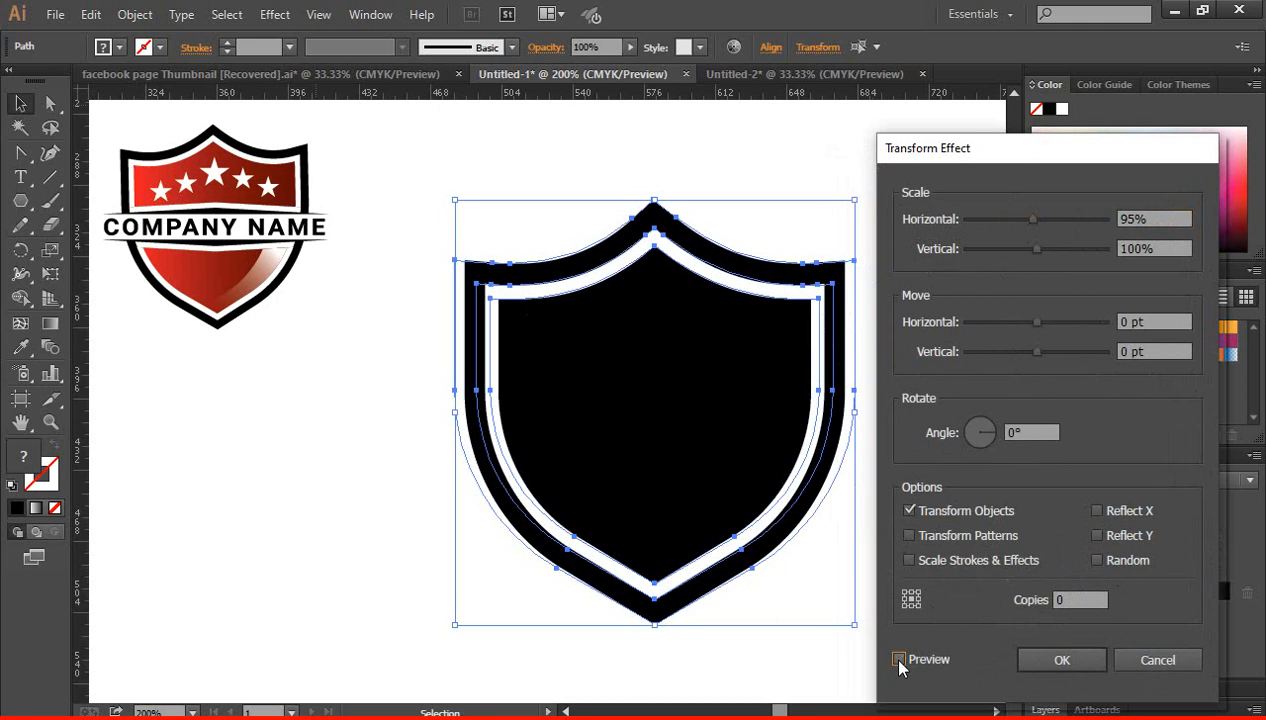
left_click(1035, 660)
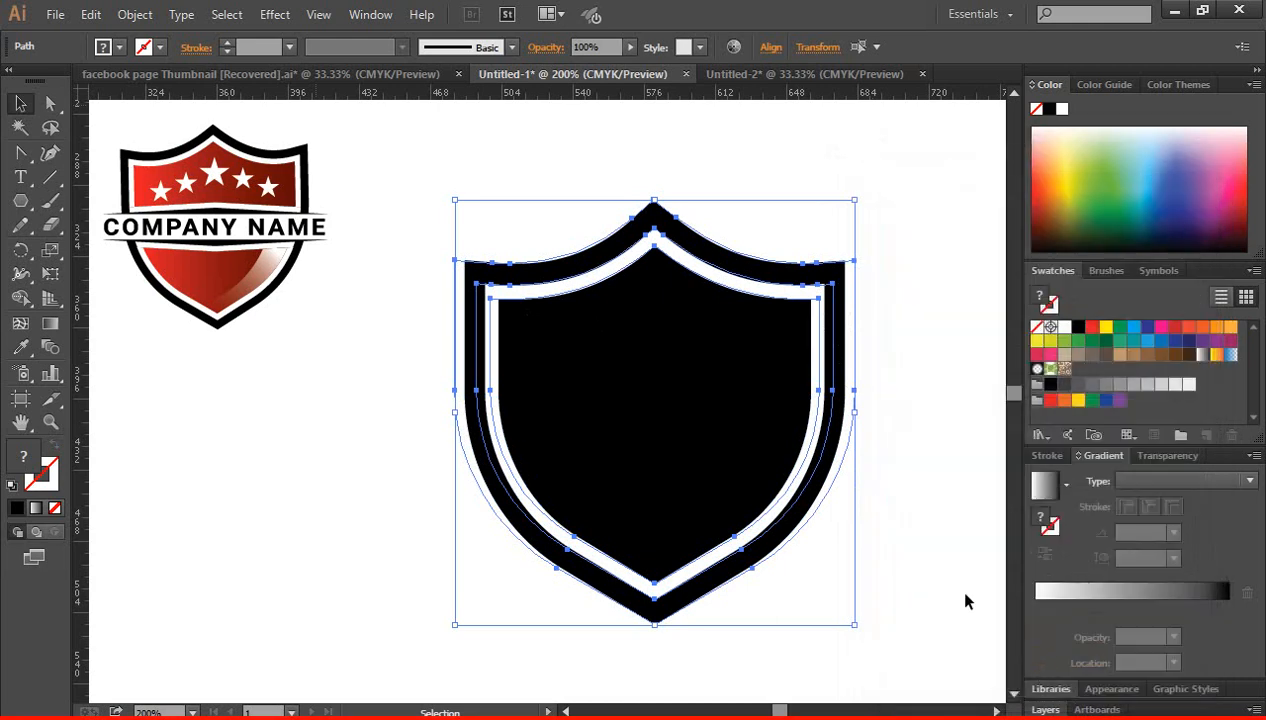
- Expand the appearance of all three narrowed shields into real paths
left_click(893, 412)
left_click_drag(420, 189, 861, 512)
left_click(137, 15)
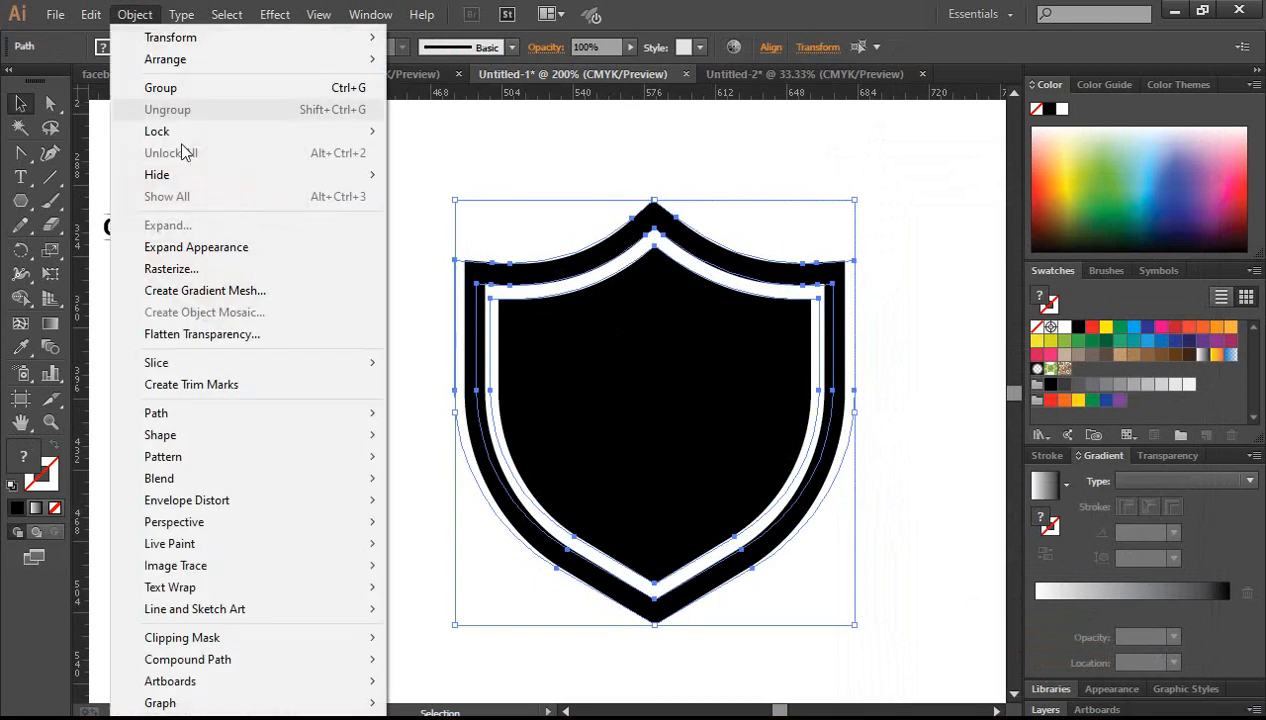
left_click(201, 249)
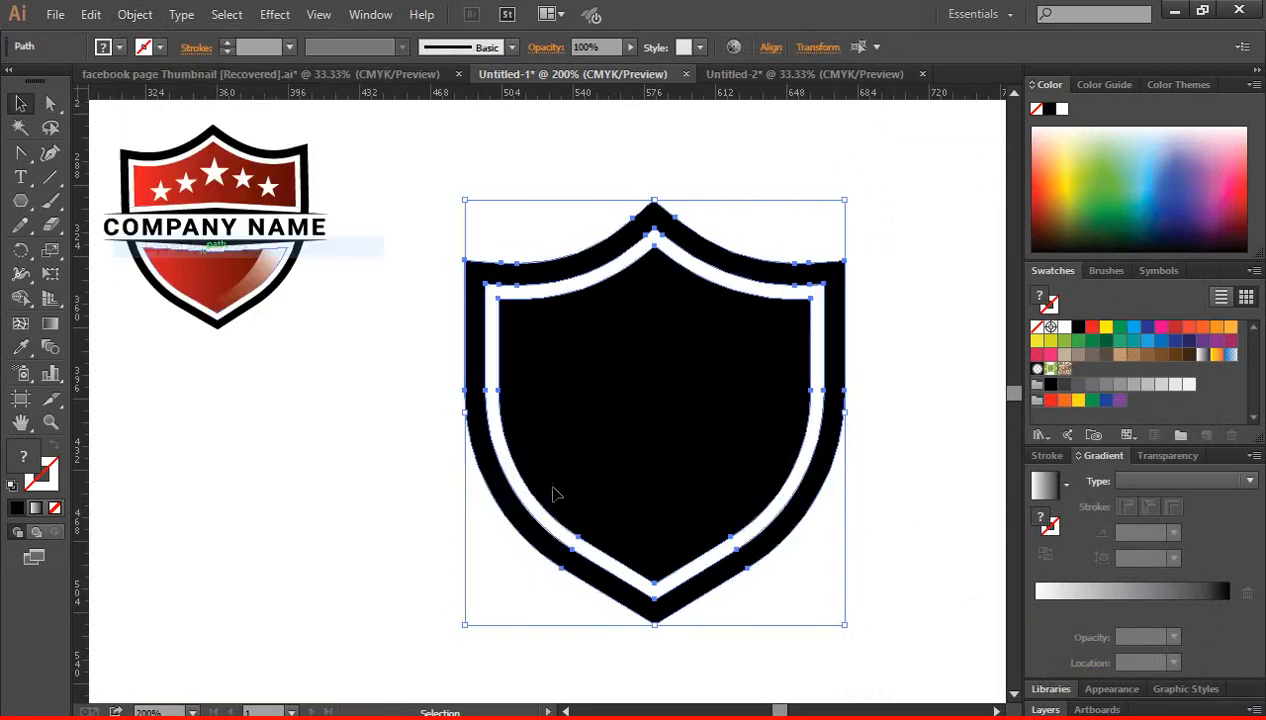
left_click(387, 454)
left_click_drag(421, 215, 885, 557)
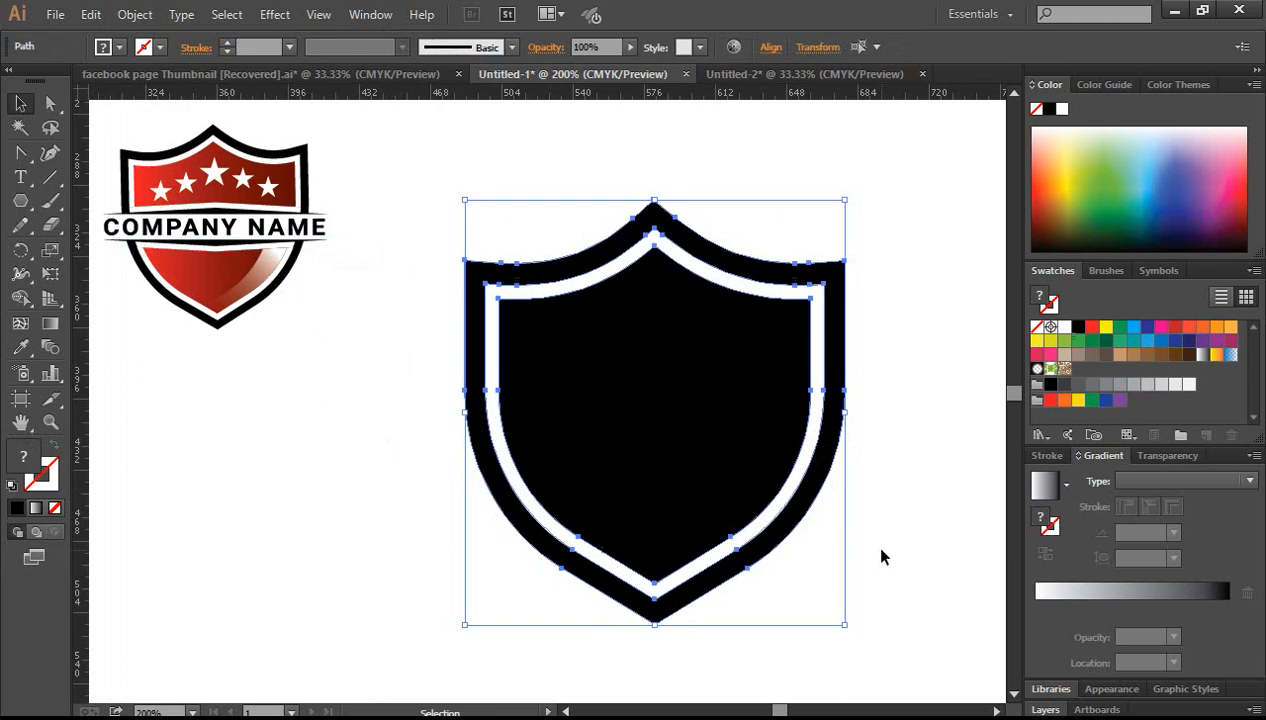
left_click(137, 15)
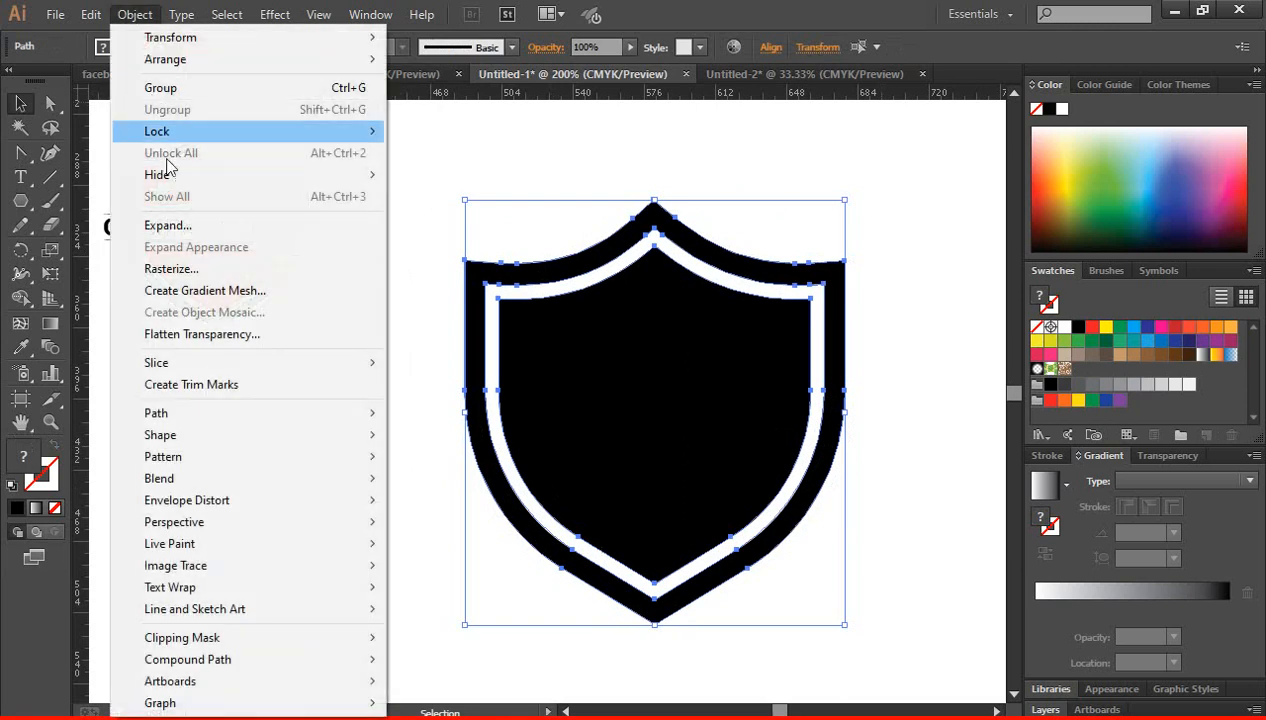
left_click(150, 223)
left_click(918, 460)
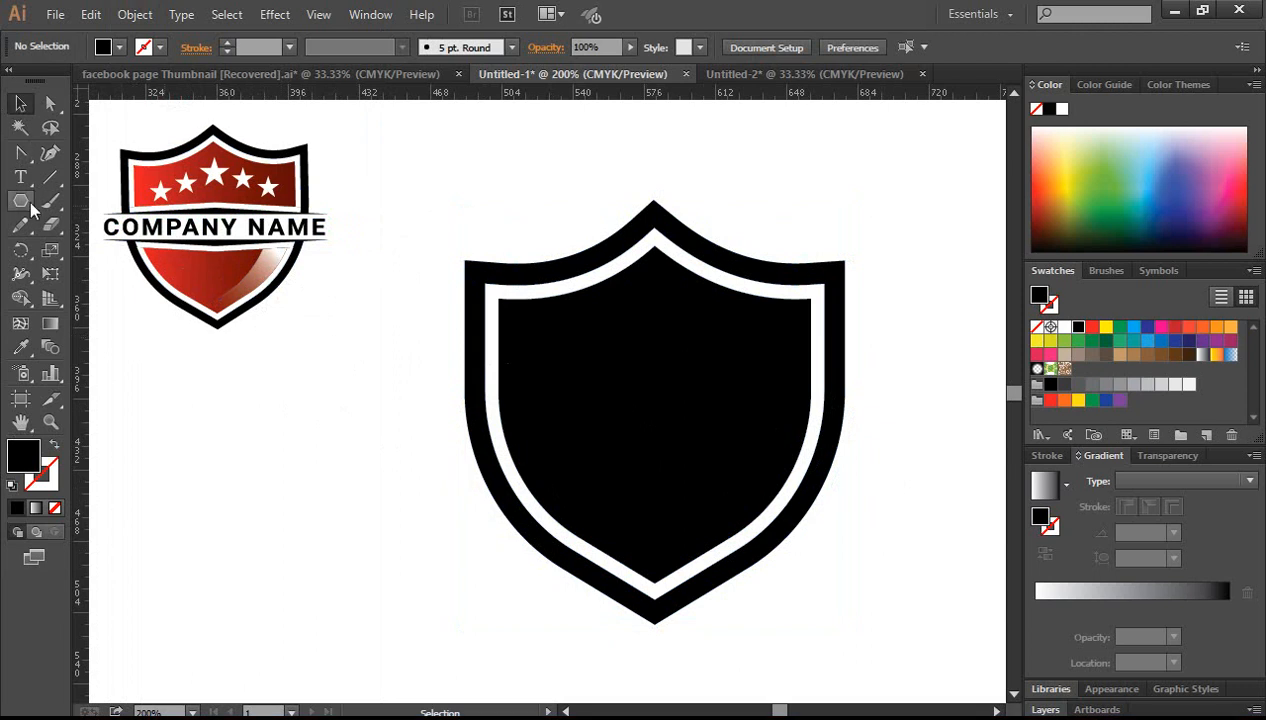
- Draw a horizontal rectangle across the shield's middle, slightly wider than the shield, and fill it white
left_click_drag(22, 205, 89, 201)
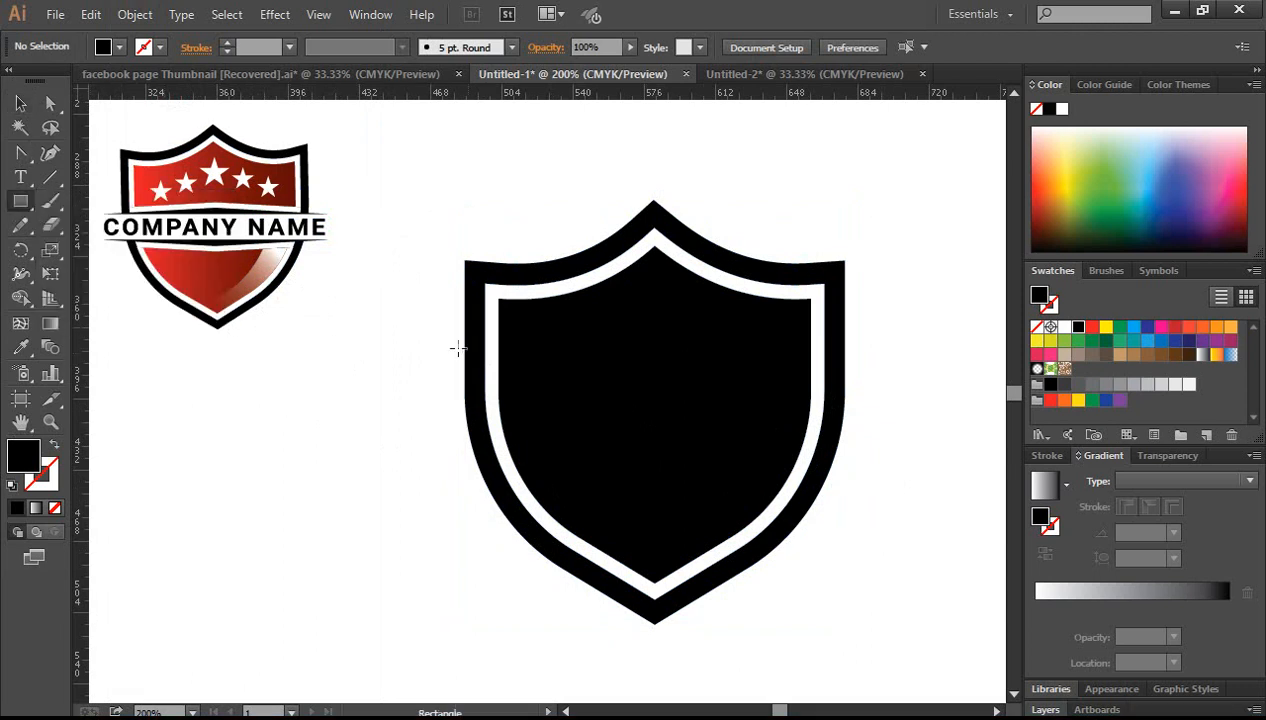
left_click_drag(455, 377, 875, 433)
left_click(21, 103)
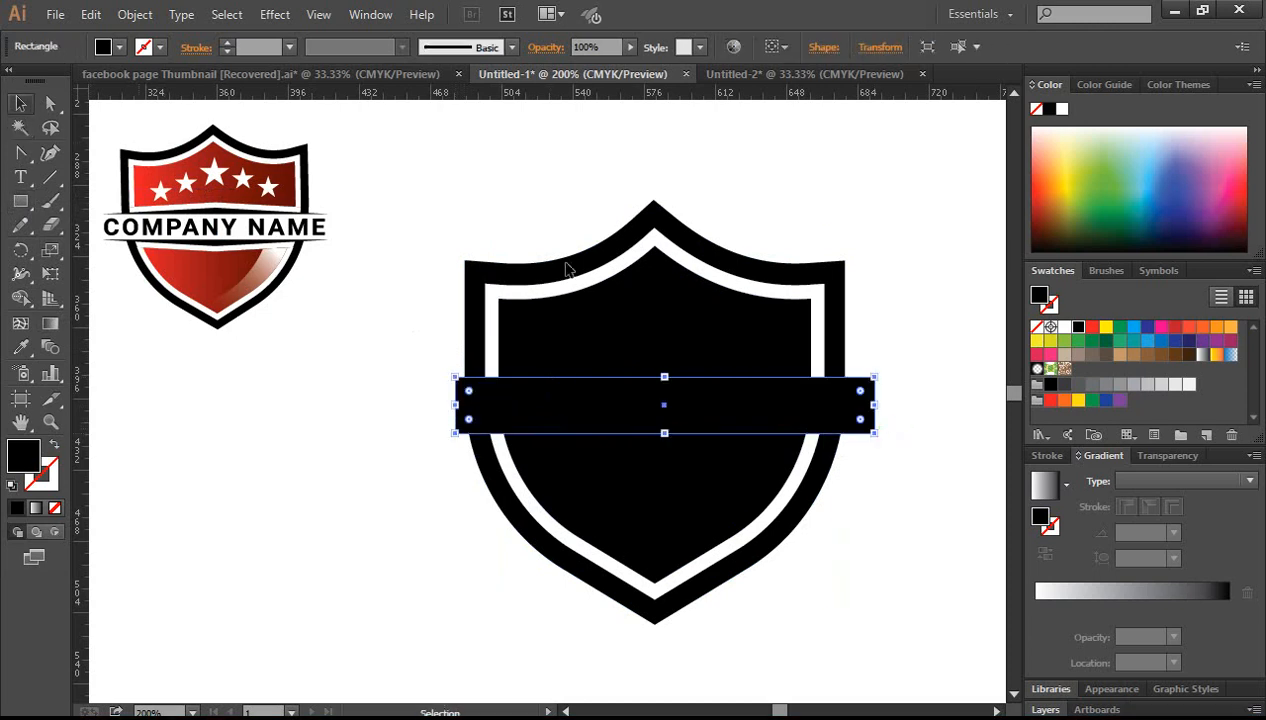
left_click(1064, 327)
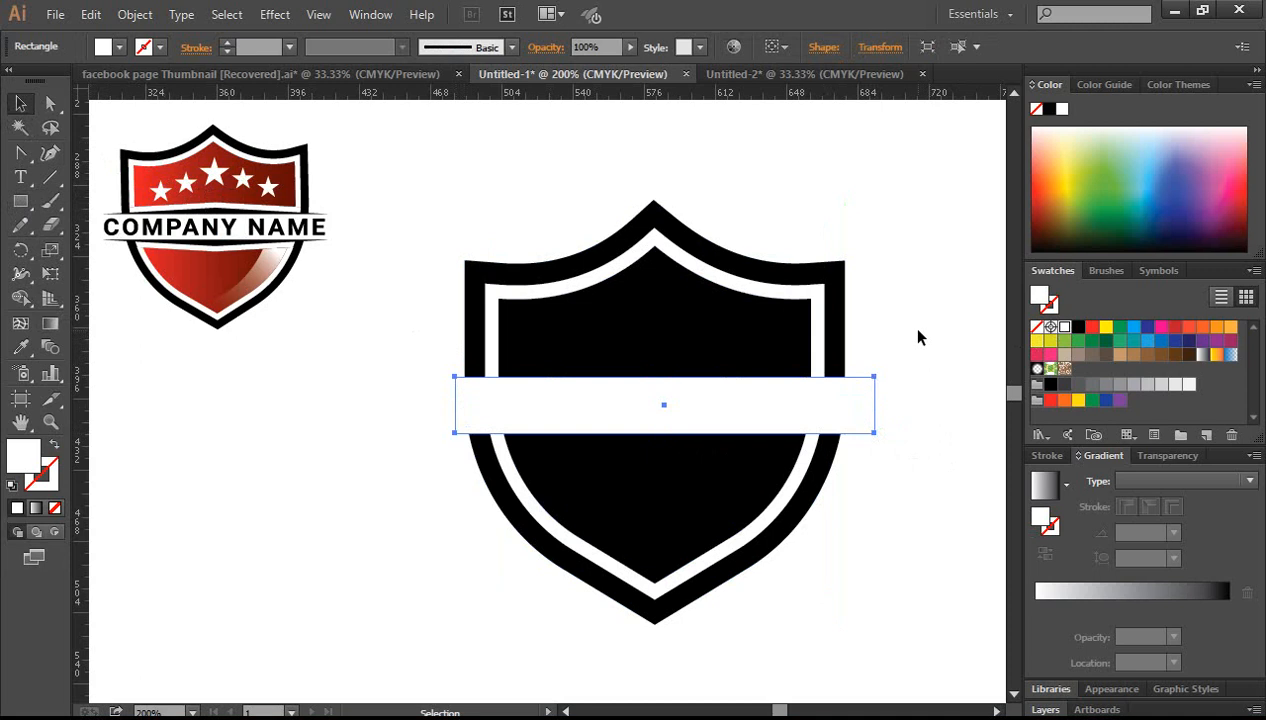
left_click(910, 330)
- Group the three shield shapes, leaving the white rectangle out of the group
left_click_drag(402, 232, 884, 330)
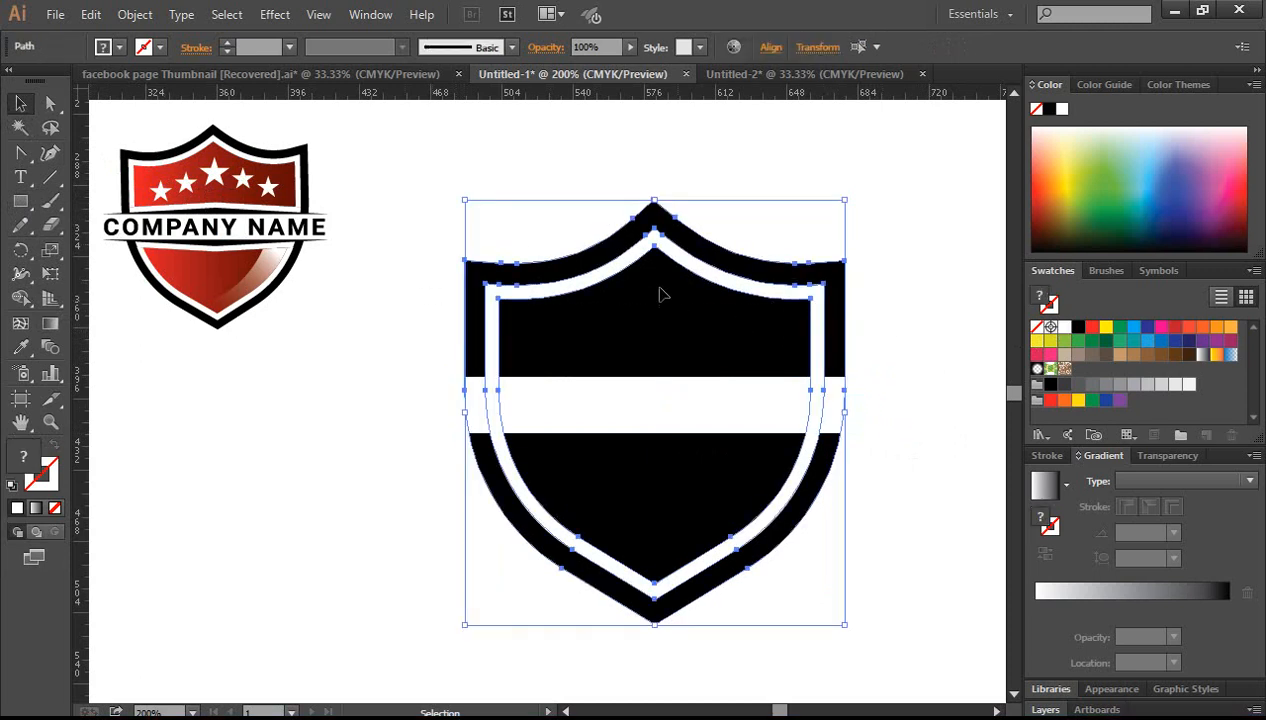
right_click(658, 290)
left_click(726, 378)
left_click(918, 339)
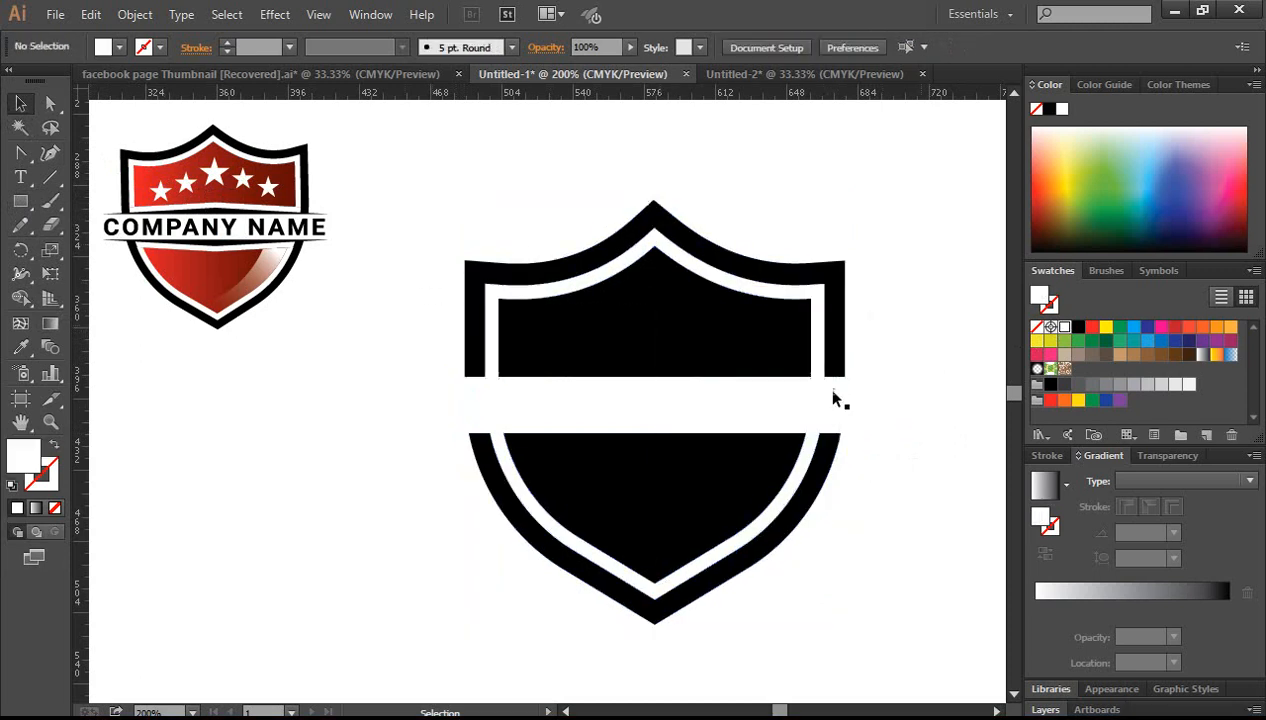
- Align the shield group and the white rectangle to each other's horizontal and vertical centers
left_click_drag(483, 175, 859, 531)
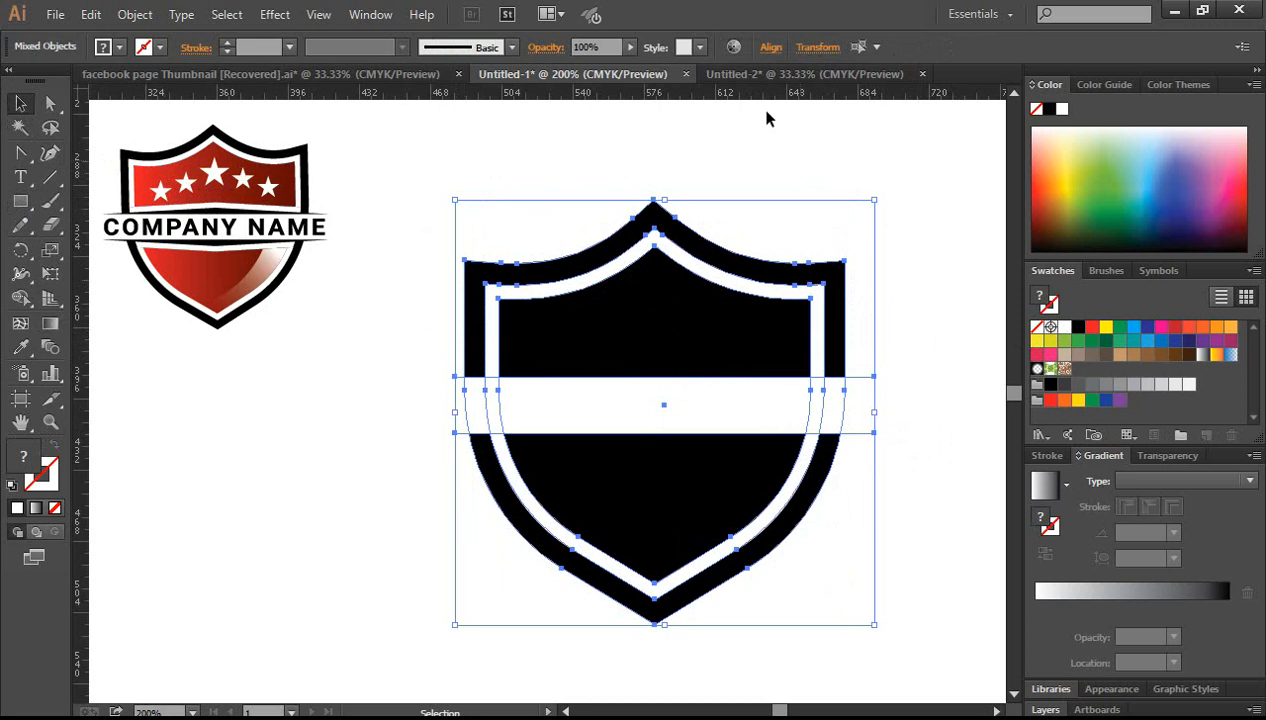
left_click(769, 48)
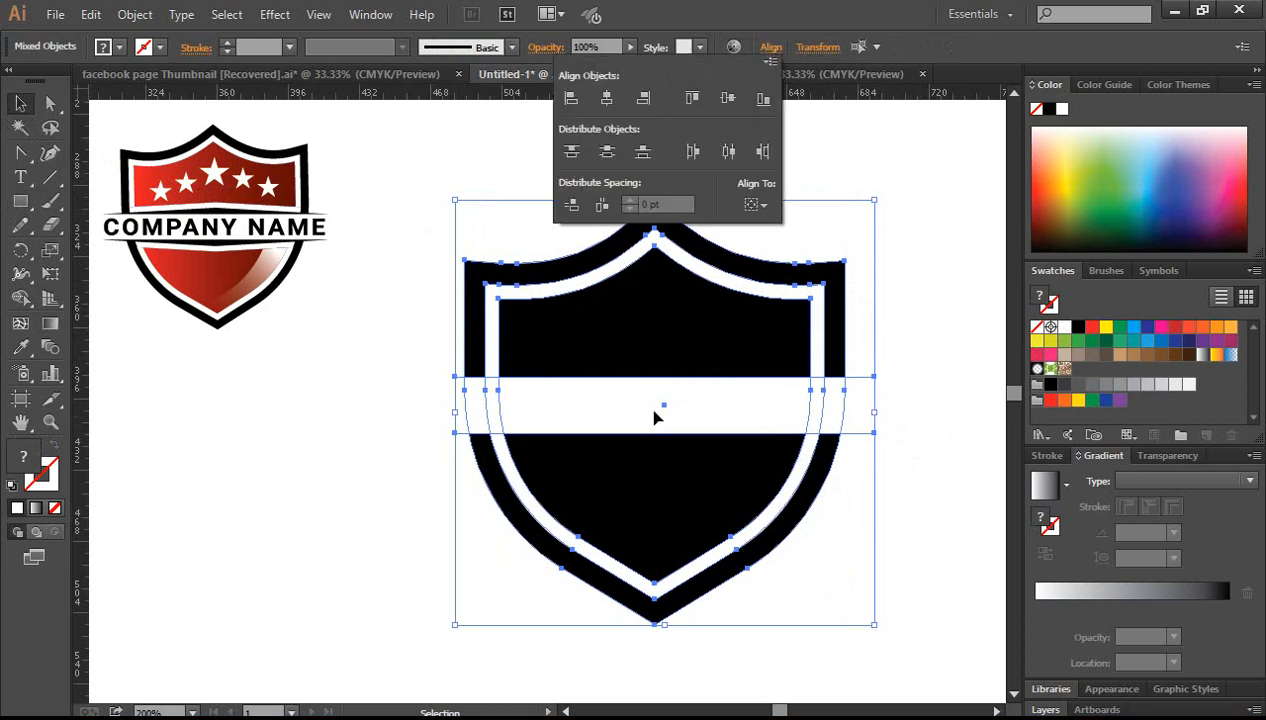
left_click(607, 99)
left_click(729, 104)
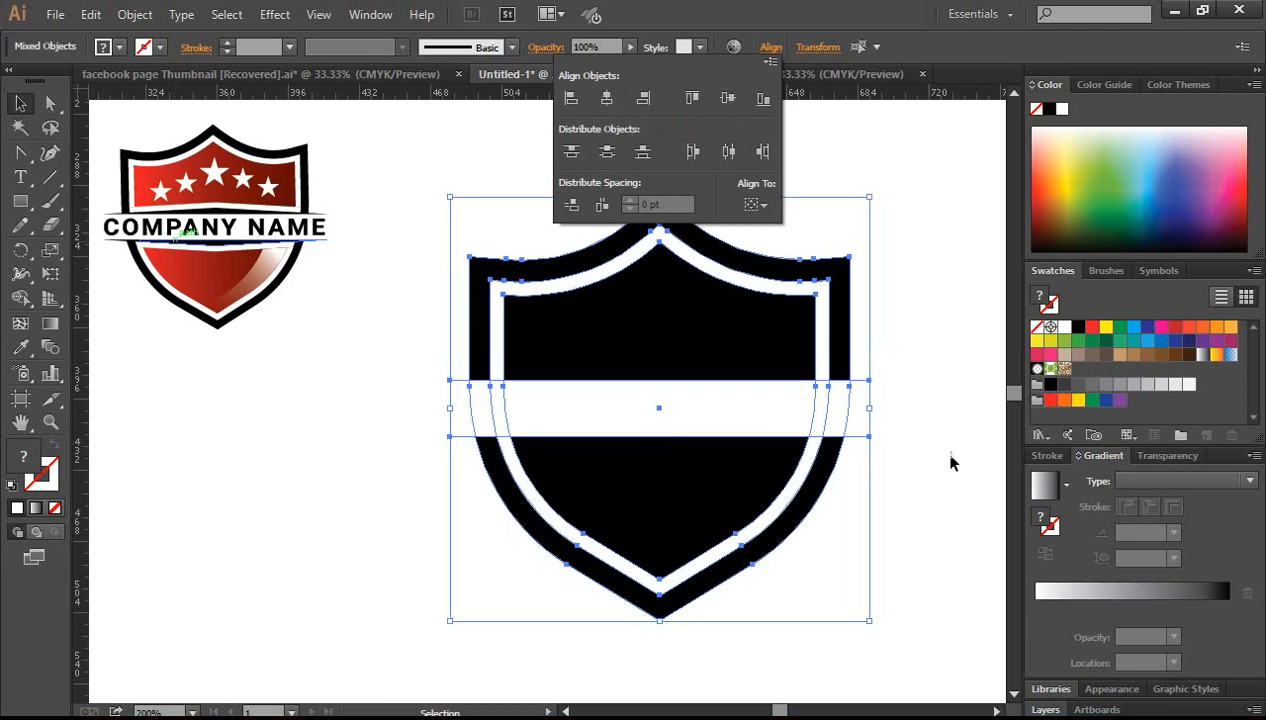
left_click(909, 427)
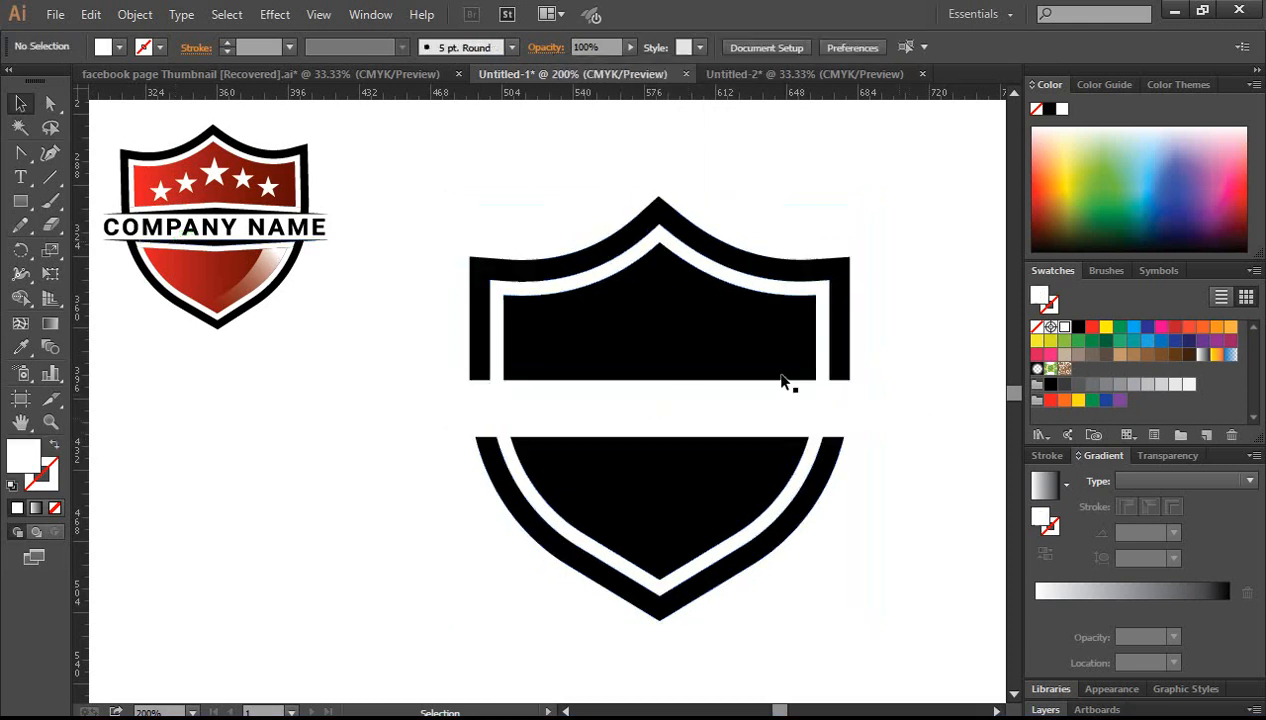
- Cut the white band out of the shield group with the Shape Builder, splitting the shield into upper and lower halves
left_click(838, 435)
left_click(895, 492)
left_click_drag(894, 592, 495, 203)
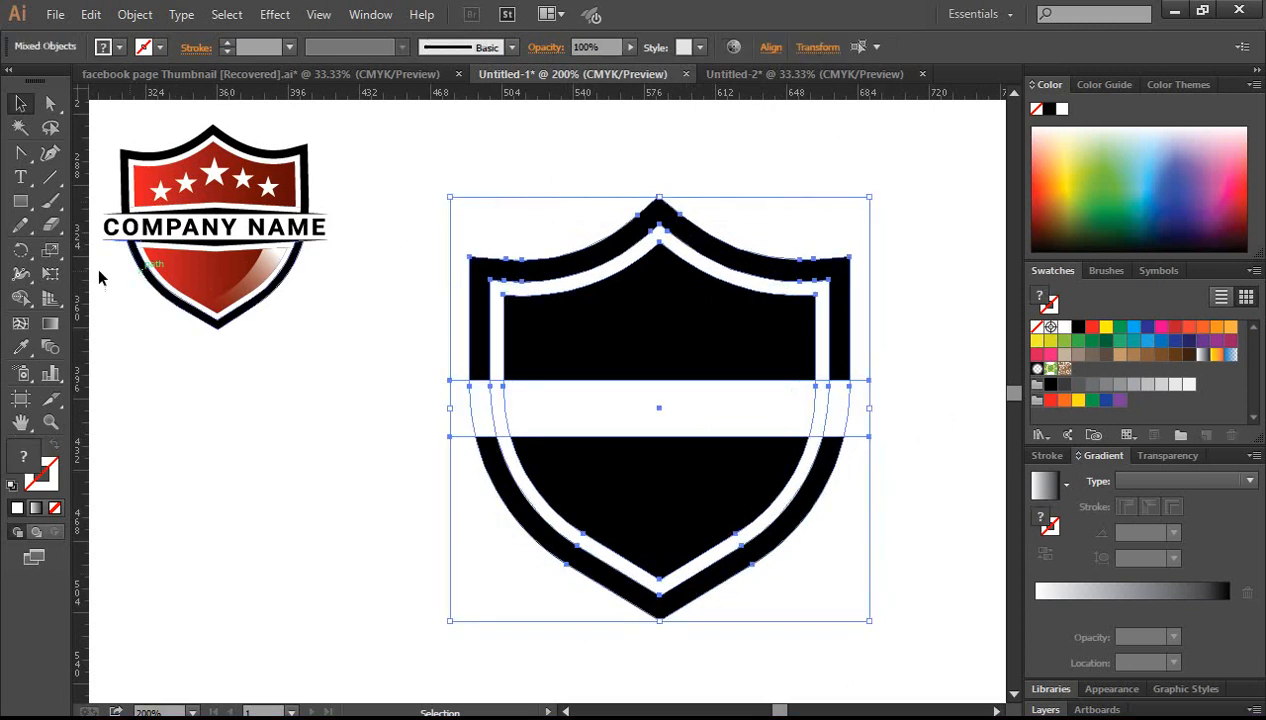
left_click(21, 298)
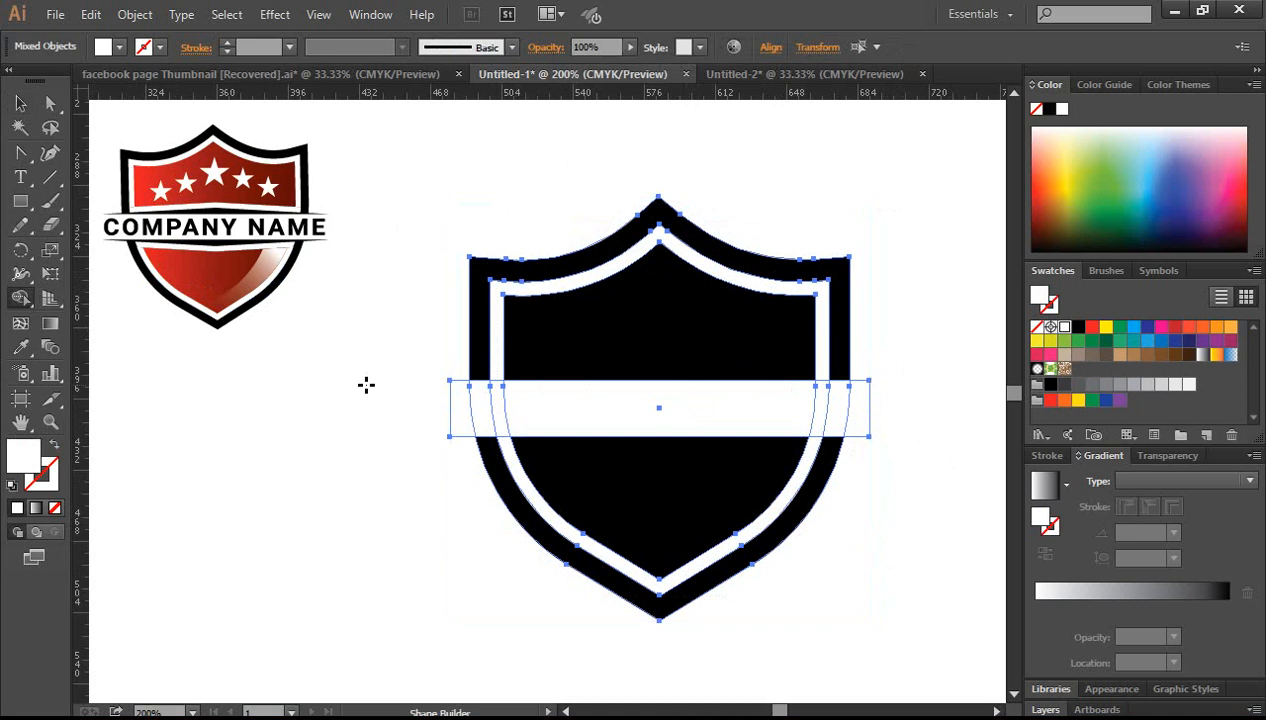
left_click_drag(407, 407, 882, 415)
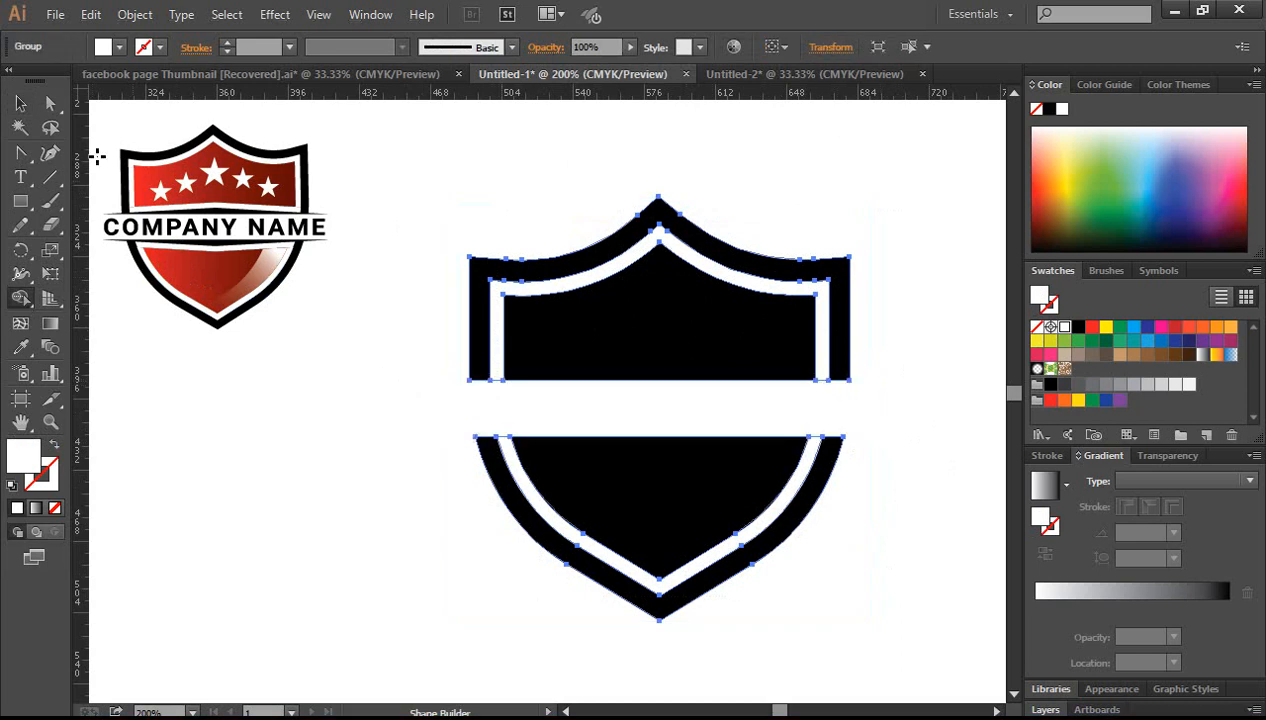
left_click(23, 108)
left_click(354, 462)
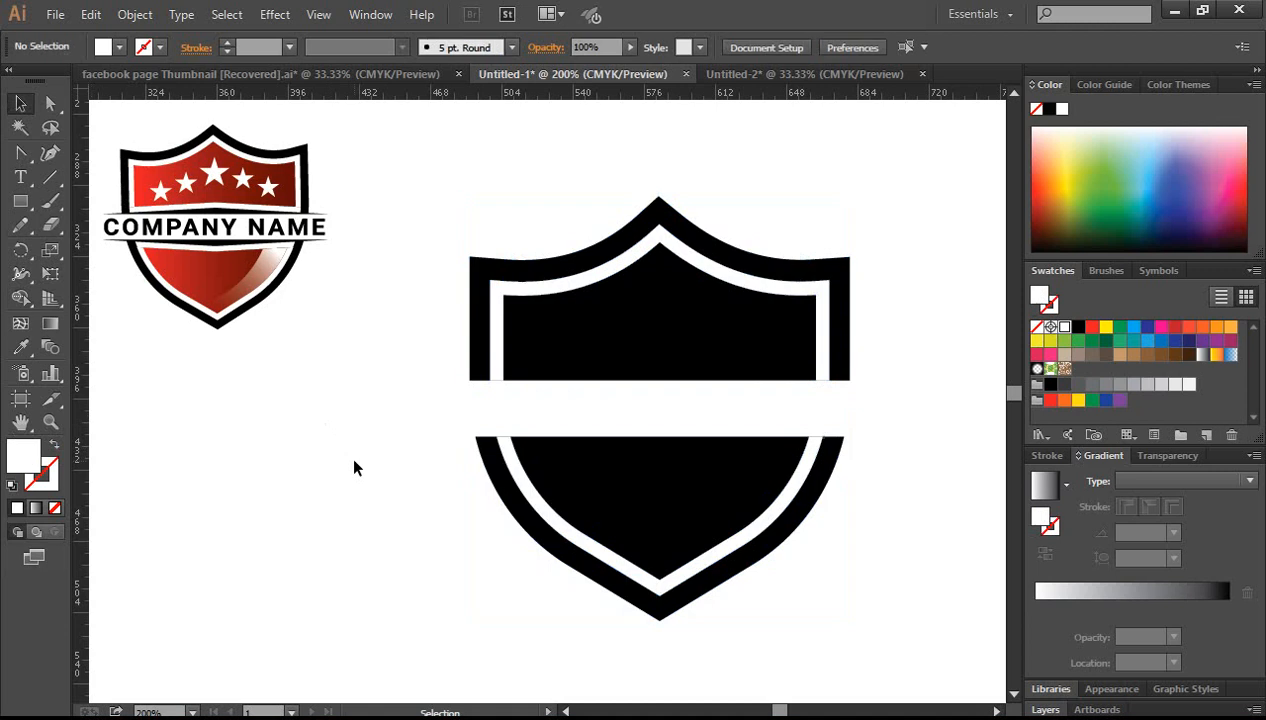
- Create a polygon with 3 sides beside the shield and fill it with medium gray
left_click(18, 204)
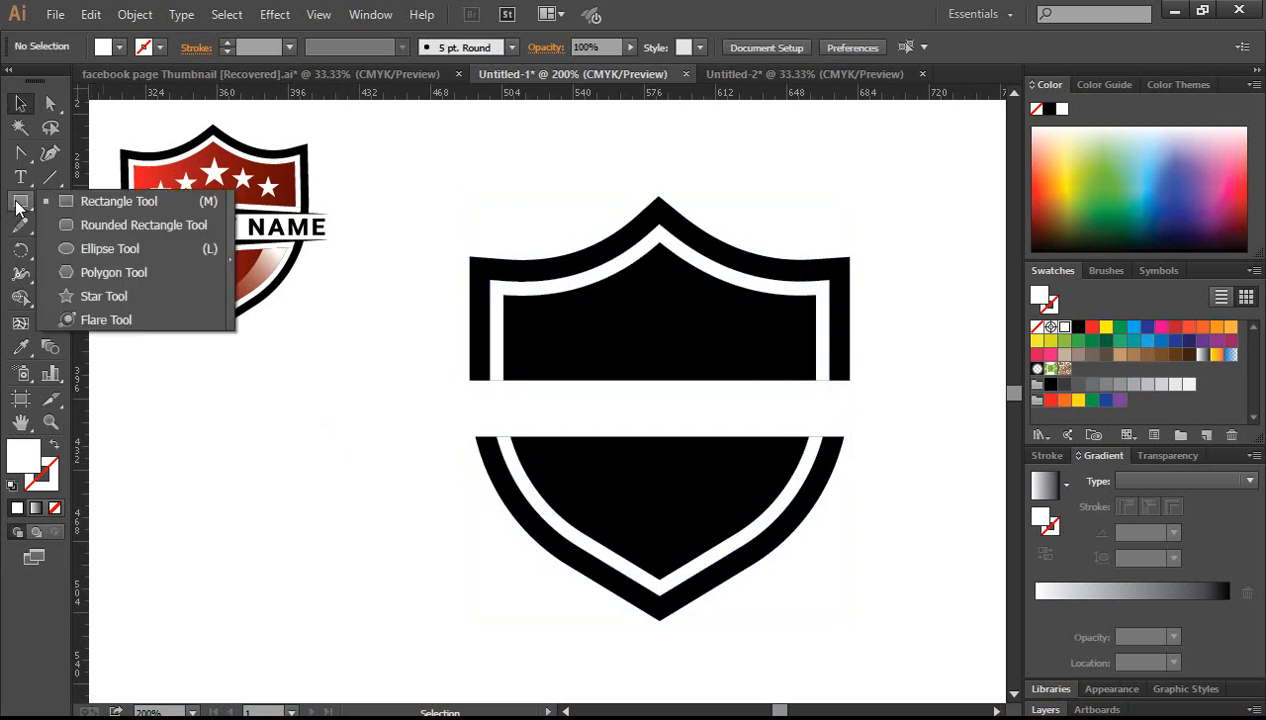
left_click(104, 271)
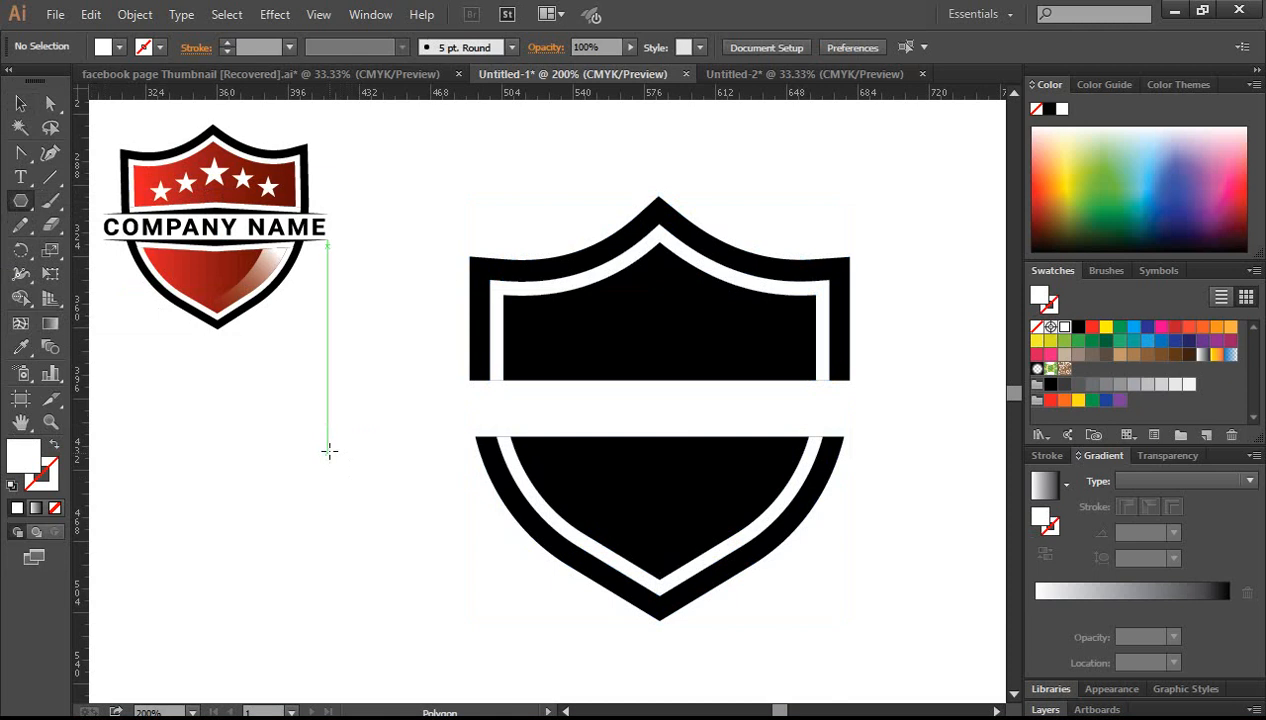
left_click(329, 451)
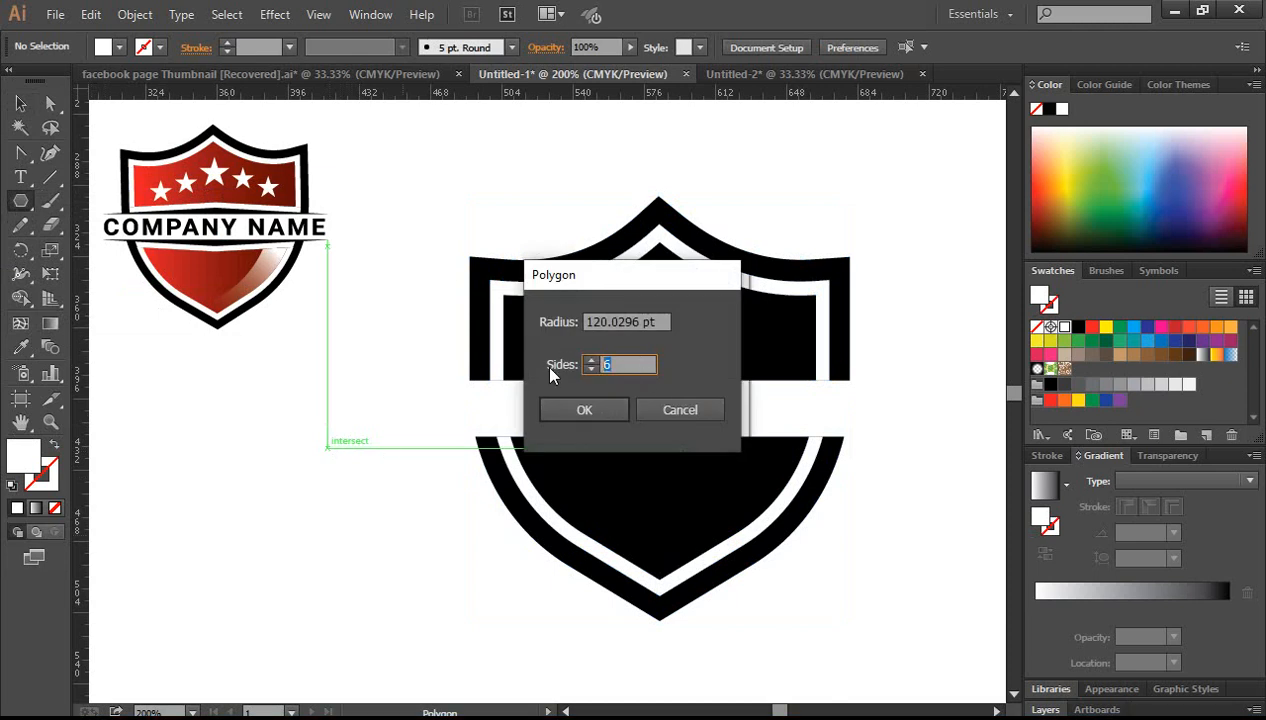
type("3")
left_click(586, 406)
left_click(20, 102)
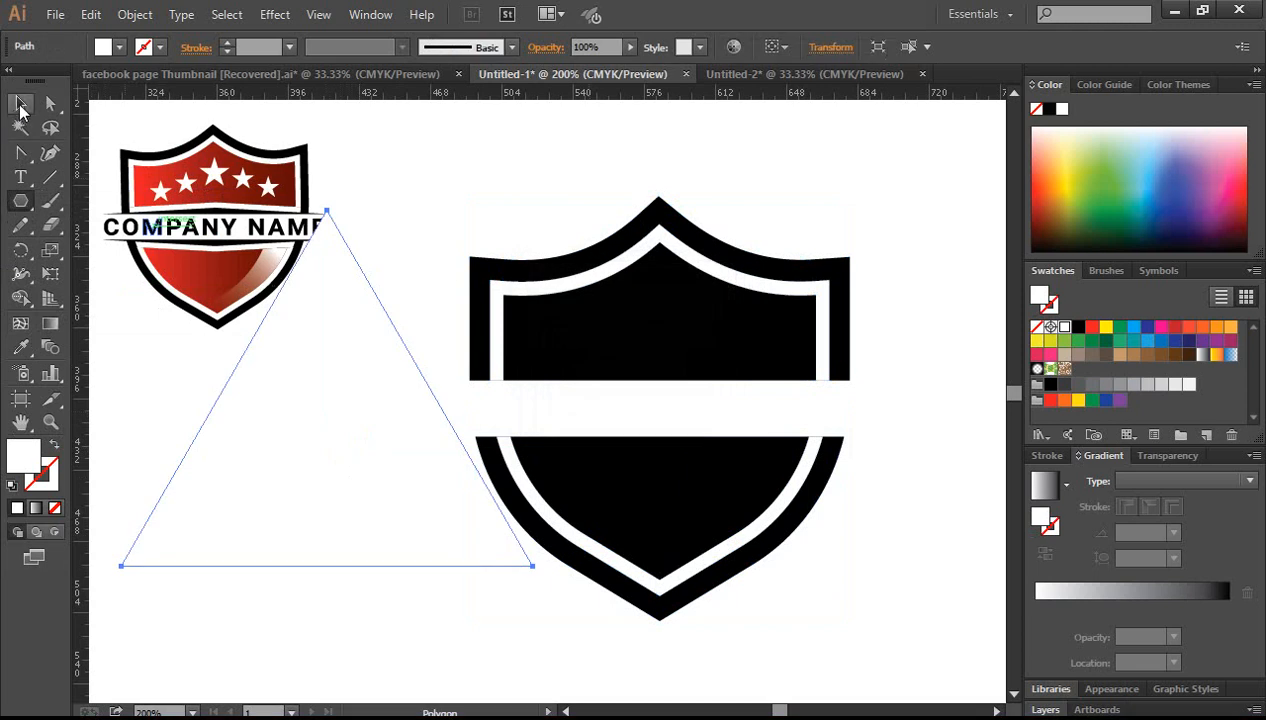
left_click(1120, 386)
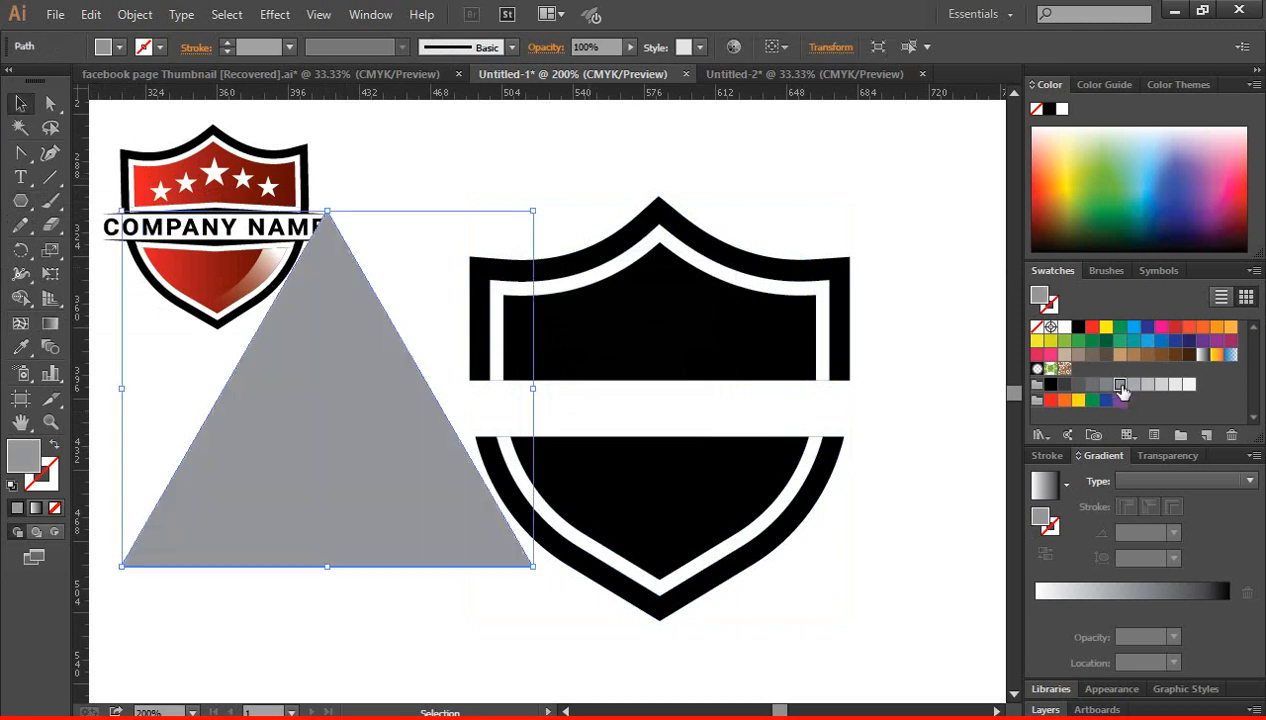
- Move the gray triangle over the upper shield half, with its base's left corner on the half's lower left corner
left_click_drag(349, 434, 680, 269)
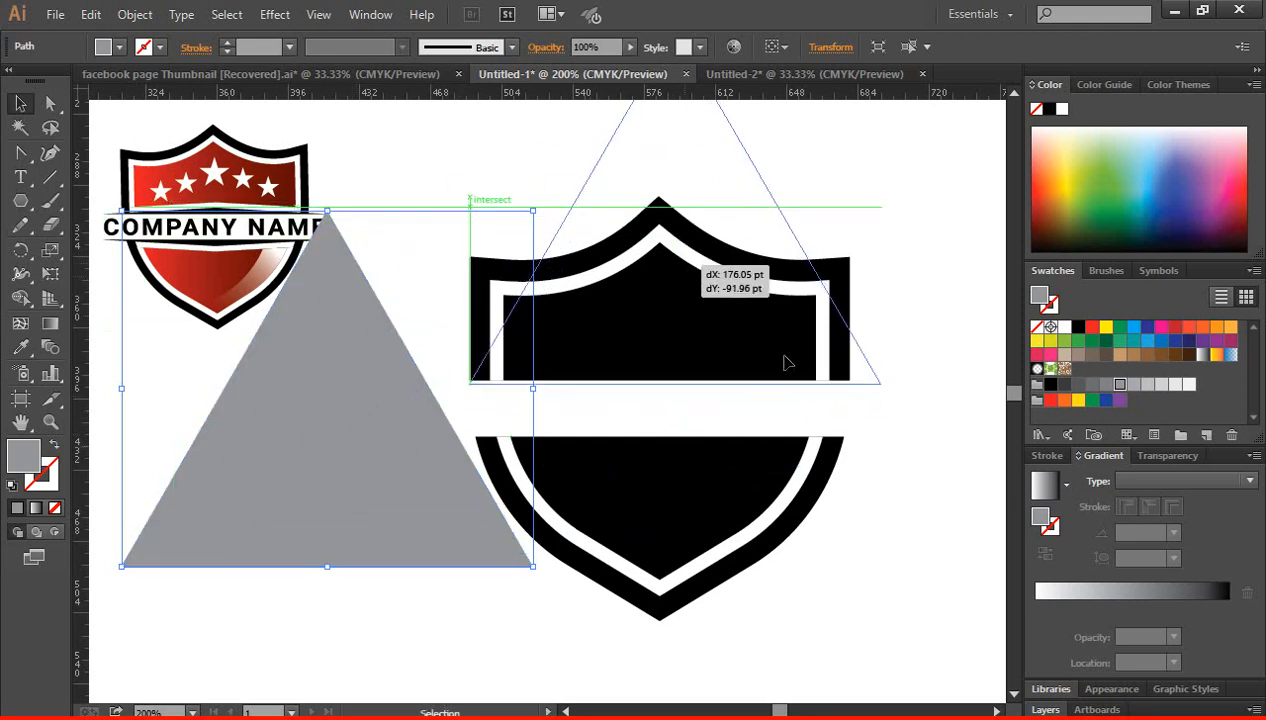
left_click_drag(787, 363, 787, 363)
left_click(548, 427, "ctrl")
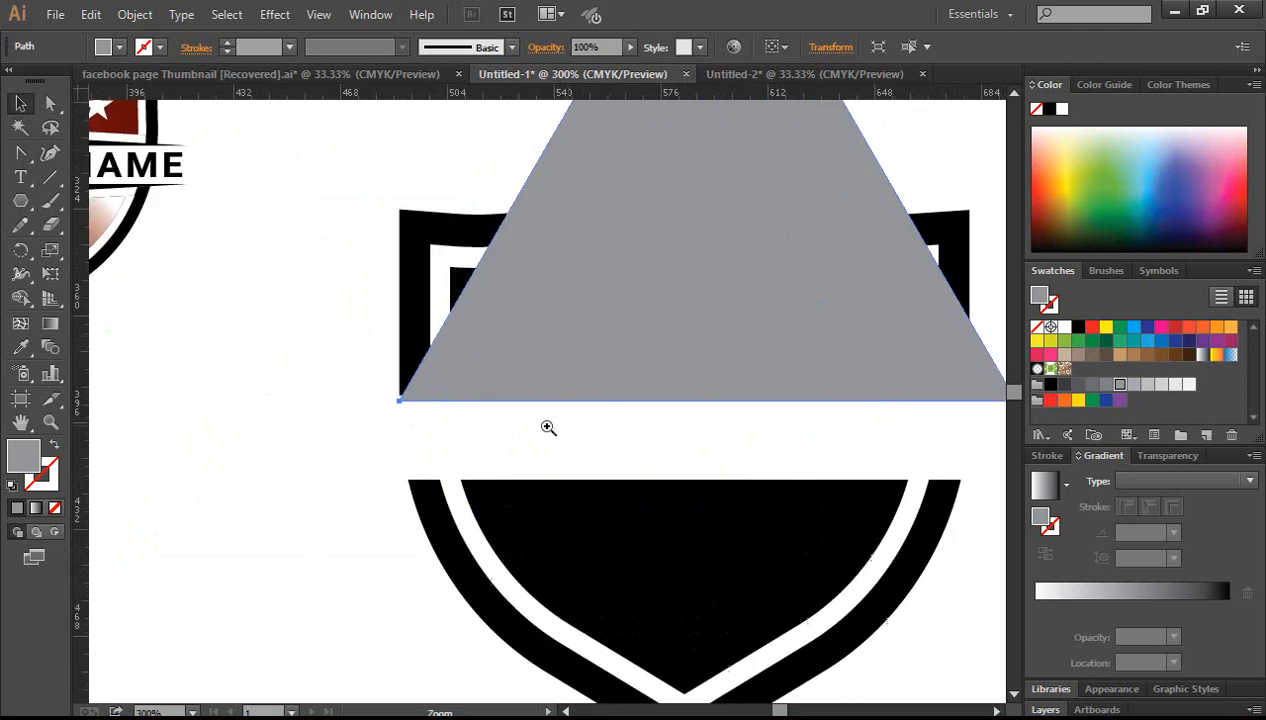
left_click(548, 427, "ctrl")
mouse_move(478, 367)
left_mouse_down()
mouse_move(481, 334)
mouse_move(500, 316)
mouse_move(489, 344)
left_mouse_up()
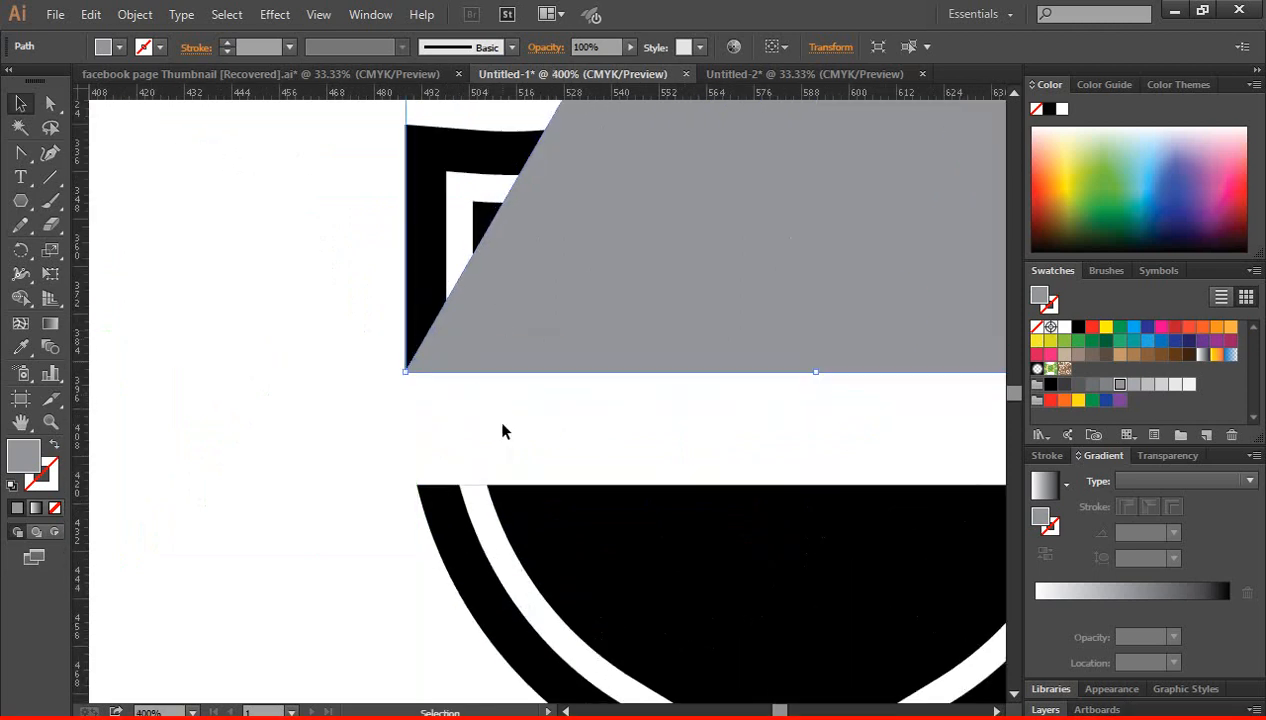
- Narrow the gray triangle from its right side until its base matches the width of the upper shield half
key("ctrl+1")
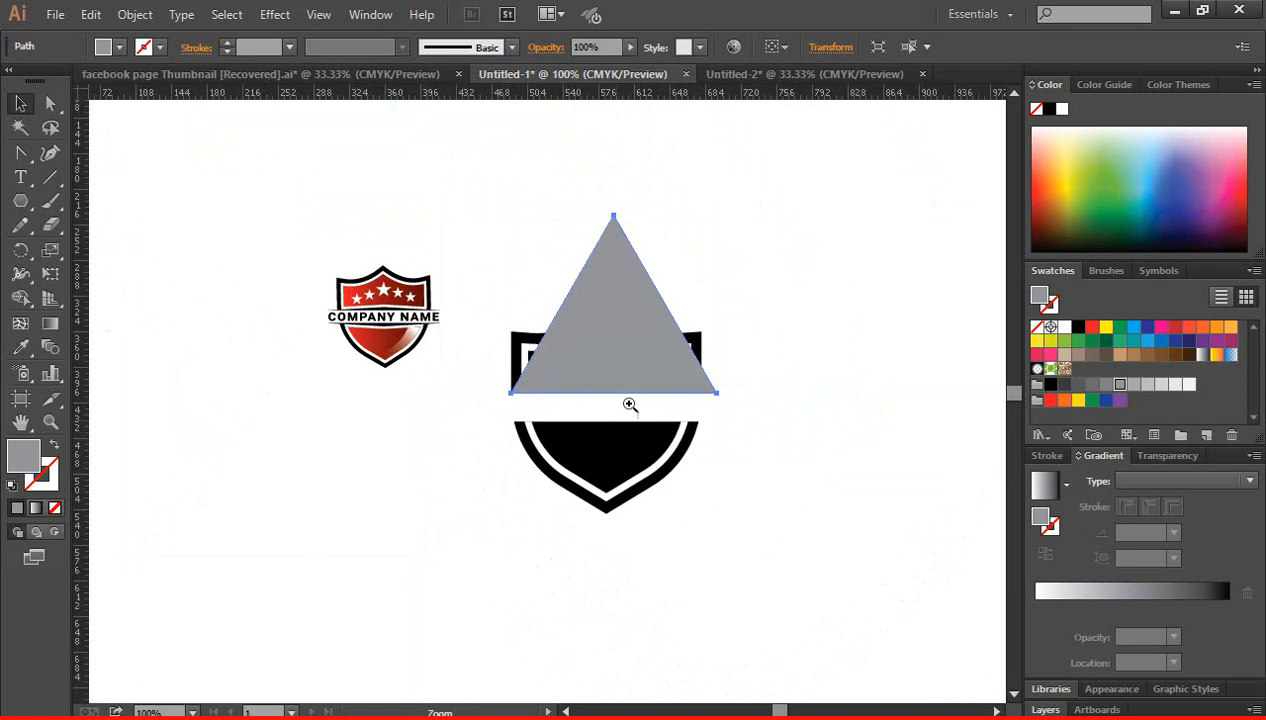
left_click(629, 404)
left_click(590, 345)
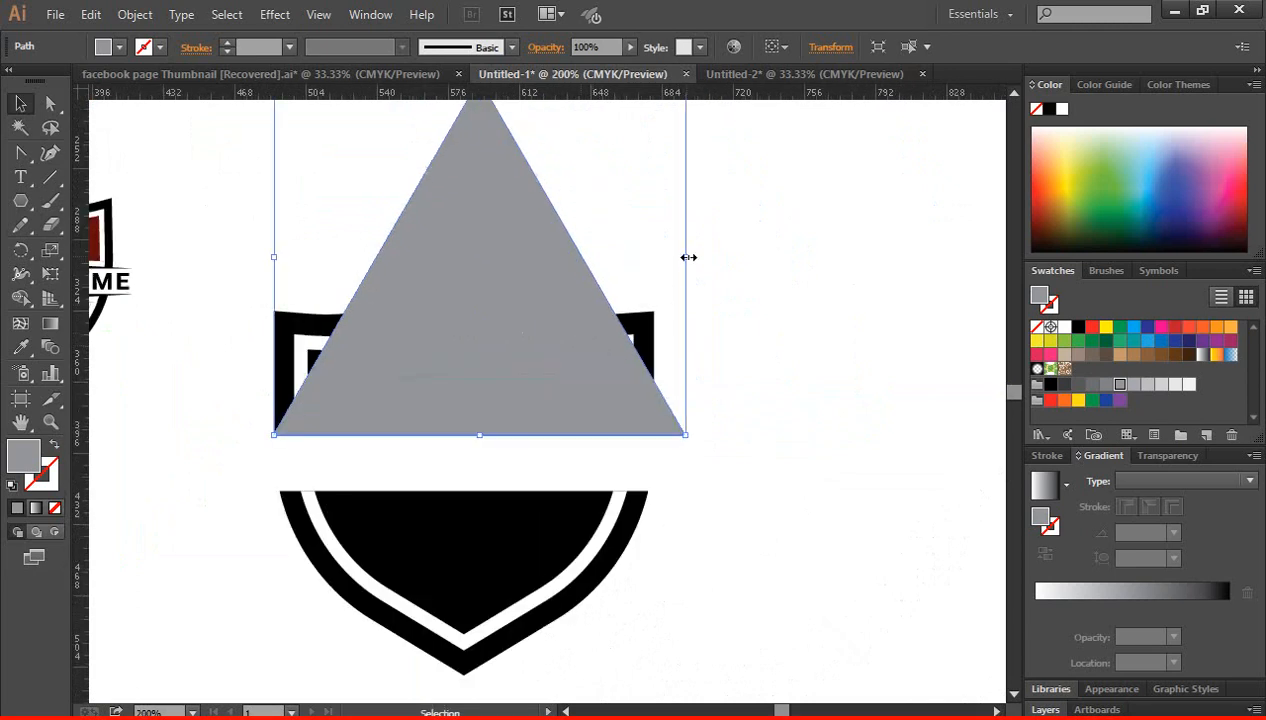
left_click_drag(688, 257, 653, 260)
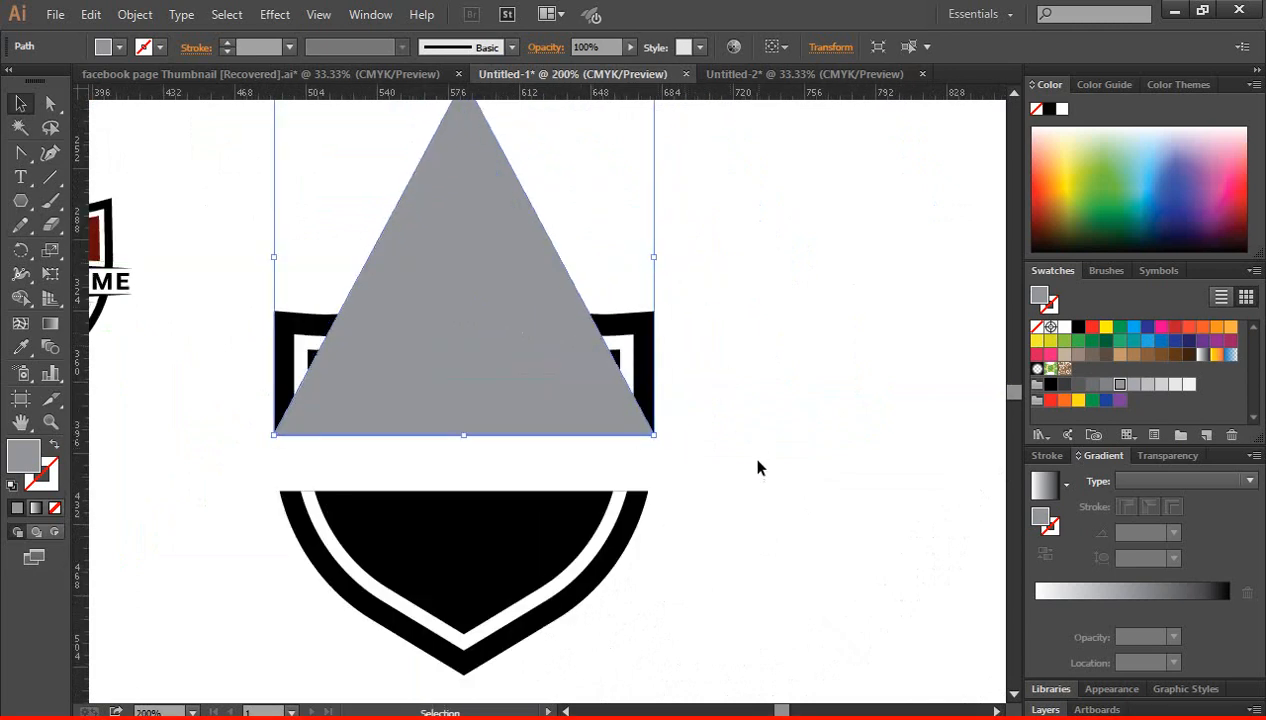
left_click_drag(783, 458, 872, 506)
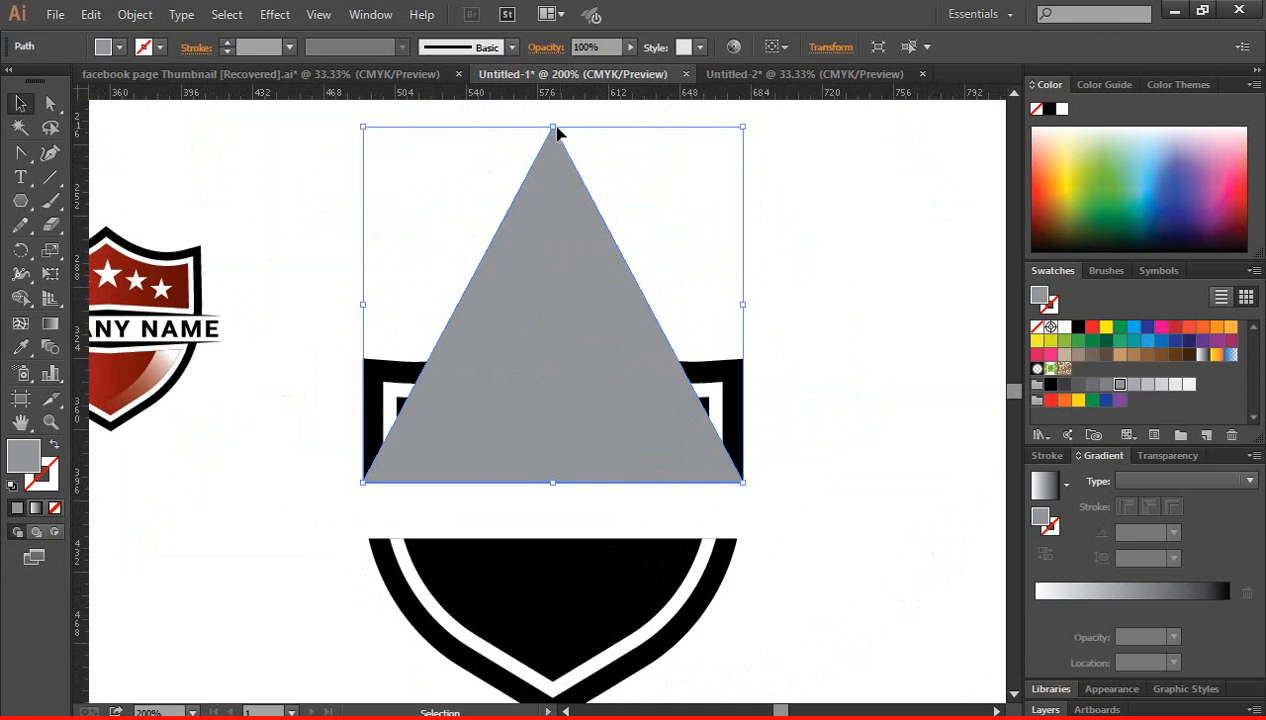
- Flatten the gray triangle to a low peak and widen it symmetrically so its tips extend past both sides of the shield
left_click_drag(553, 128, 555, 468)
left_click(797, 503)
key("z")
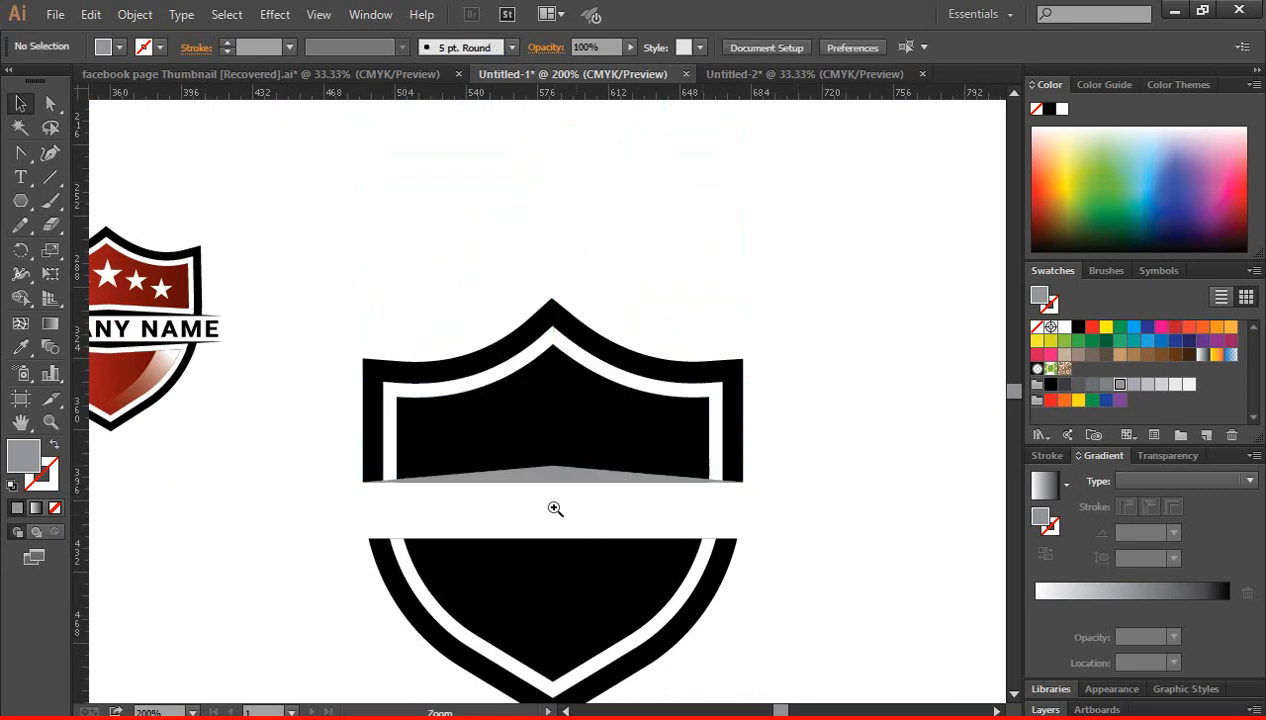
left_click(555, 509)
left_click(532, 365)
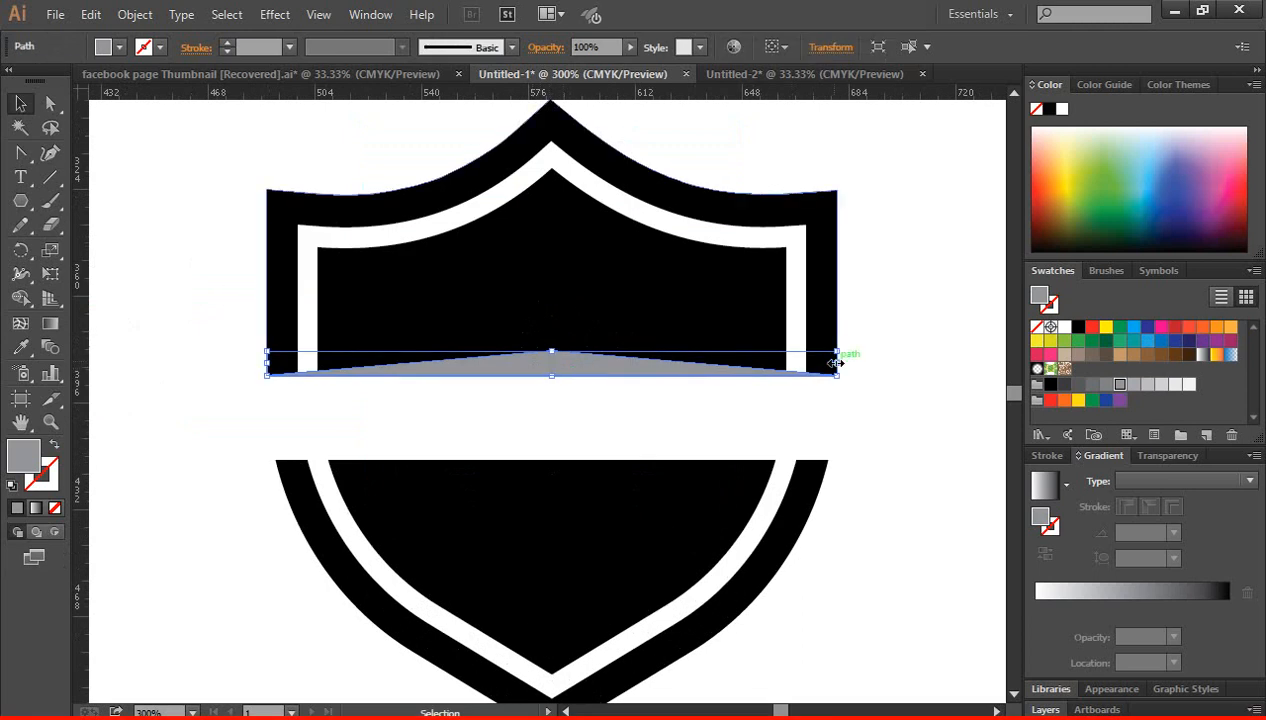
left_click_drag(836, 362, 885, 395)
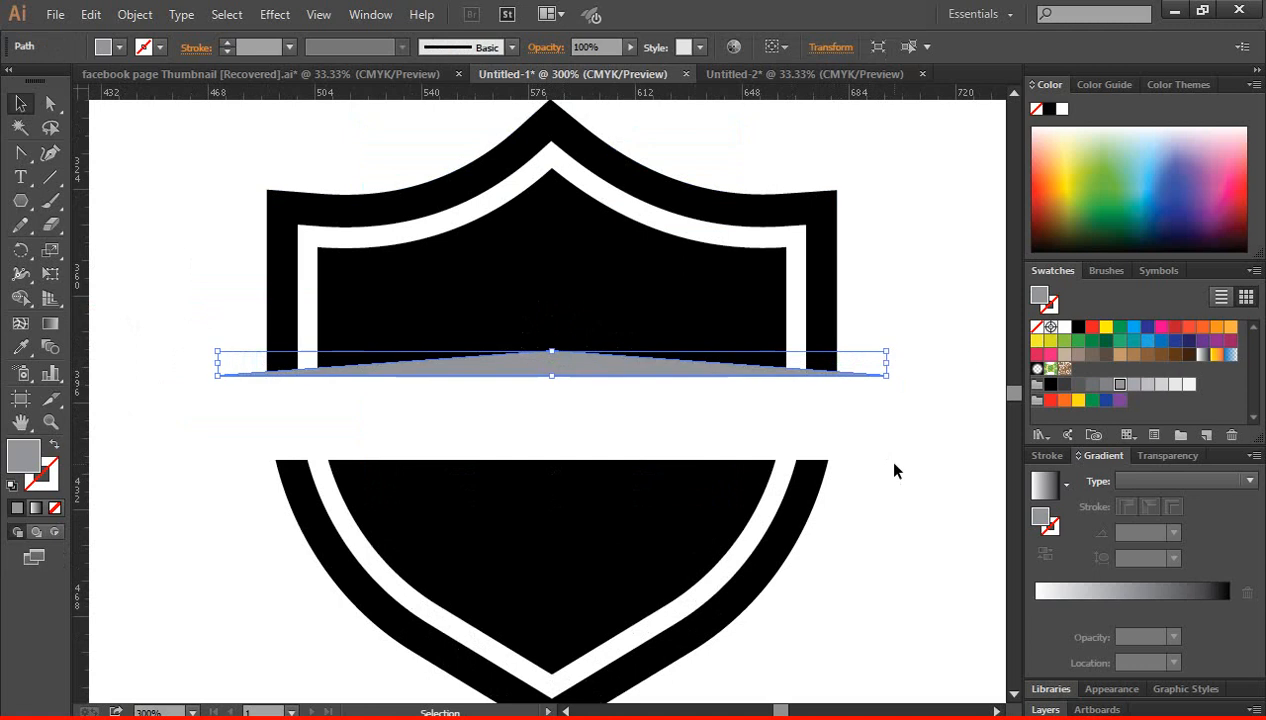
left_click(883, 457)
- Duplicate the flat gray triangle, rotate the copy 180 degrees, and place it along the top edge of the lower shield half
left_click(600, 369)
left_click_drag(590, 366, 596, 421)
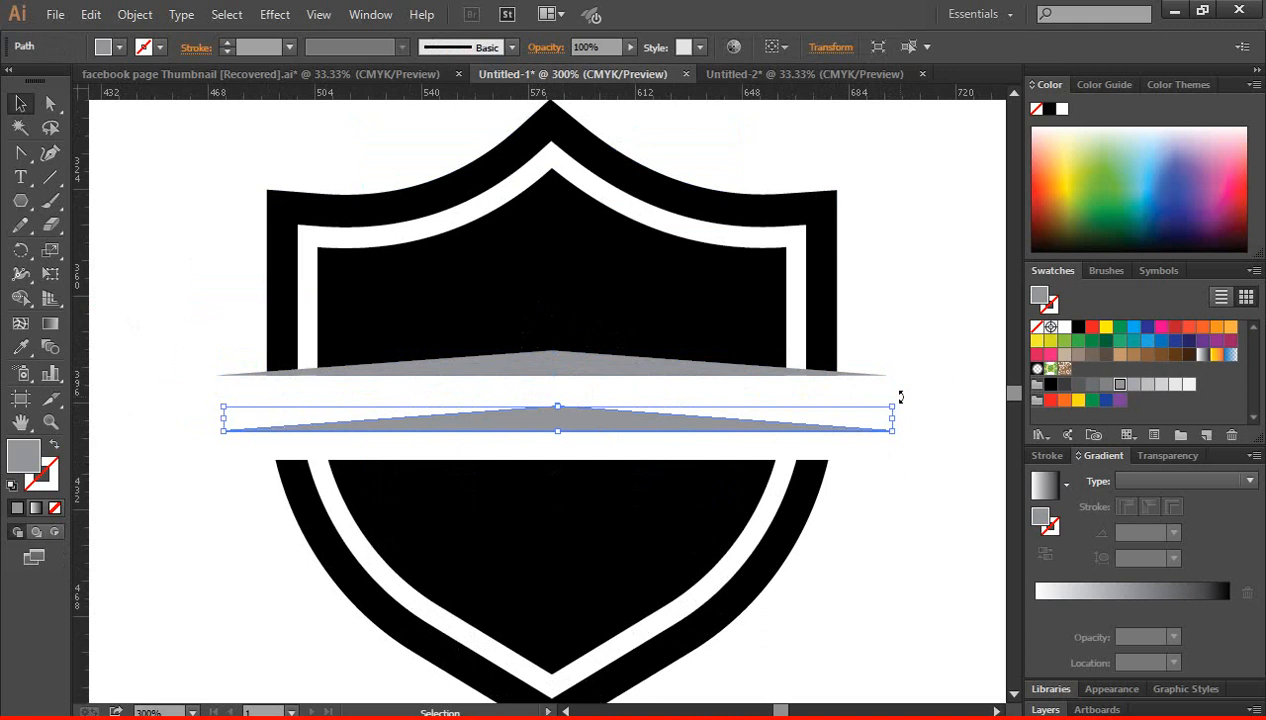
left_click_drag(900, 397, 320, 440)
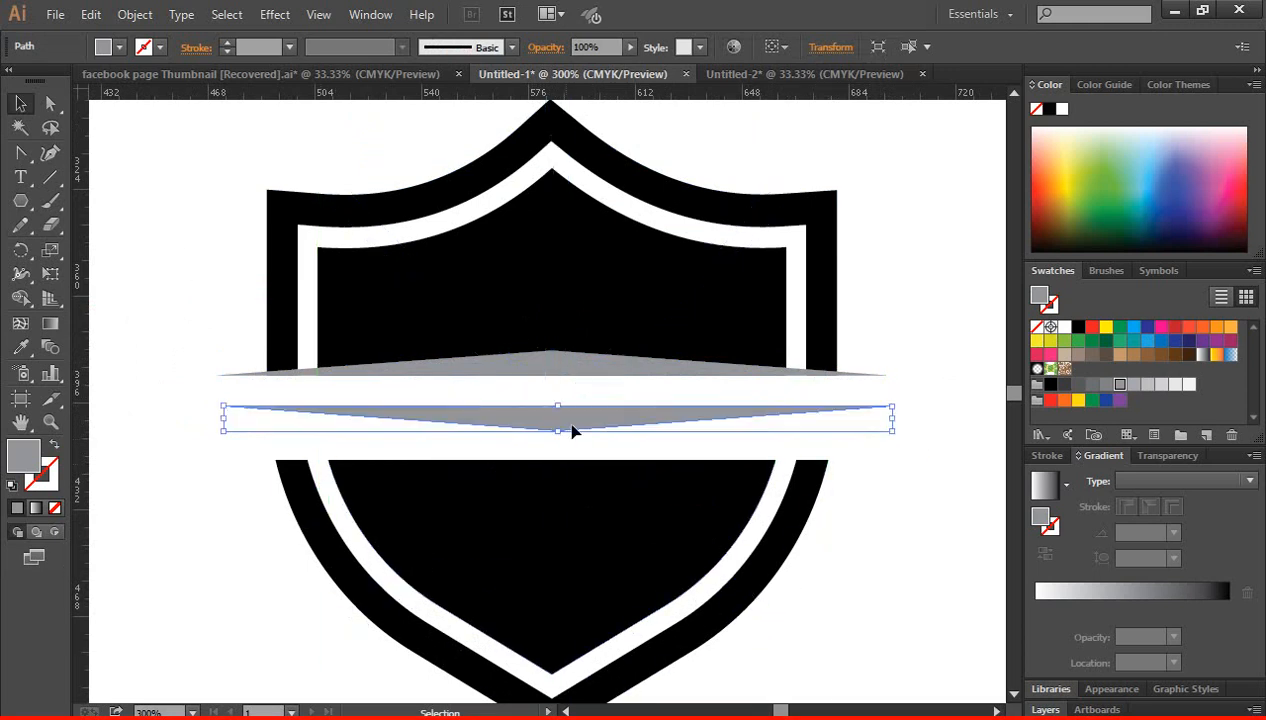
left_click_drag(572, 428, 573, 483)
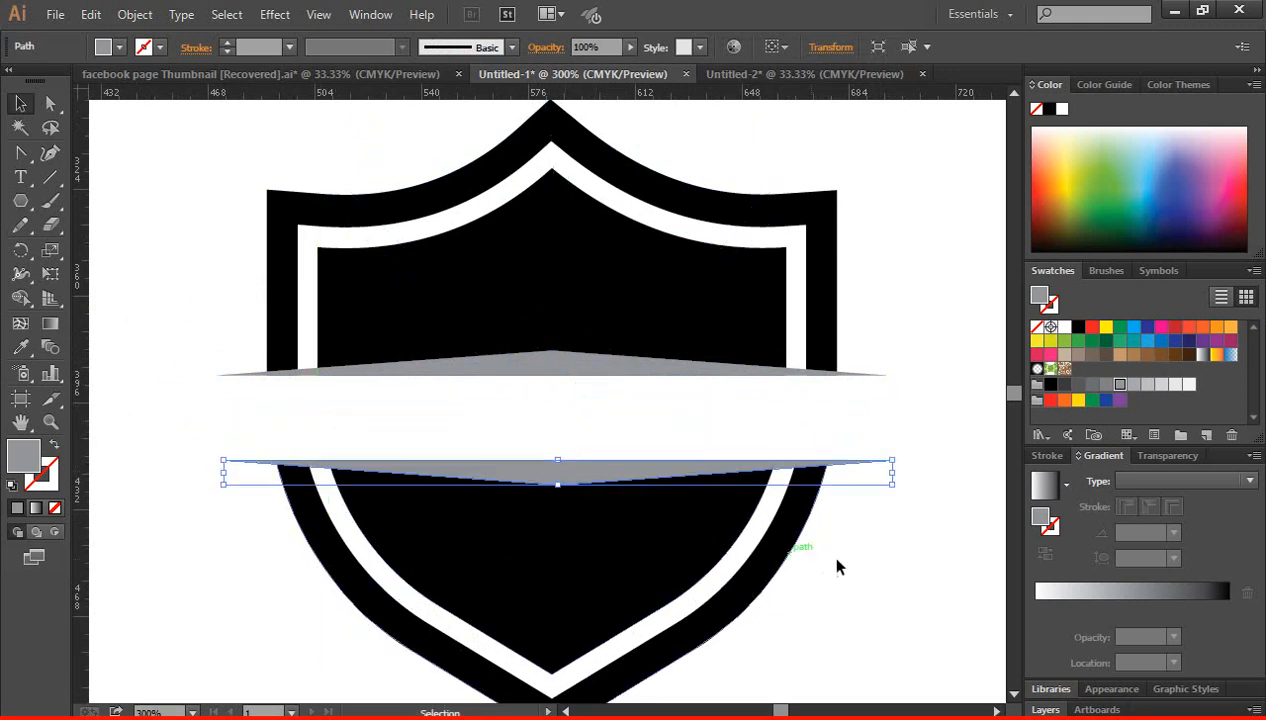
left_click(845, 565)
key("ctrl+minus")
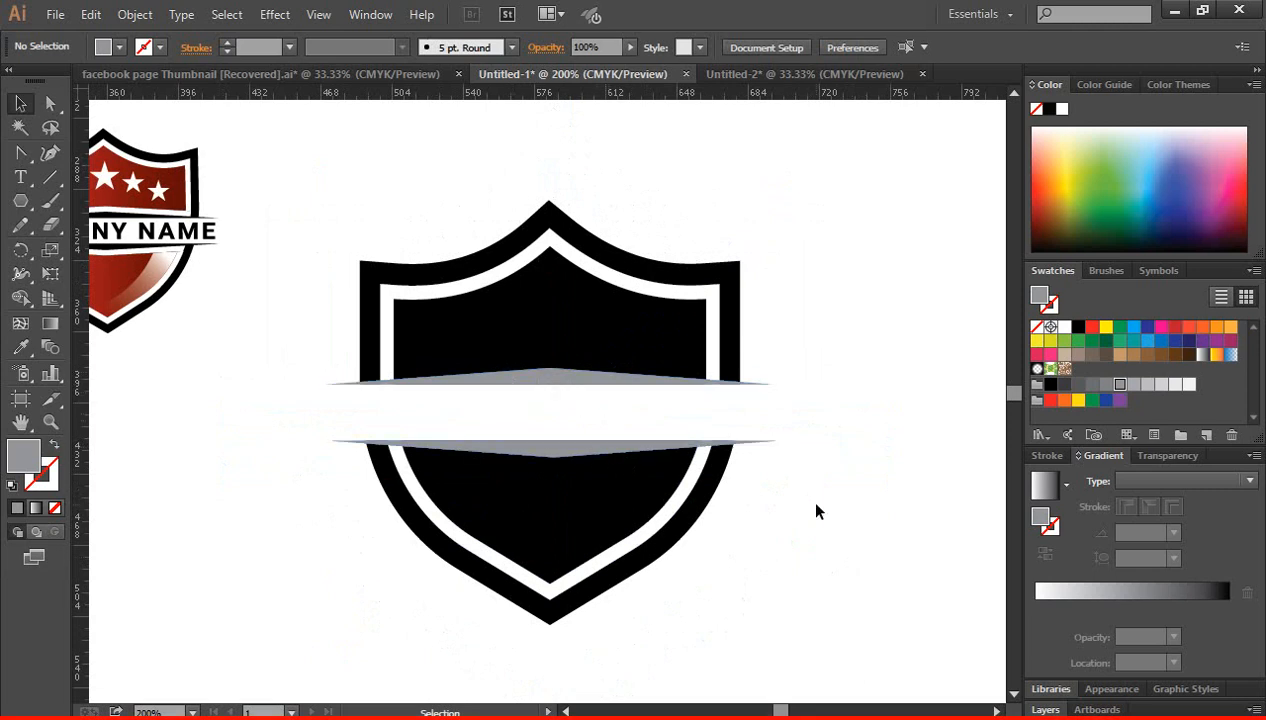
- Offset the paths of both flat gray triangles by 6 pt
key("z")
left_click(529, 438)
left_click(571, 316)
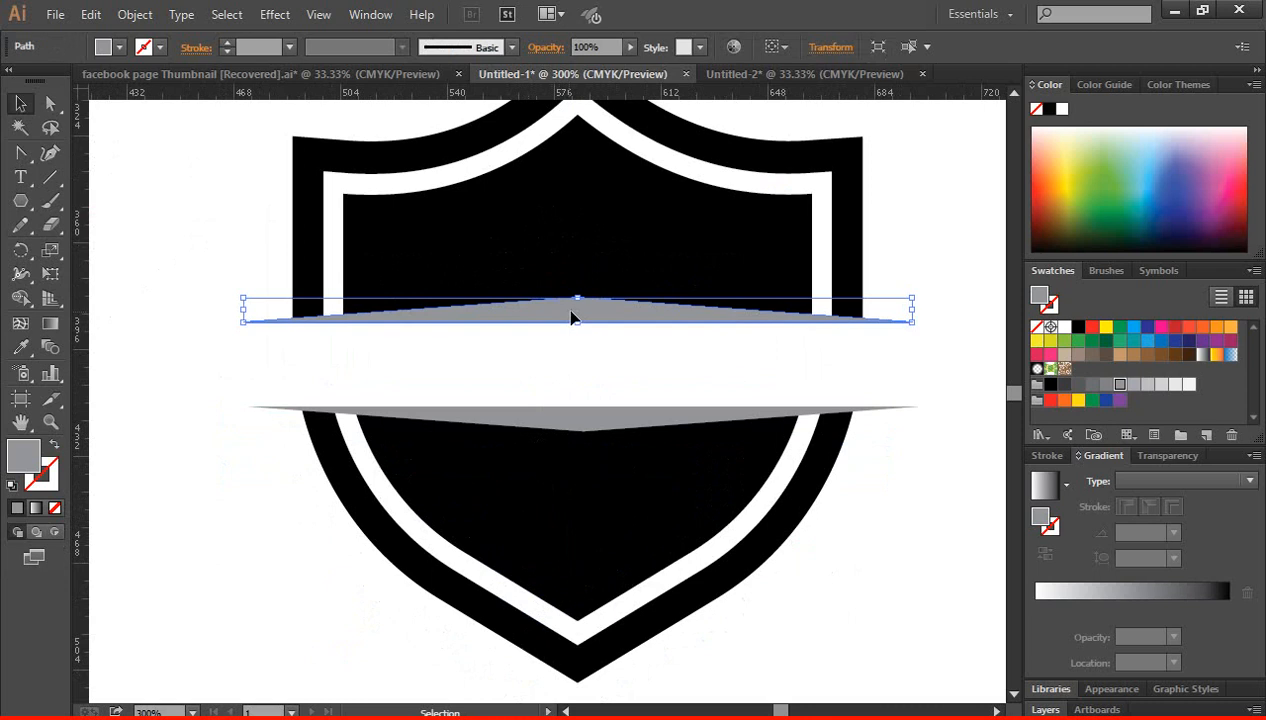
left_click(586, 419, "shift")
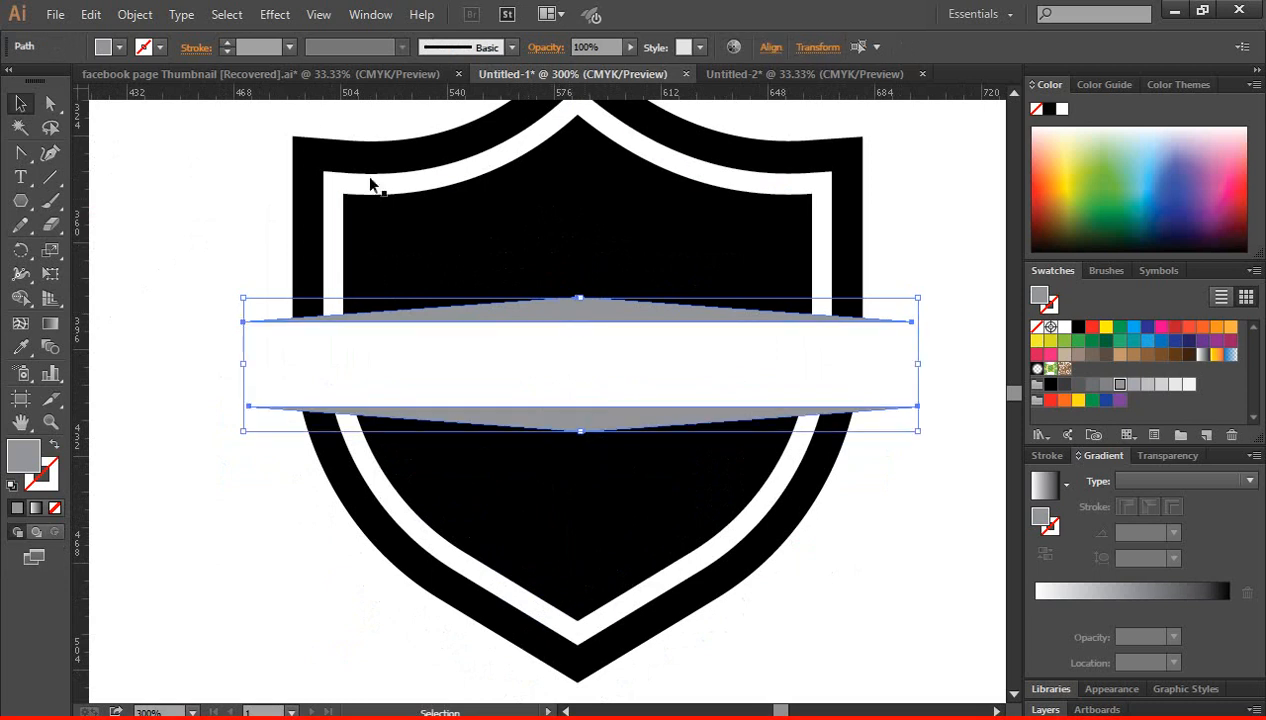
left_click(134, 14)
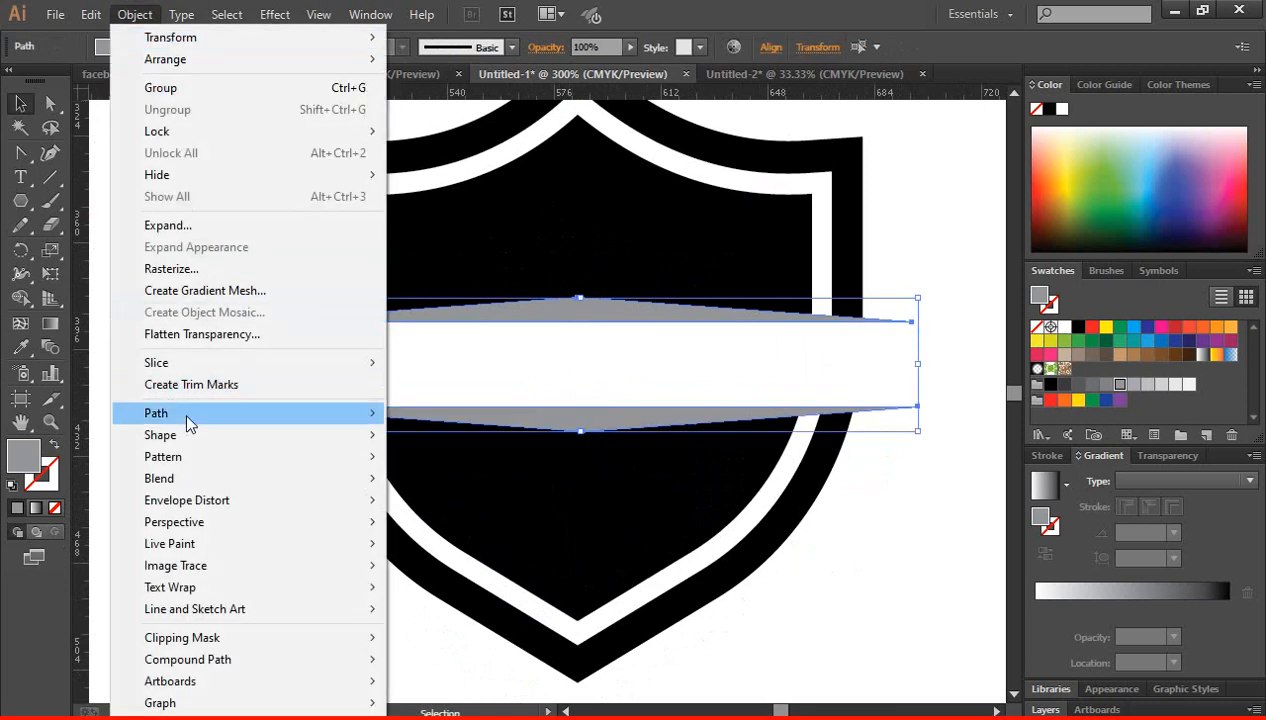
mouse_move(186, 418)
left_click(472, 488)
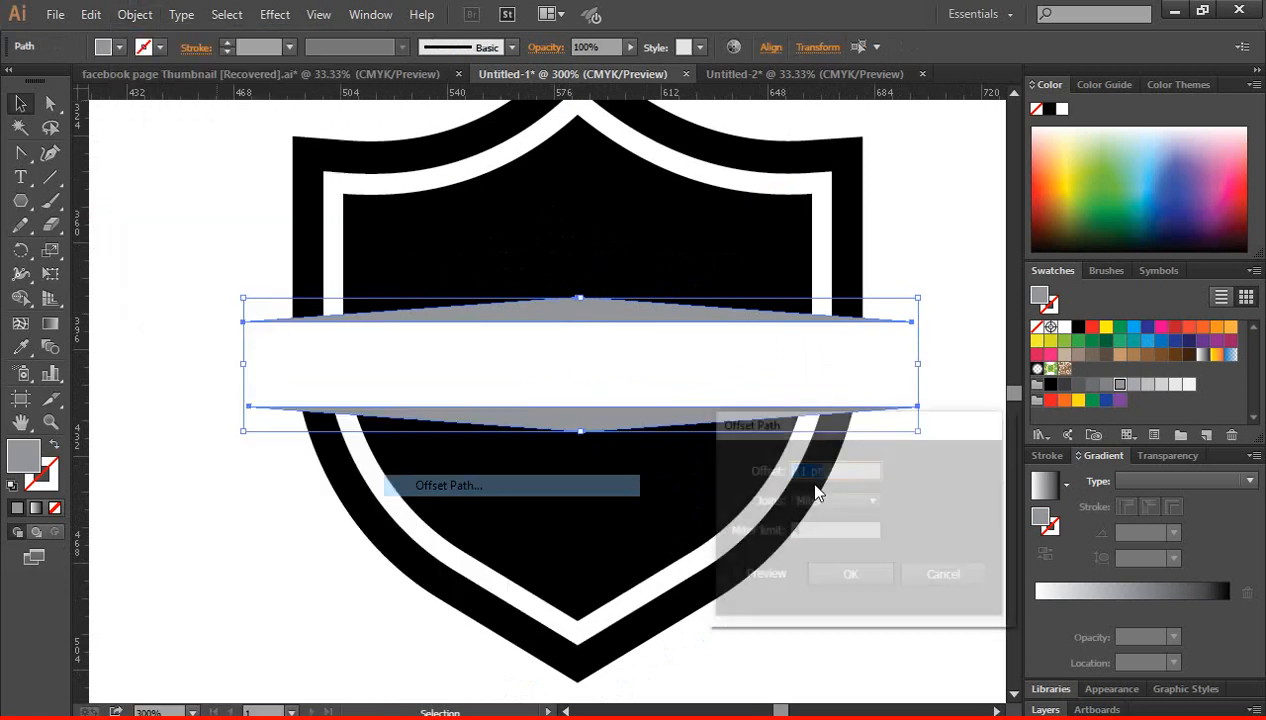
left_click(734, 577)
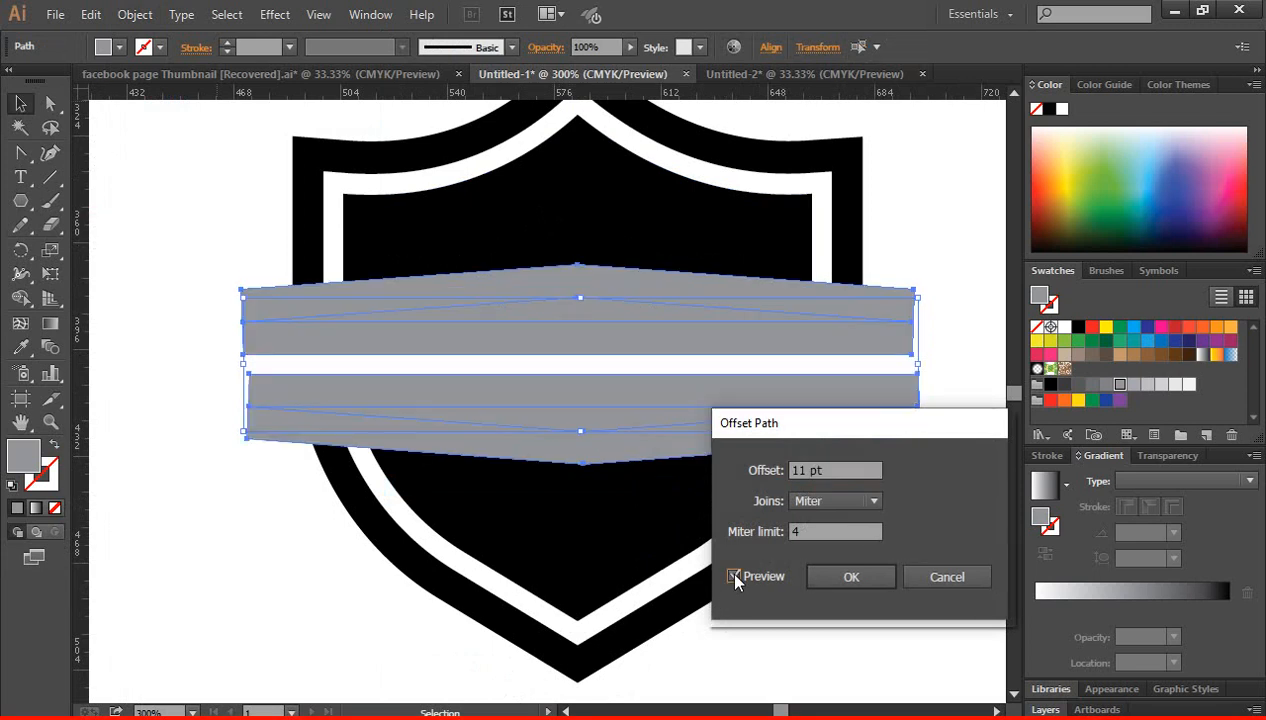
left_click(799, 470)
key("Down")
key("Down")
key("Down")
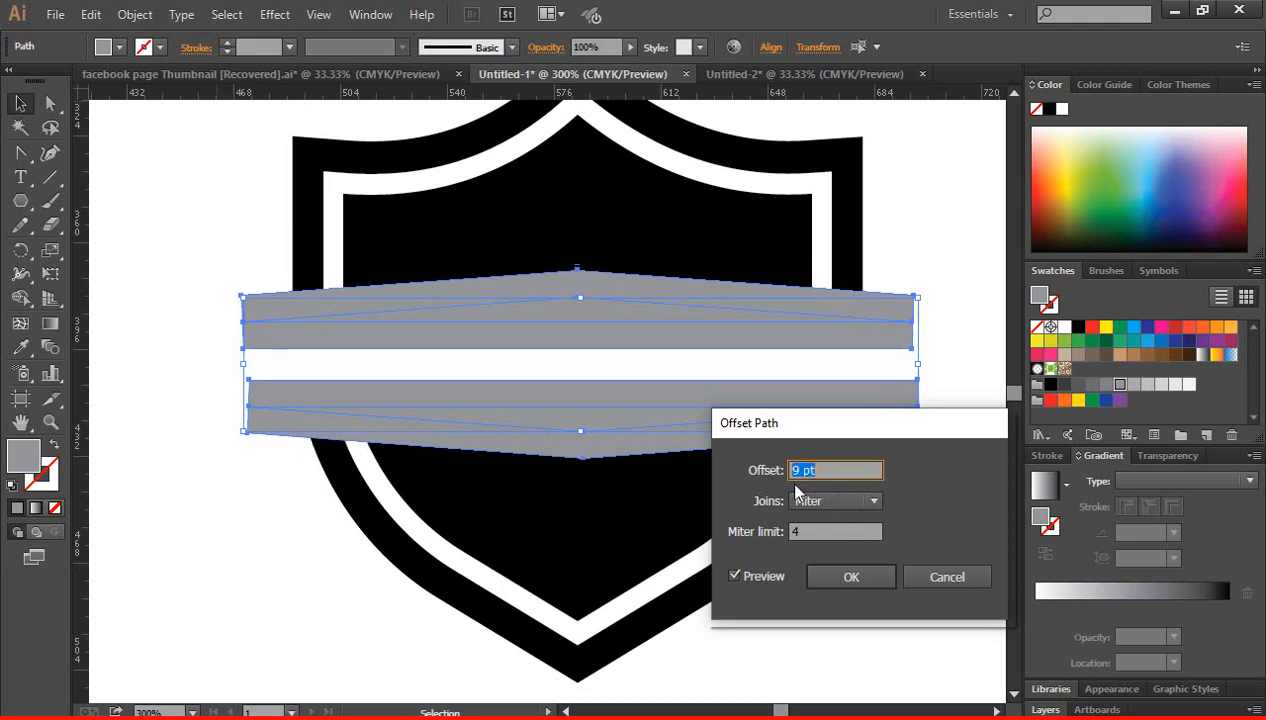
key("Down")
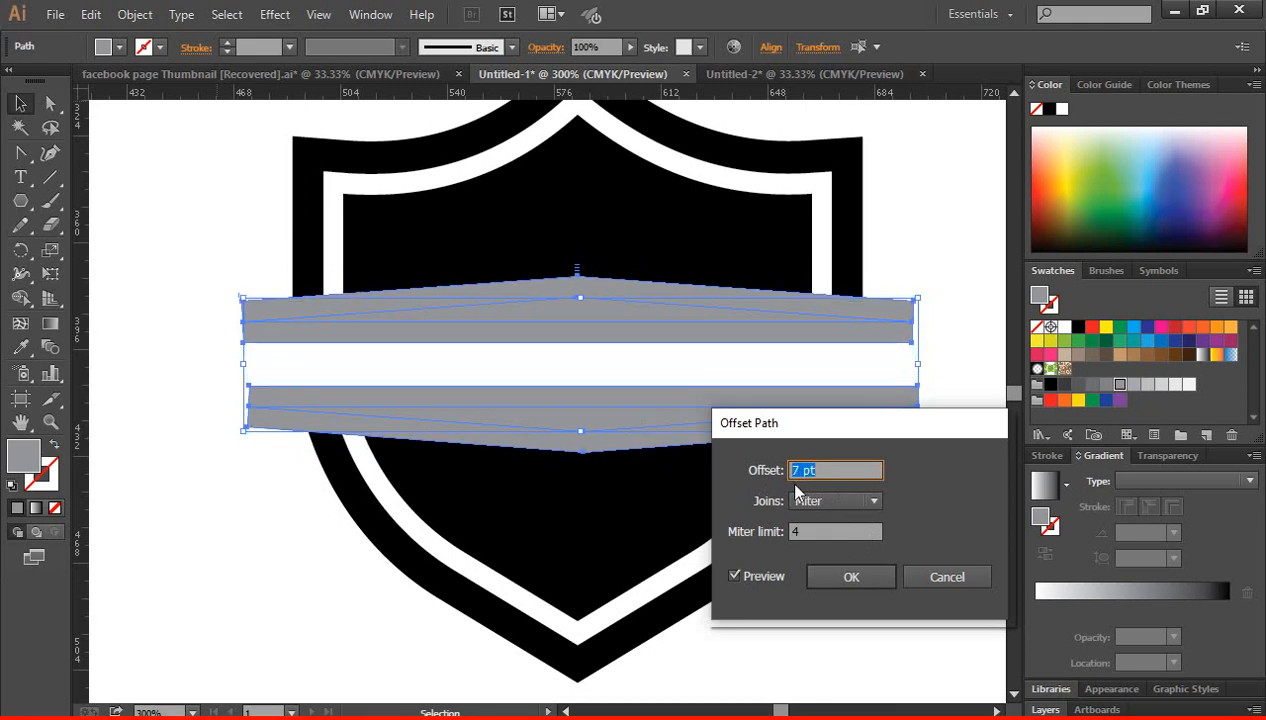
key("Down")
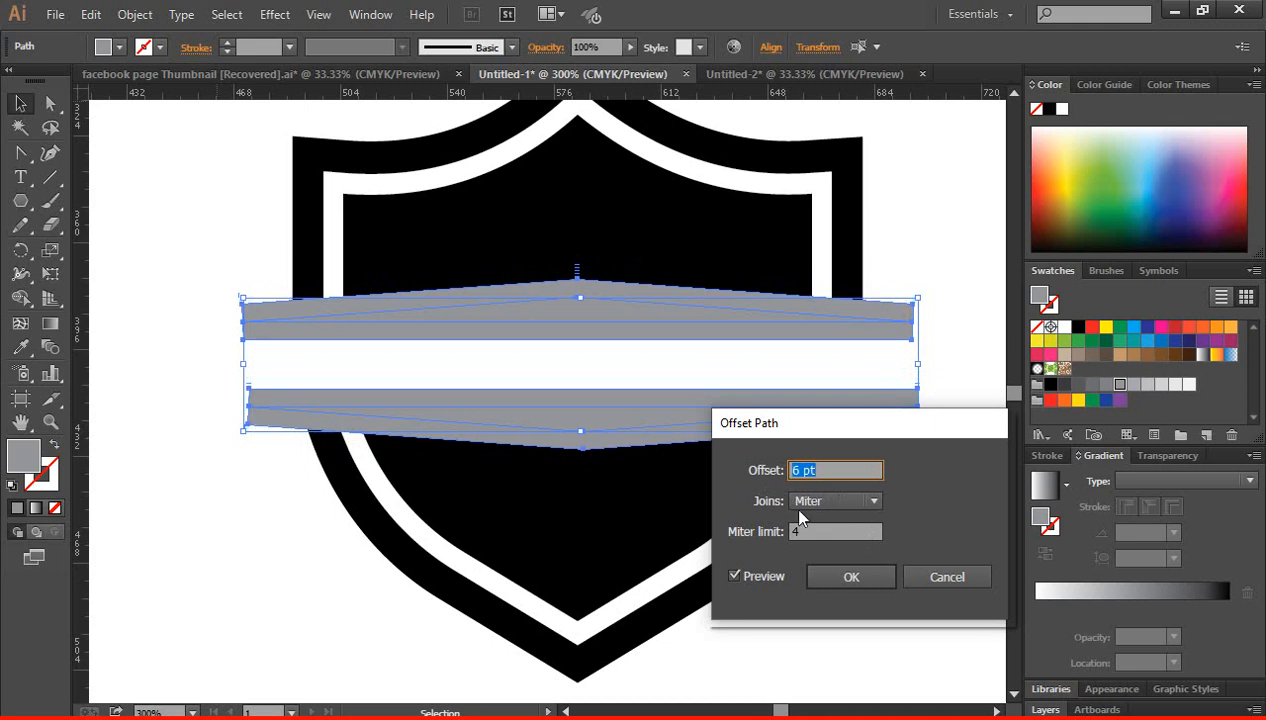
left_click(846, 578)
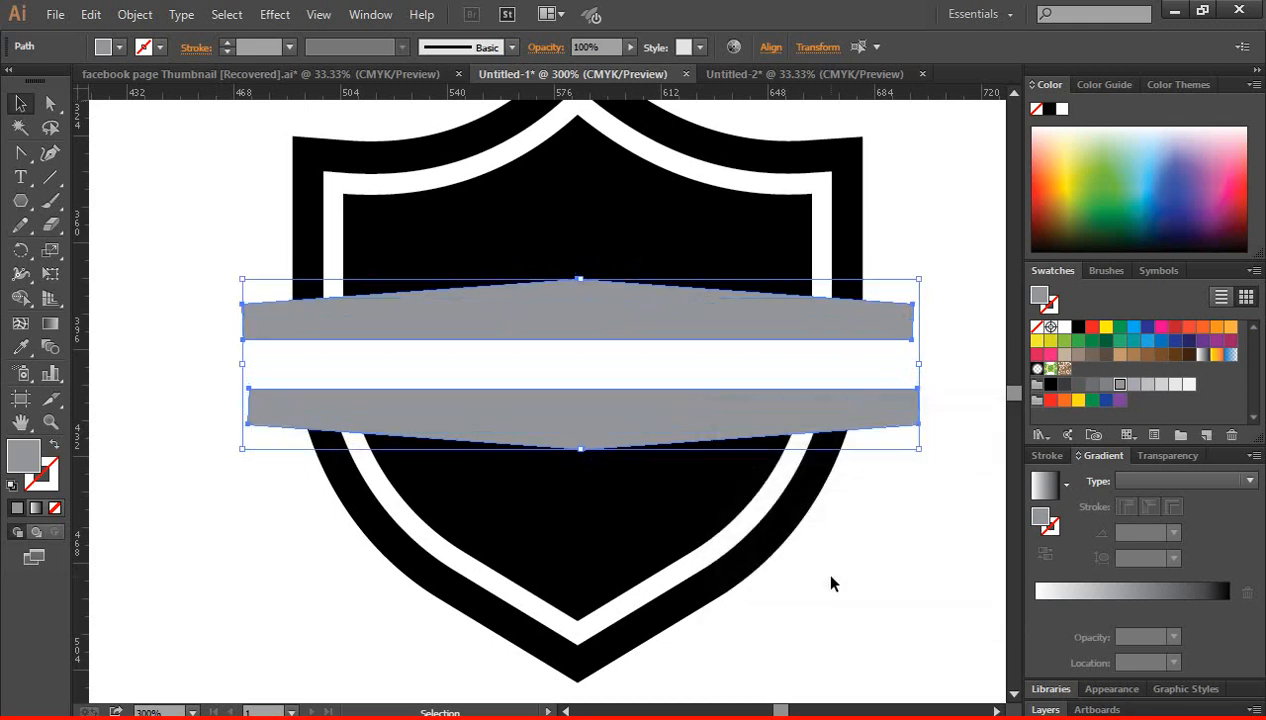
- Select both shield halves and bands, and delete the offset band's outer ends and upper strip around the upper triangle with Shape Builder
left_click(860, 532)
left_click_drag(914, 603, 286, 212)
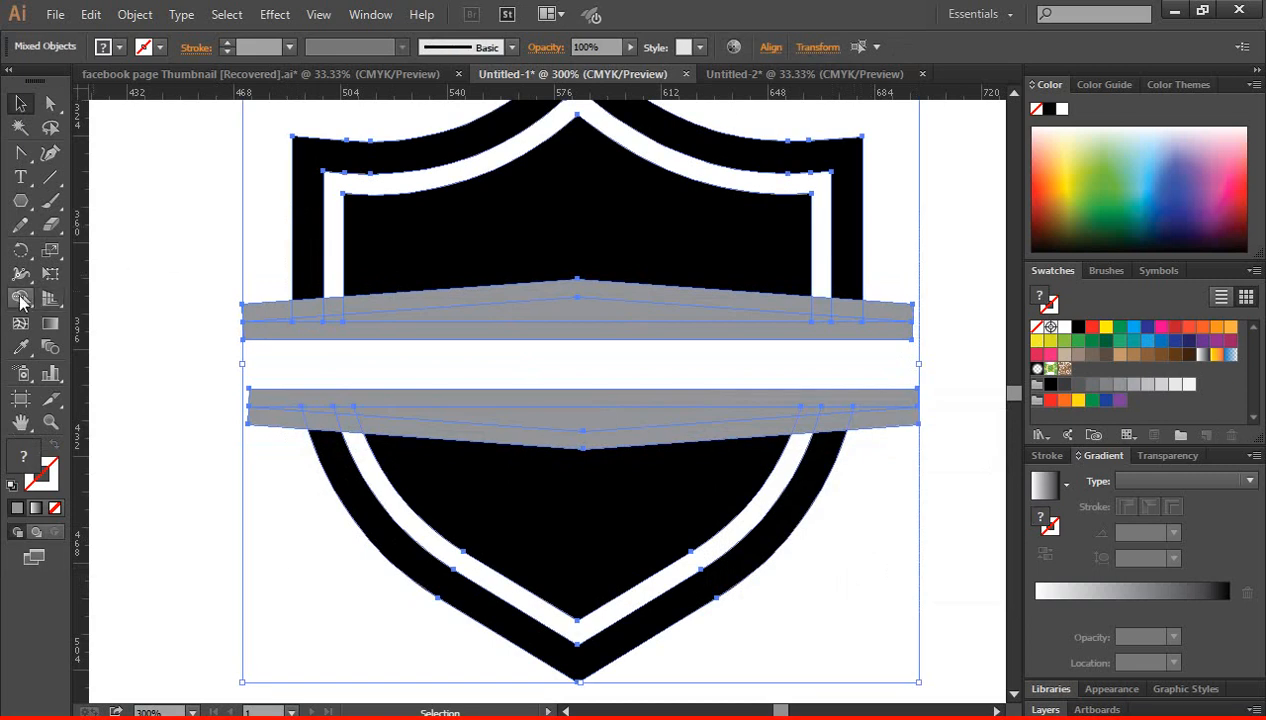
left_click(21, 300)
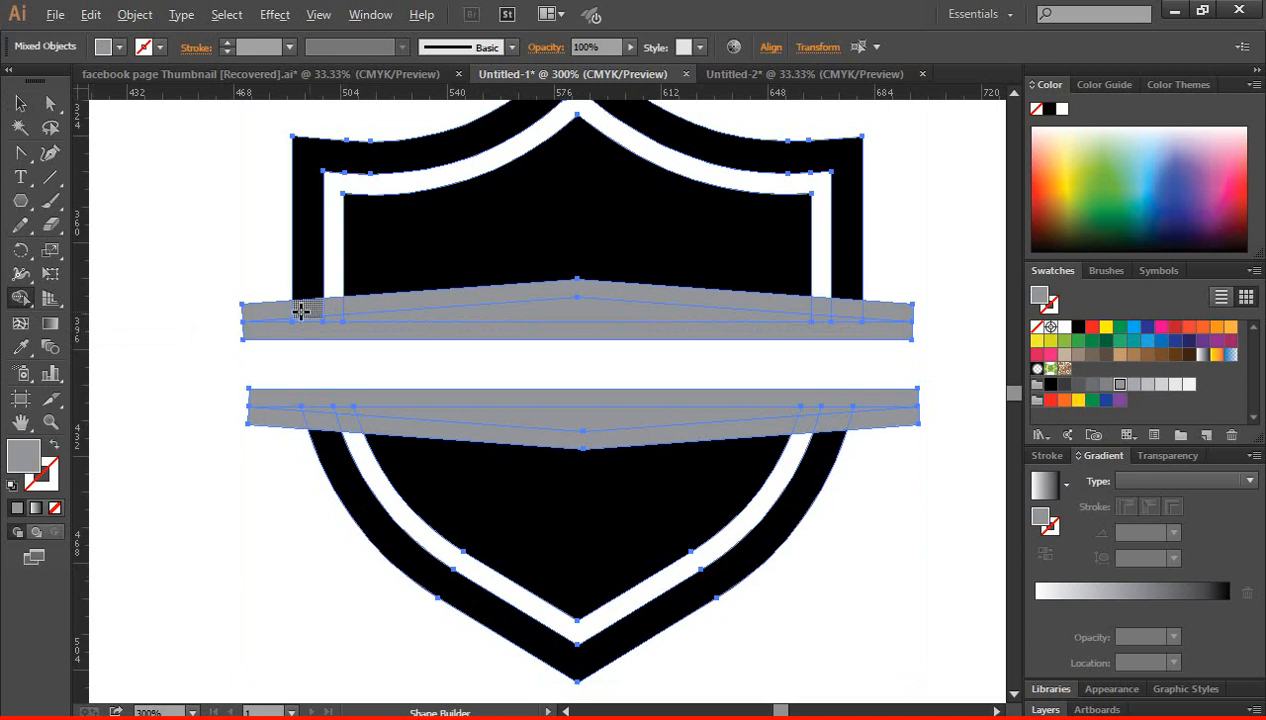
left_click(267, 310, "alt")
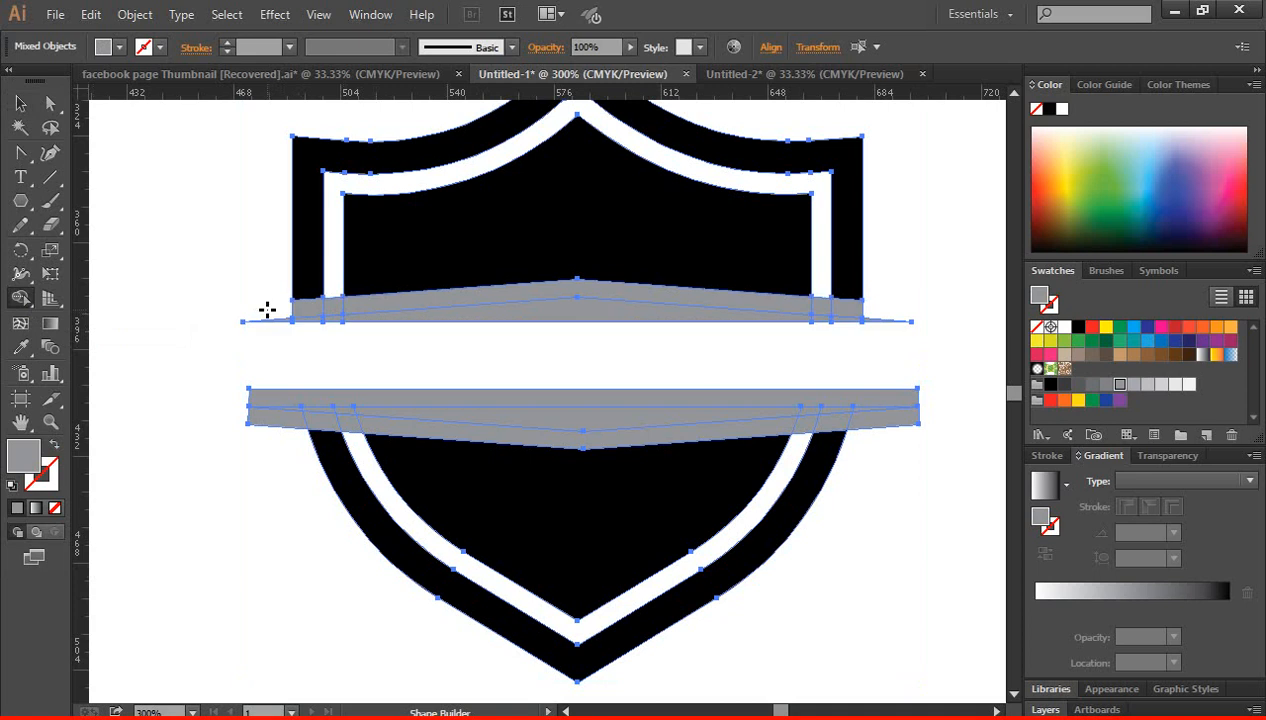
left_click(377, 302, "alt")
left_click(615, 312, "alt")
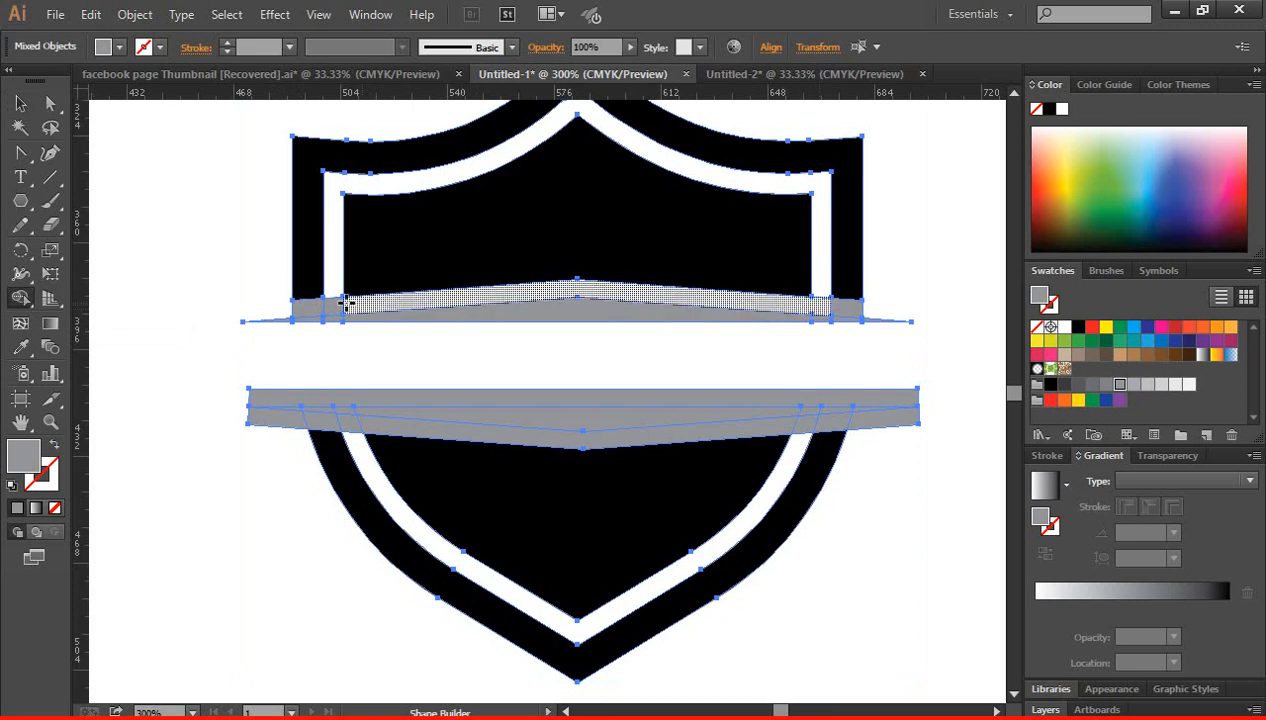
- Delete the offset strip and outer ends around the lower gray triangle with Shape Builder, keeping the thin triangle itself
left_click(275, 391, "alt")
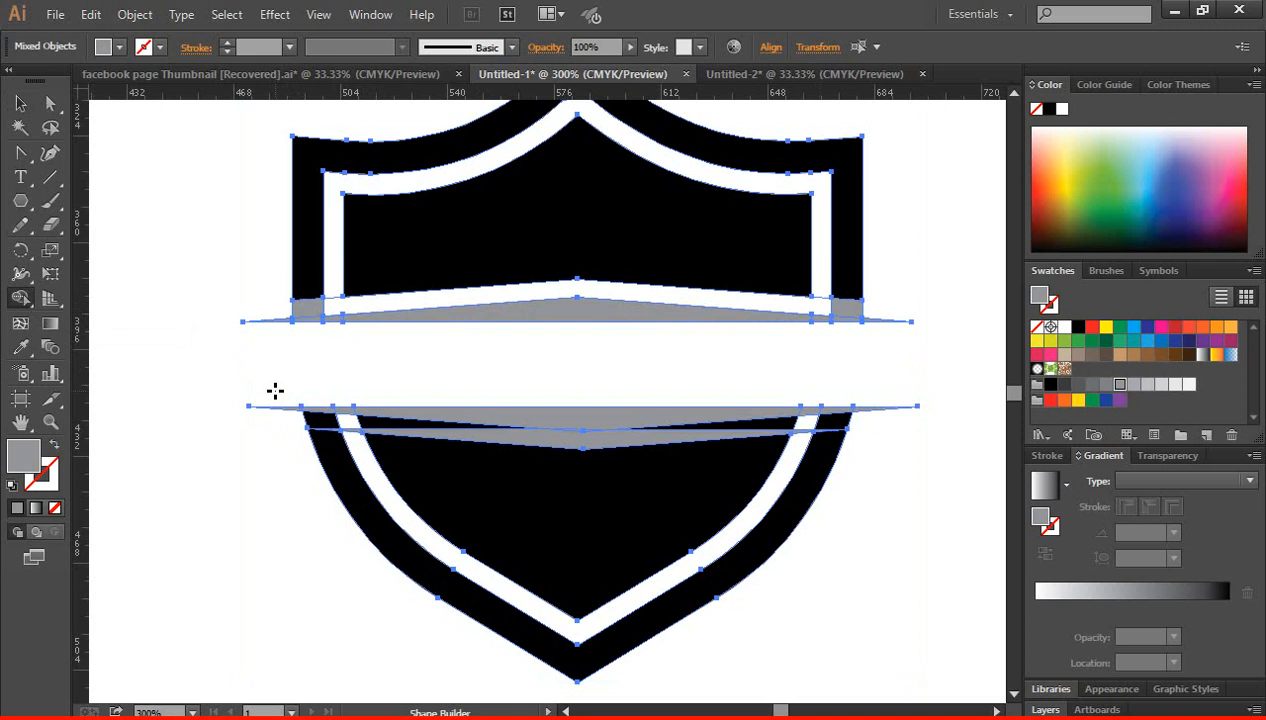
key("ctrl+z")
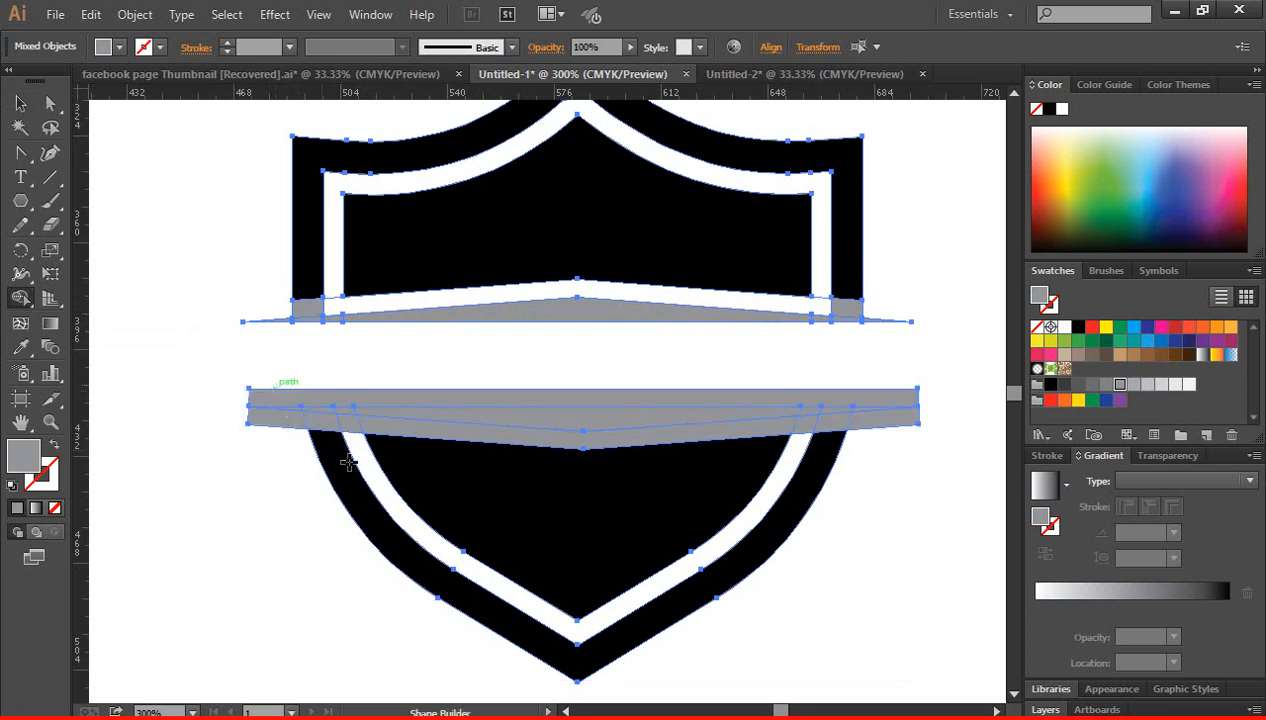
left_click(394, 427, "alt")
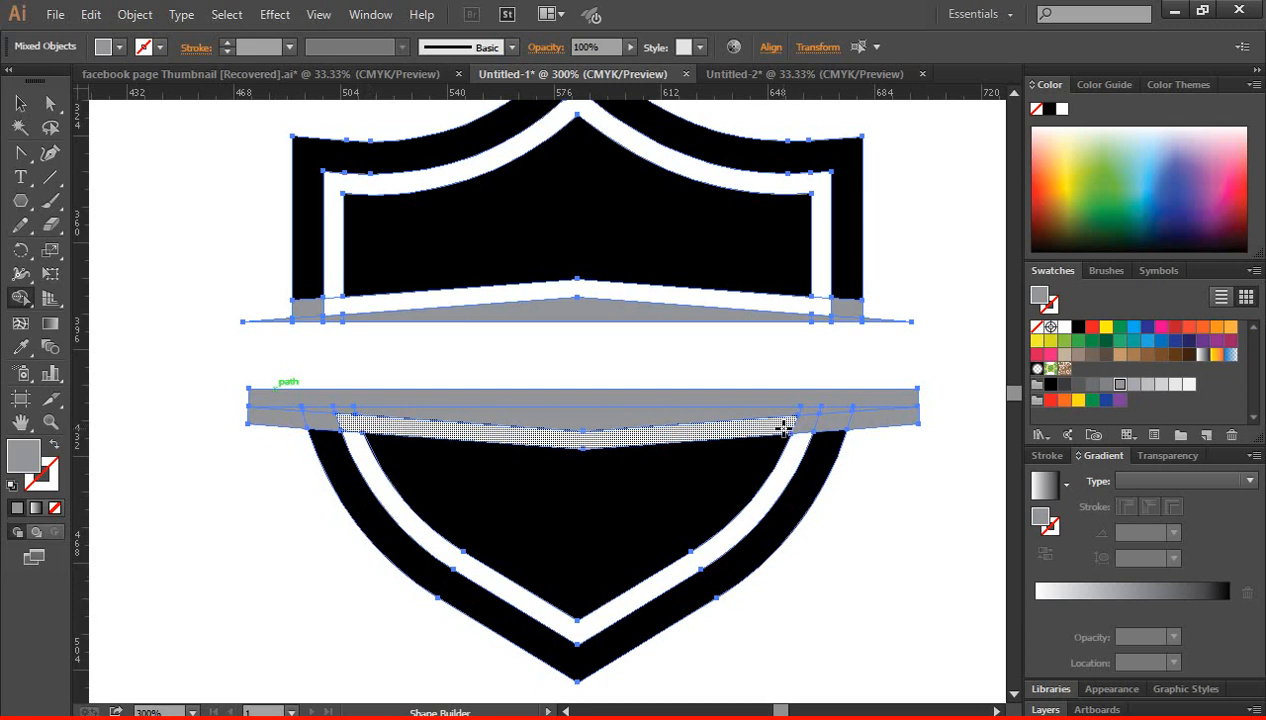
left_click(899, 416, "alt")
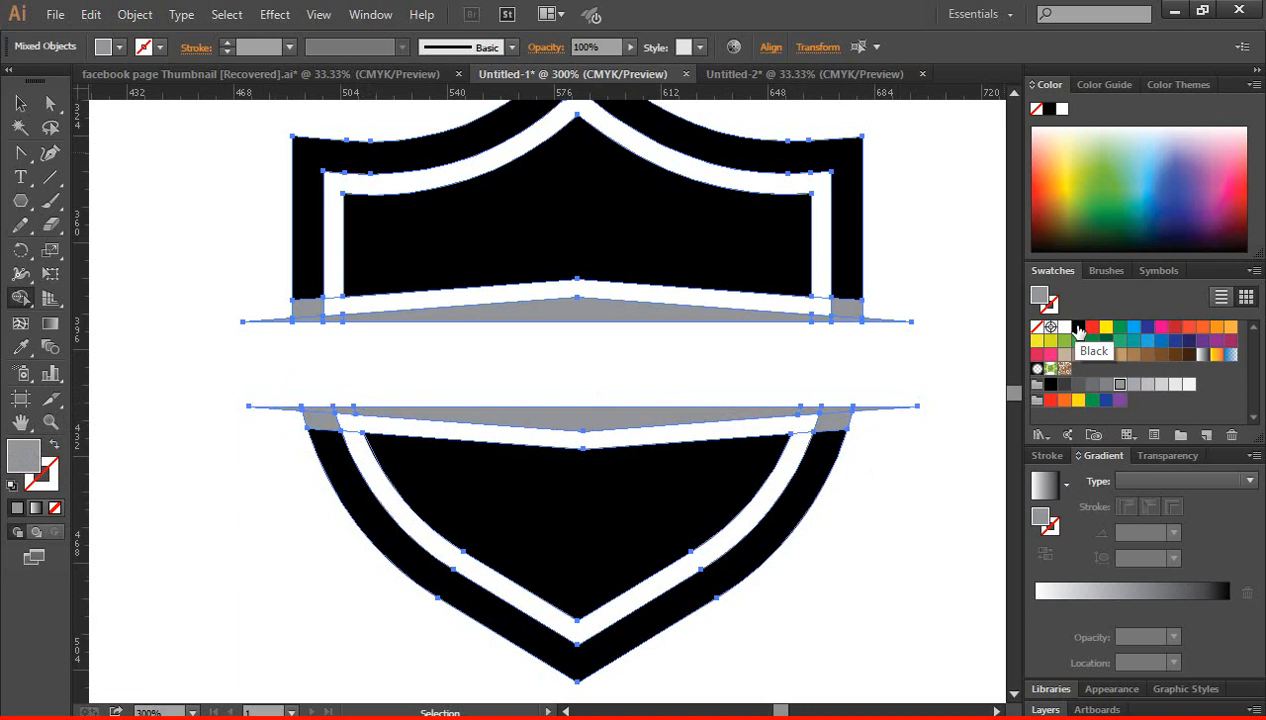
- Set the fill to black and merge the upper triangle's center and right end into the upper shield's outer border with Shape Builder
left_click(1078, 328)
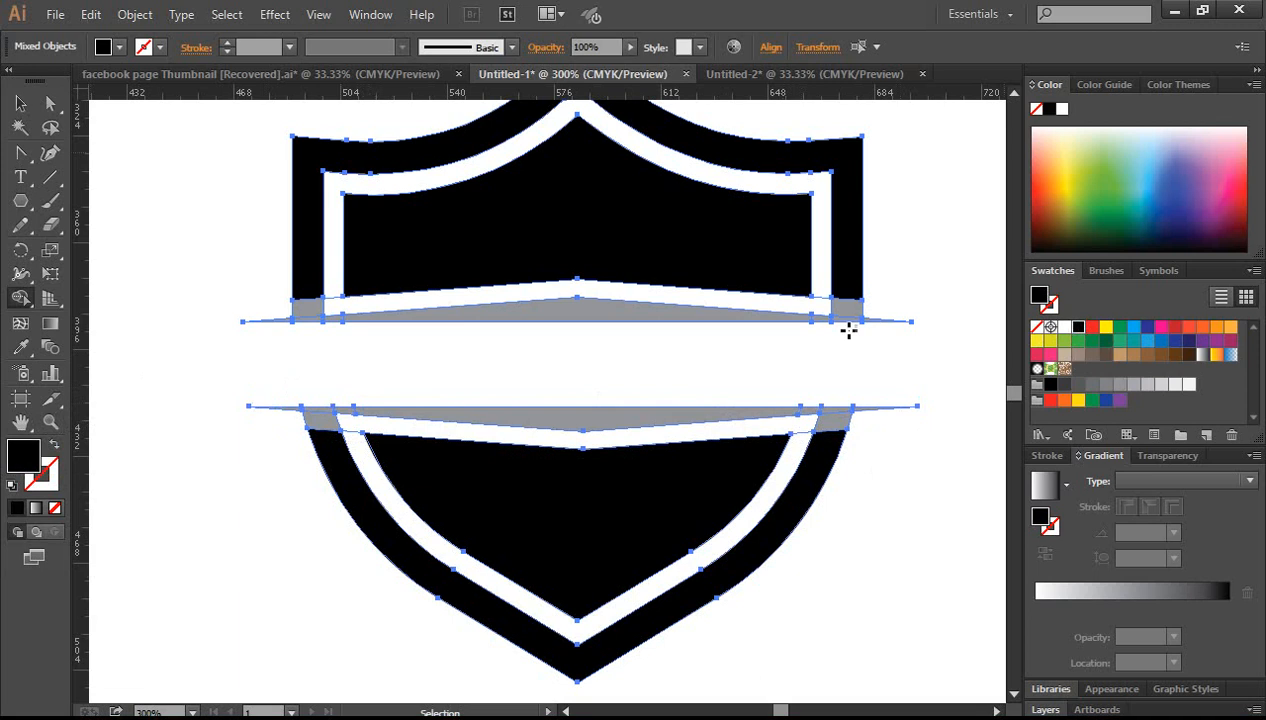
left_click(611, 312)
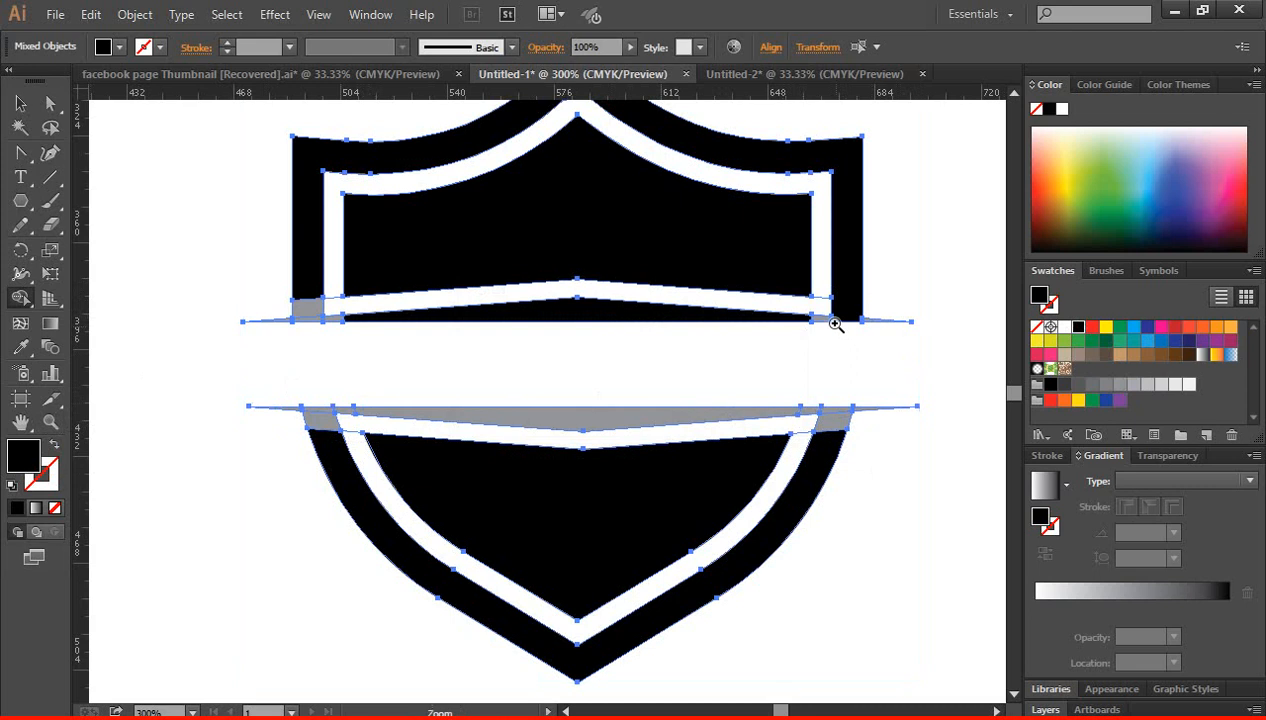
left_click(834, 325, "ctrl")
left_click(540, 402, "ctrl")
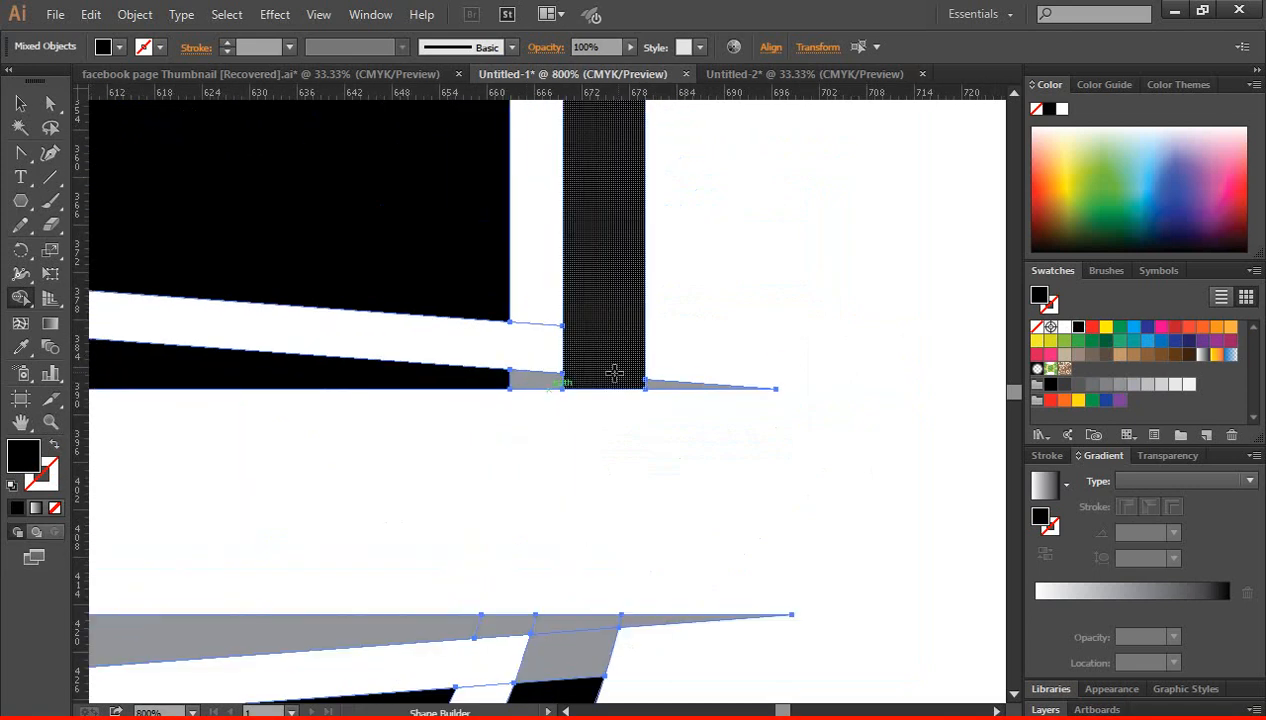
mouse_move(489, 379)
left_mouse_down()
mouse_move(605, 395)
mouse_move(624, 379)
mouse_move(749, 384)
left_mouse_up()
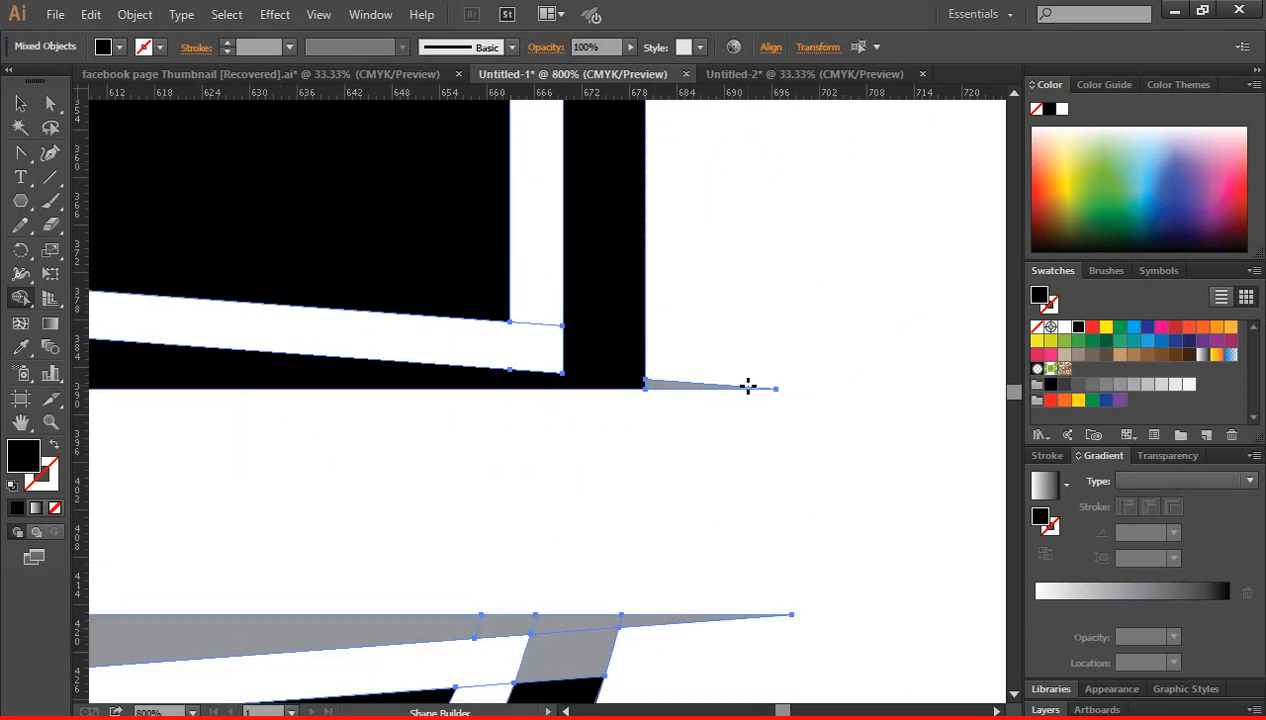
left_click_drag(658, 383, 668, 385)
- Merge the upper triangle's left end pieces and tip into the black outer border of the upper shield half
left_click_drag(441, 397, 842, 427)
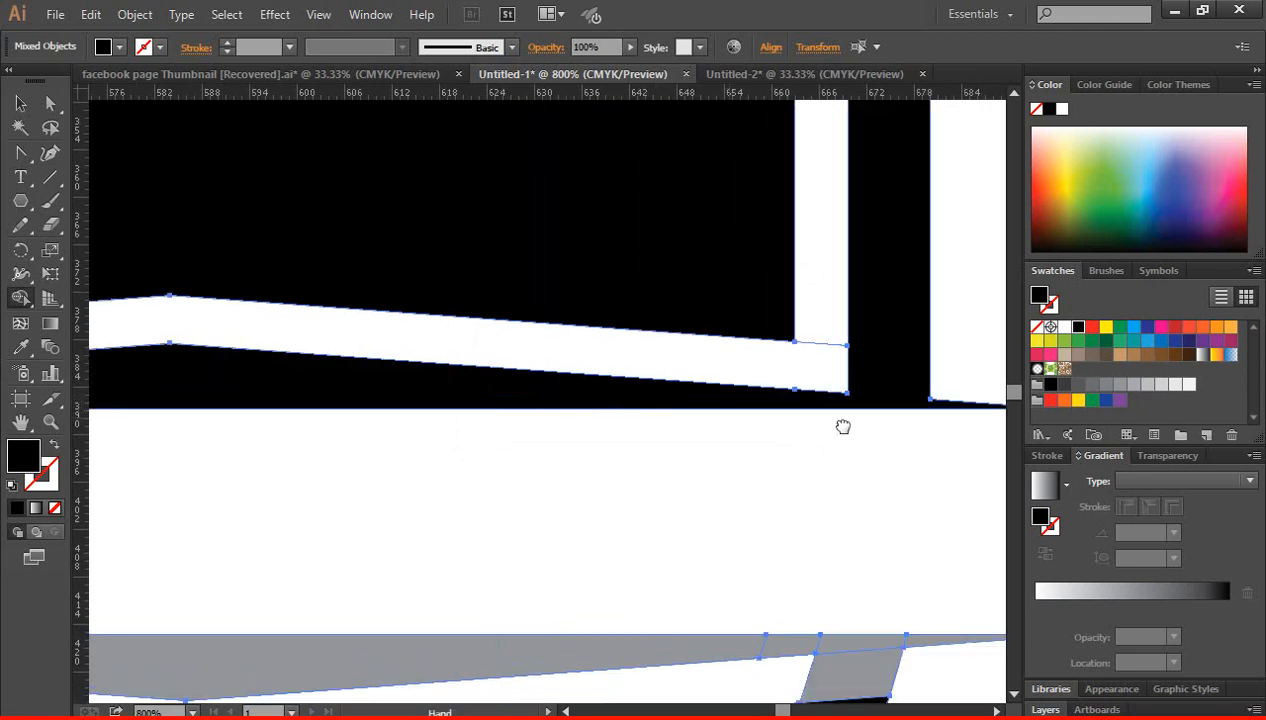
left_click_drag(510, 414, 924, 407)
left_click_drag(340, 392, 863, 383)
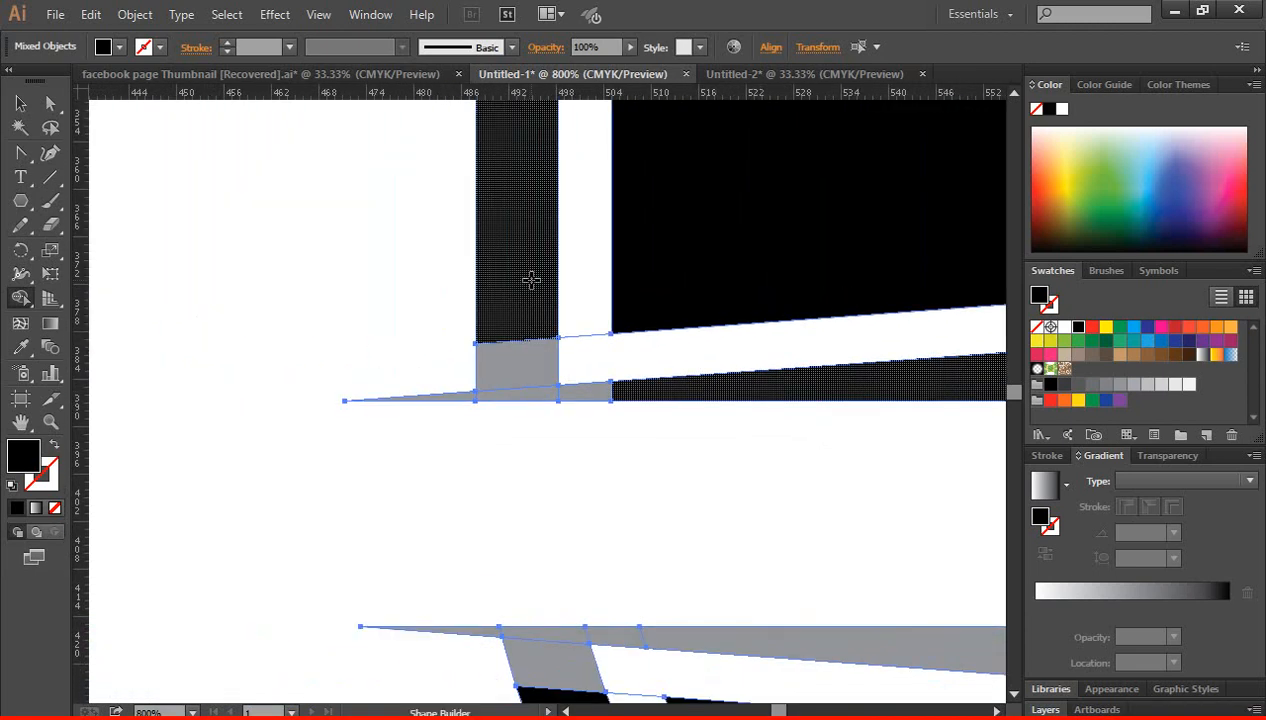
mouse_move(529, 283)
left_mouse_down()
mouse_move(530, 396)
mouse_move(633, 393)
left_mouse_up()
left_click_drag(489, 387, 466, 404)
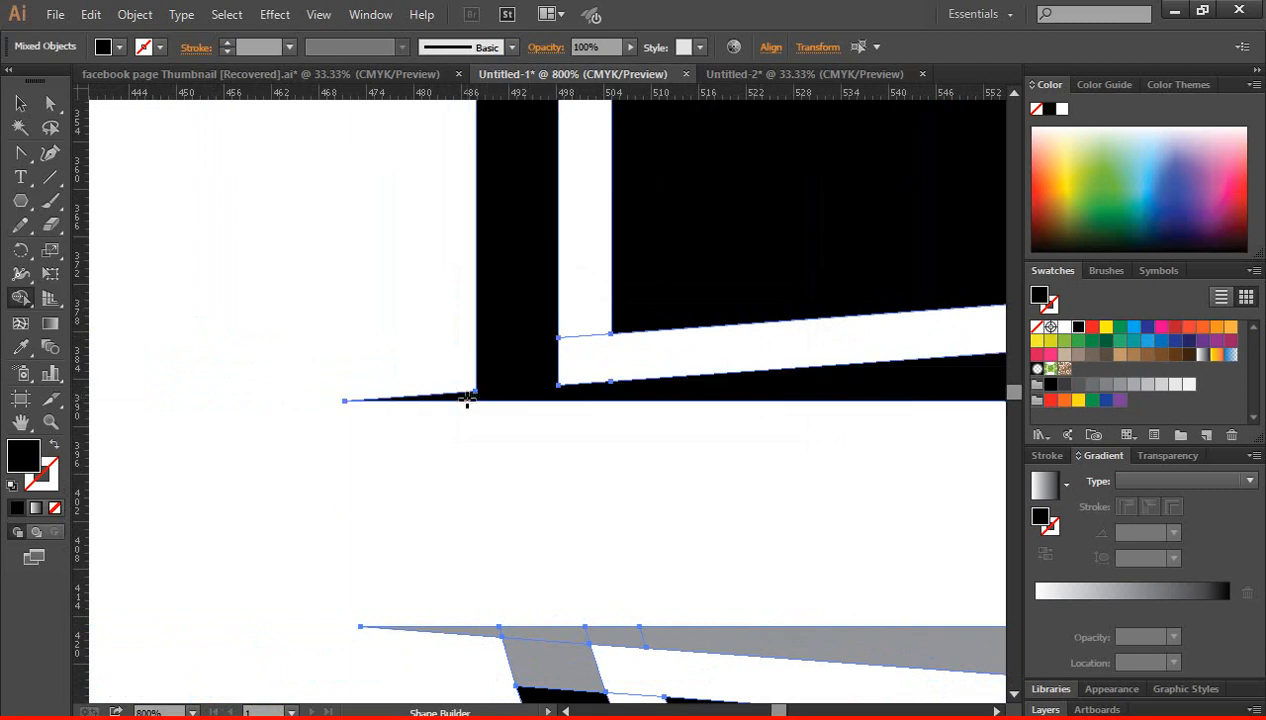
- Merge the lower shield border's left corner, then the lower triangle's center, right end and tip, into solid black shapes with Shape Builder
key("ctrl+minus")
key("ctrl+minus")
key("ctrl+minus")
key("ctrl+minus")
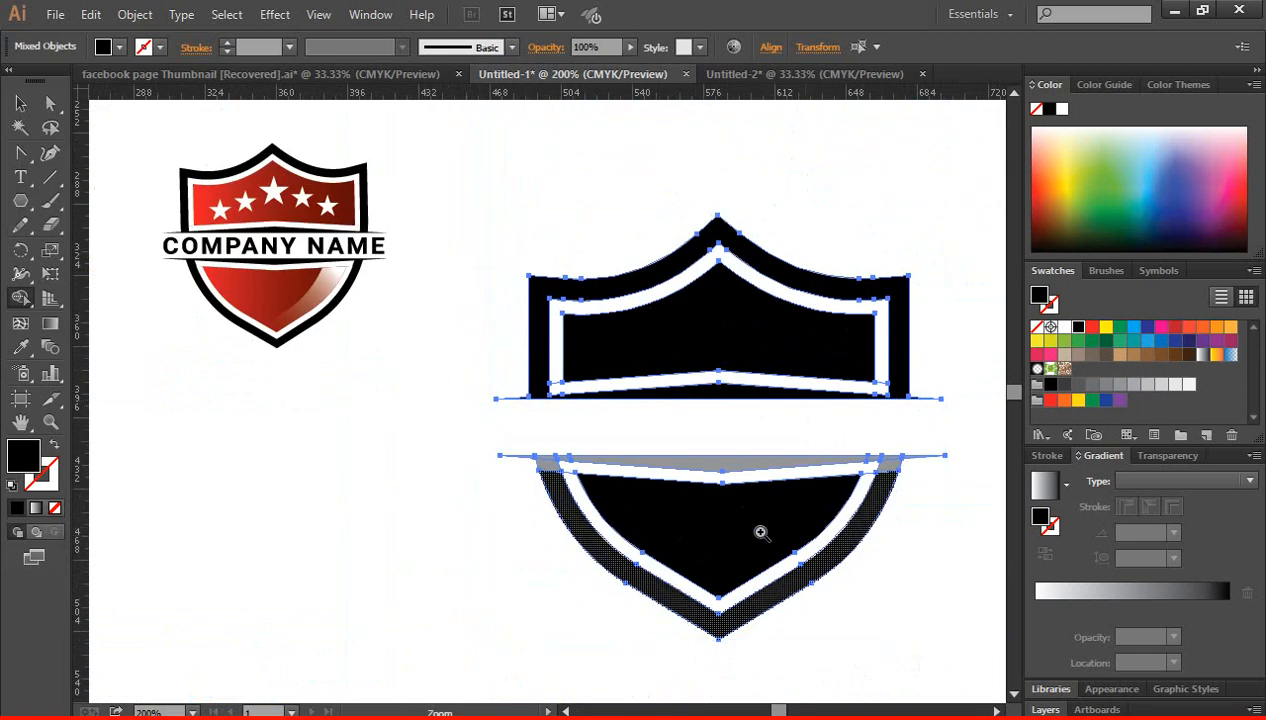
key("ctrl+plus")
left_click_drag(307, 356, 297, 318)
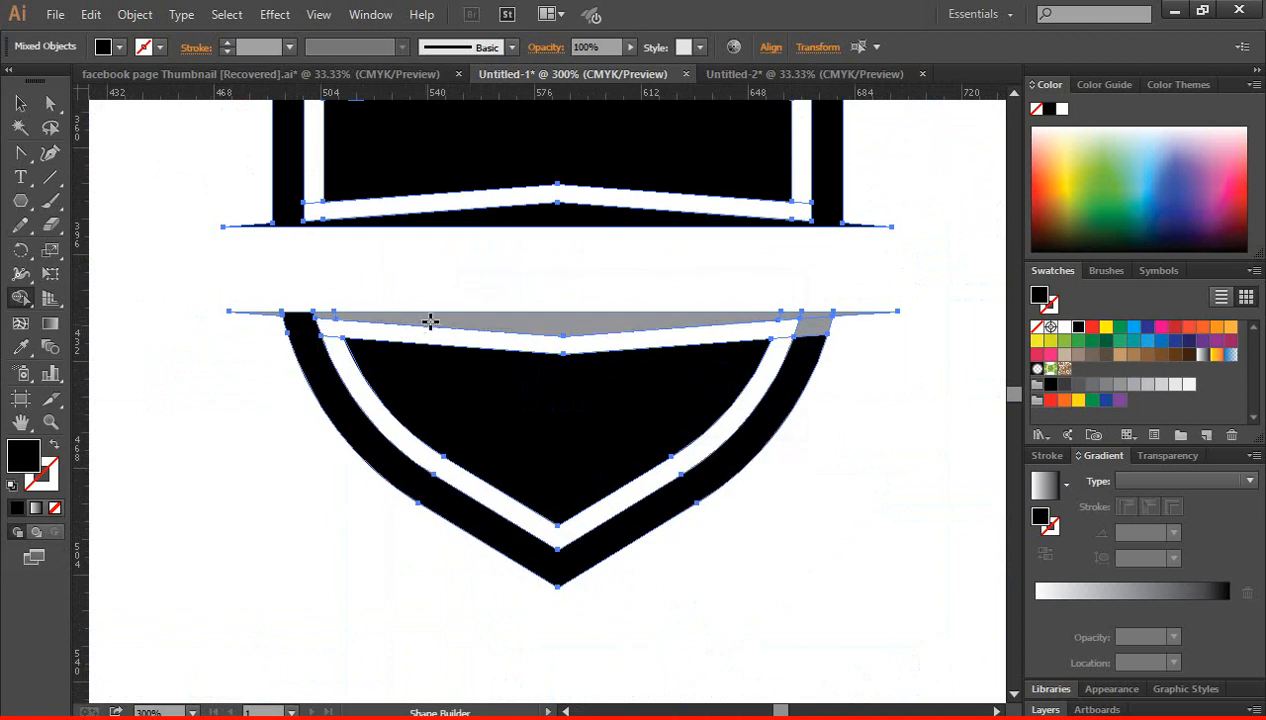
left_click(791, 336, "ctrl")
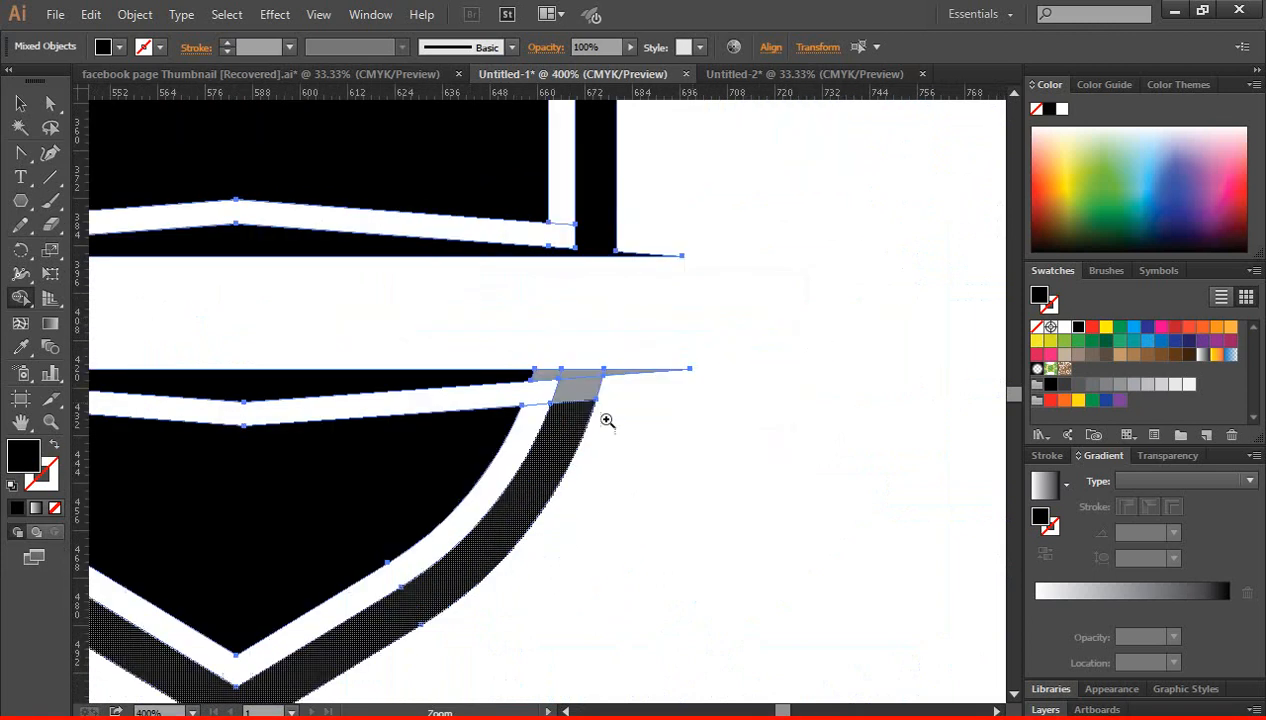
left_click(561, 405, "ctrl")
mouse_move(545, 361)
left_mouse_down()
mouse_move(721, 362)
mouse_move(644, 380)
left_mouse_up()
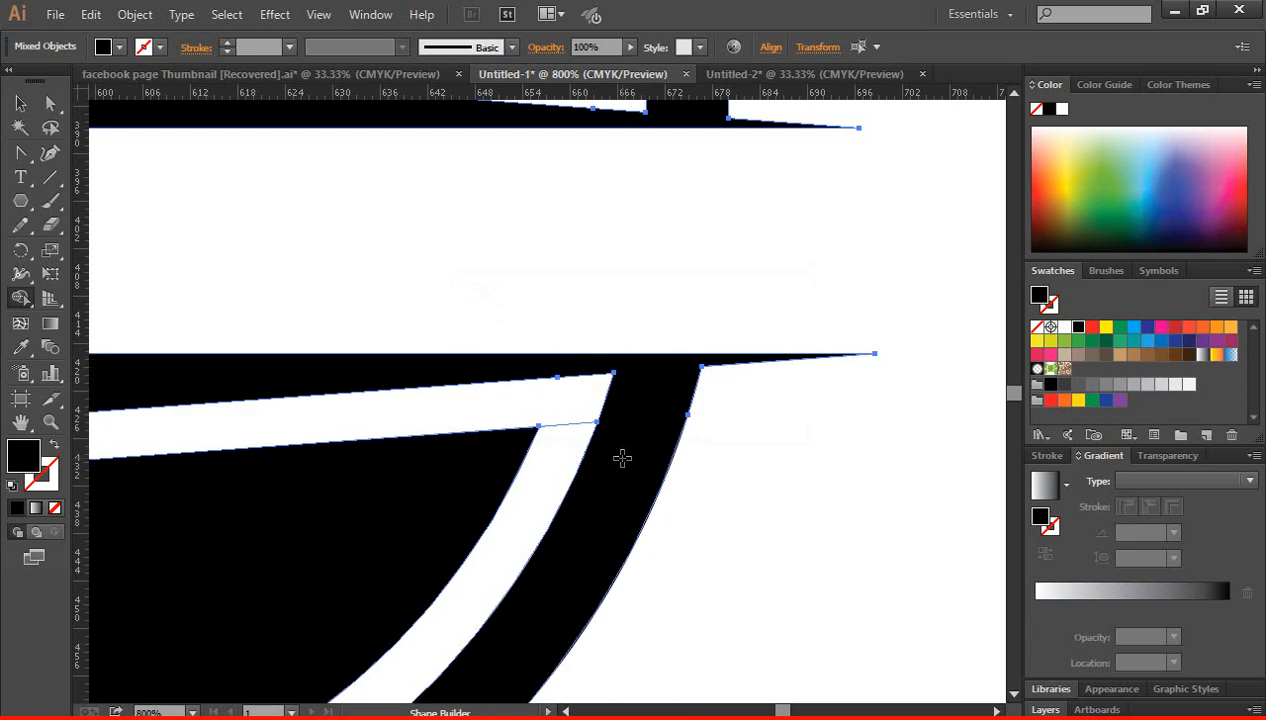
- Merge the remaining gray pieces at the lower triangle's left end and tip into the lower shield's black border
key("ctrl+minus")
key("ctrl+minus")
key("ctrl+minus")
key("ctrl+minus")
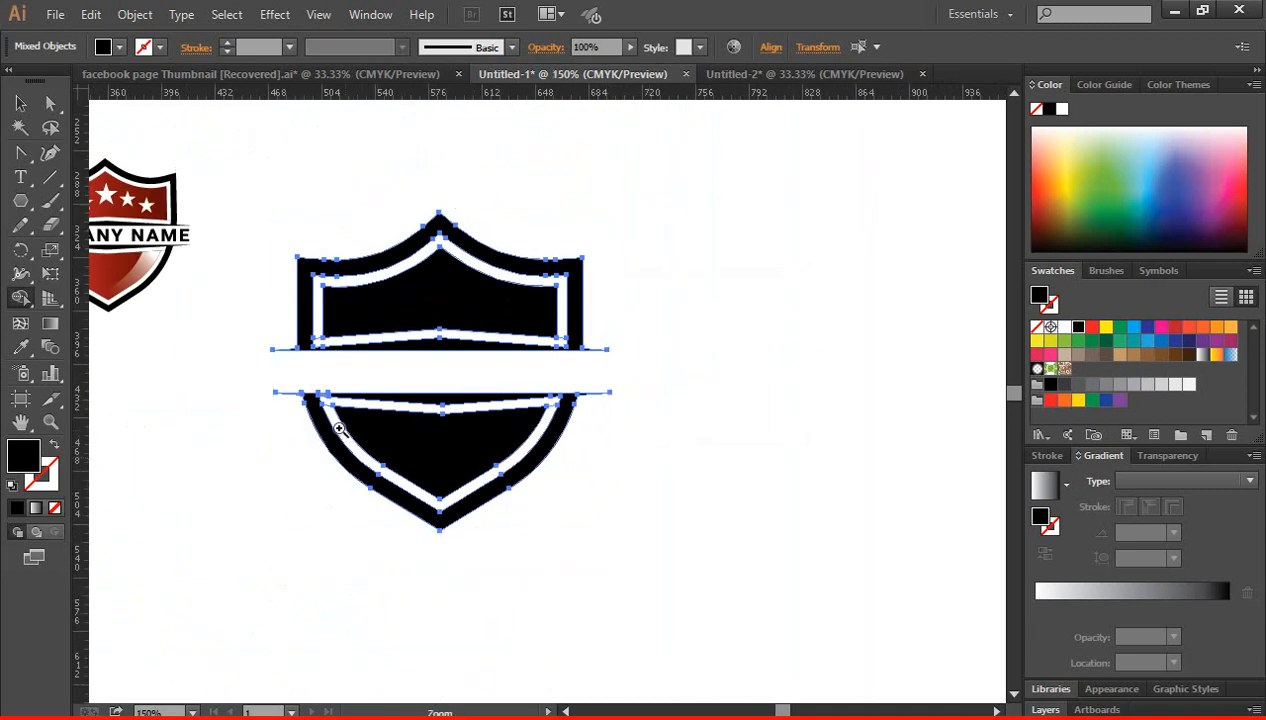
left_click(338, 426, "ctrl")
left_click(531, 394, "ctrl")
left_click(554, 390, "ctrl")
left_click(554, 390, "ctrl")
left_click(549, 388, "ctrl")
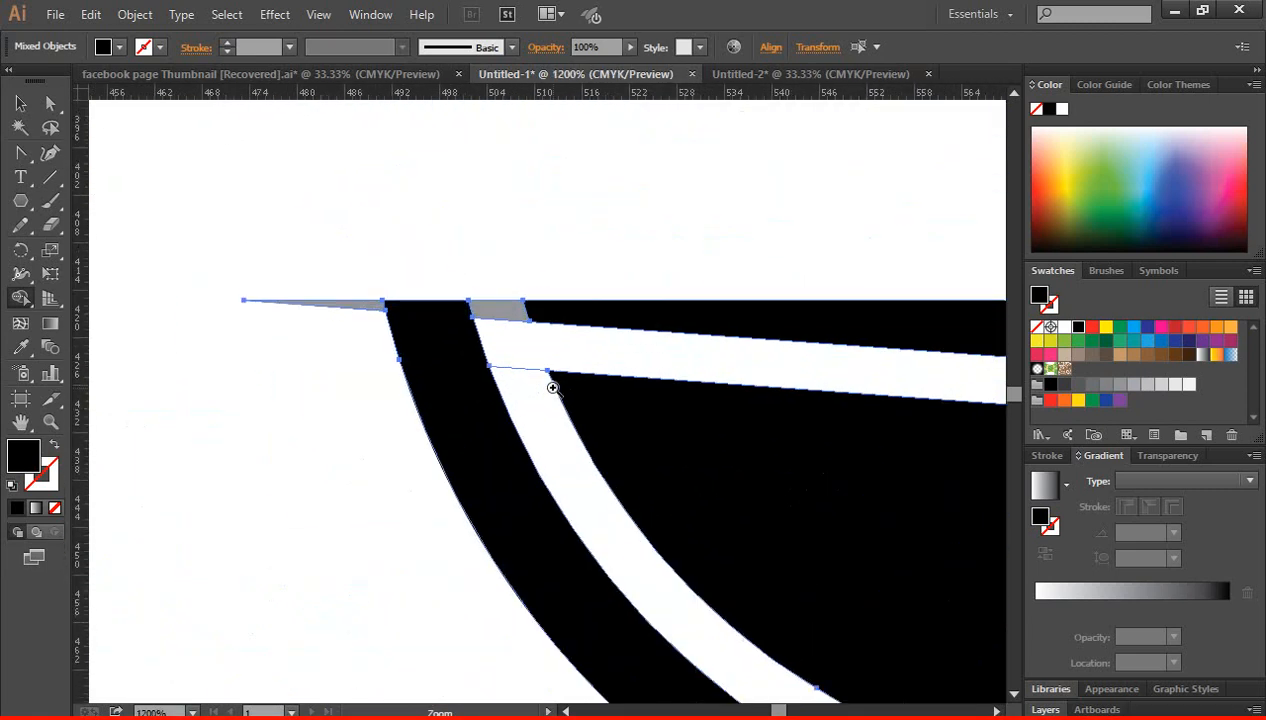
left_click(553, 389, "ctrl")
mouse_move(533, 281)
left_mouse_down()
mouse_move(345, 286)
mouse_move(280, 272)
left_mouse_up()
- Ungroup the merged shield artwork so its inner panels and borders can be selected separately
key("ctrl+minus")
key("ctrl+minus")
key("ctrl+minus")
key("ctrl+minus")
key("ctrl+minus")
key("ctrl+minus")
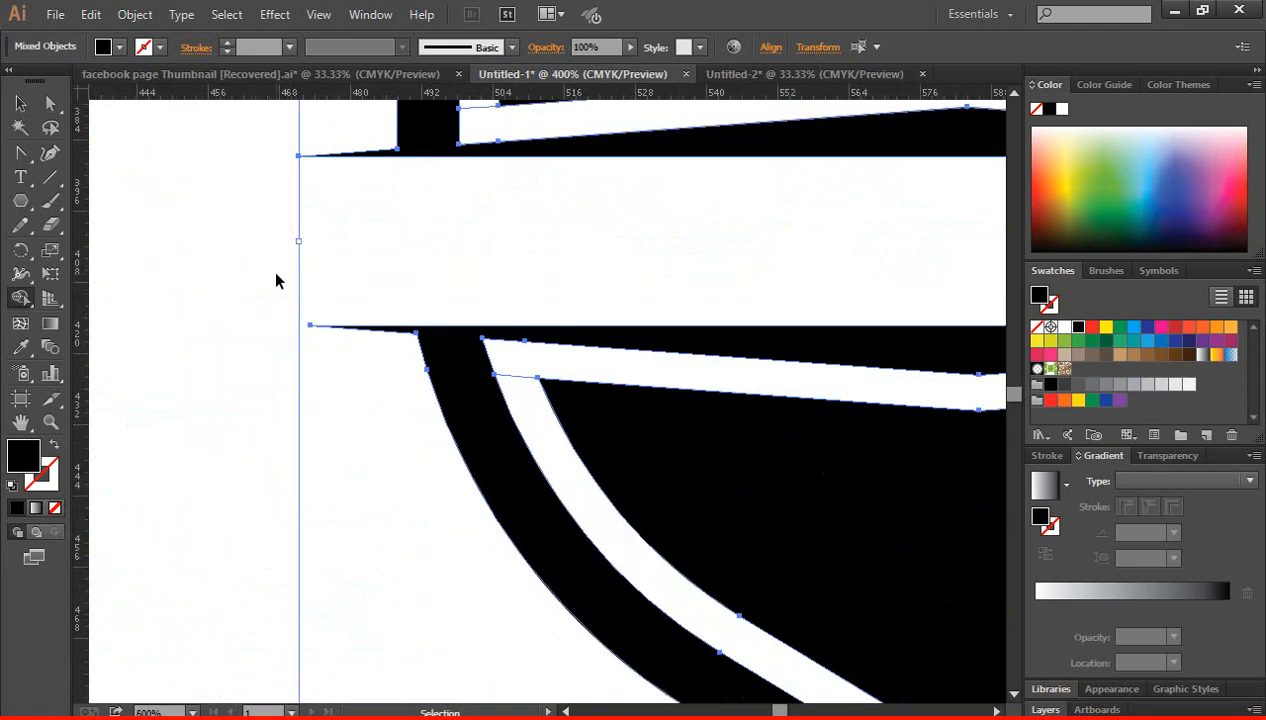
left_click(20, 103)
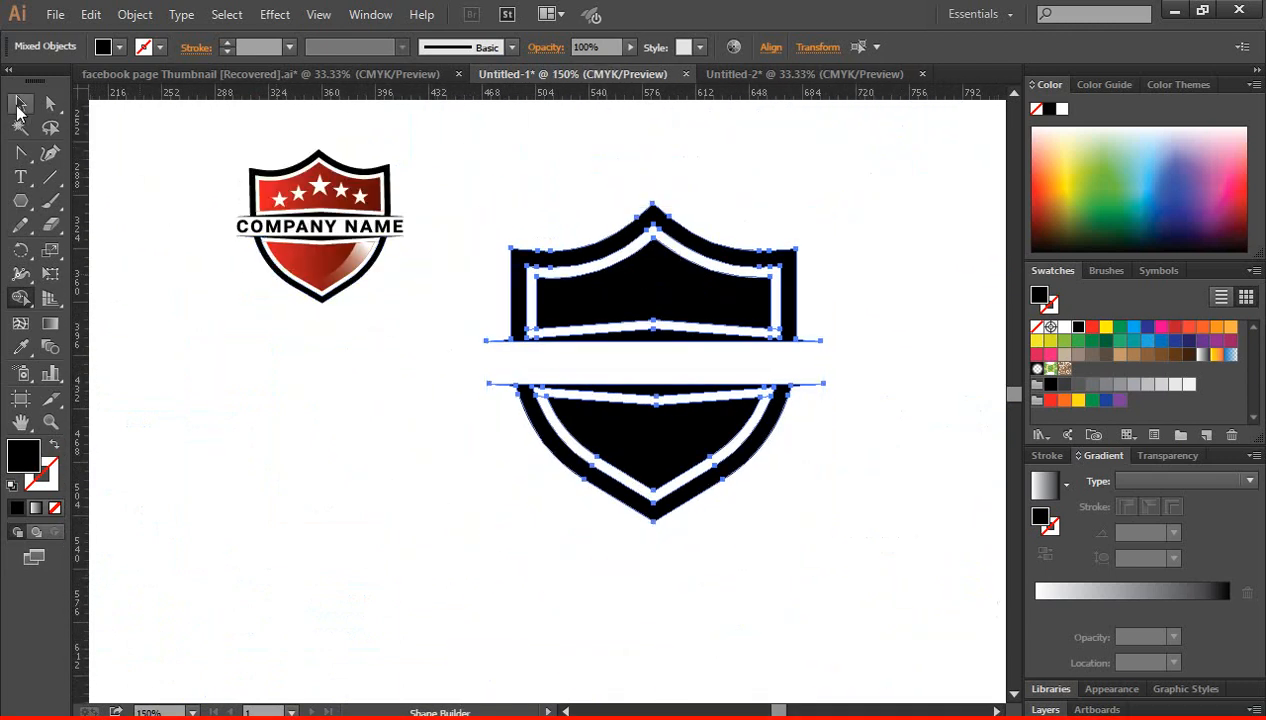
left_click(391, 518)
left_click(644, 282)
right_click(628, 279)
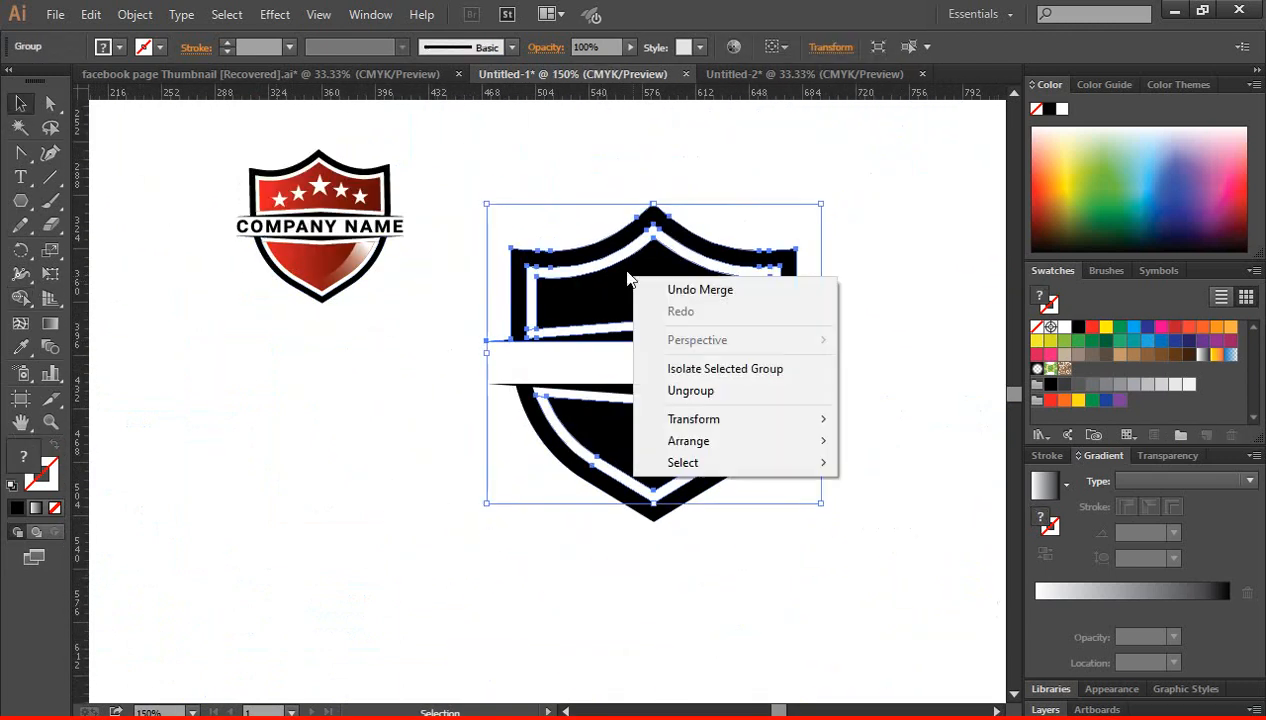
left_click(714, 393)
left_click(926, 409)
- Apply a linear gradient fill to the upper and lower inner panels of the shield
left_click(660, 285)
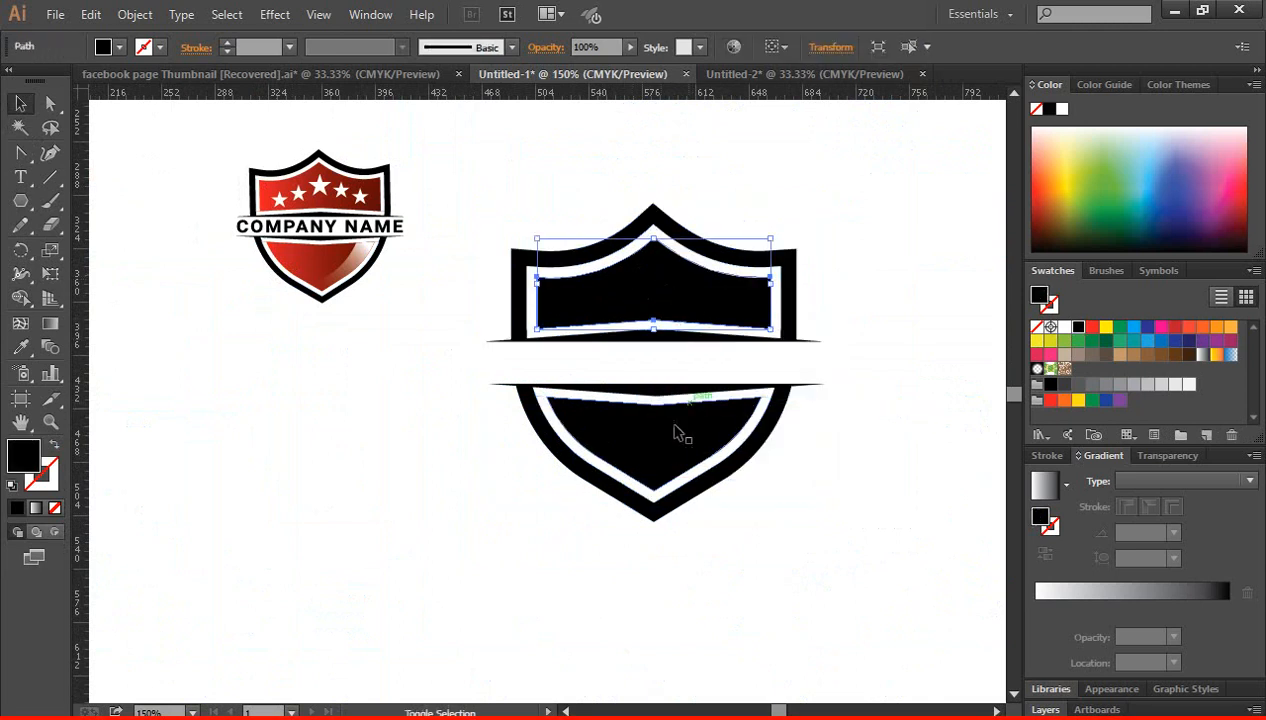
left_click(662, 445, "shift")
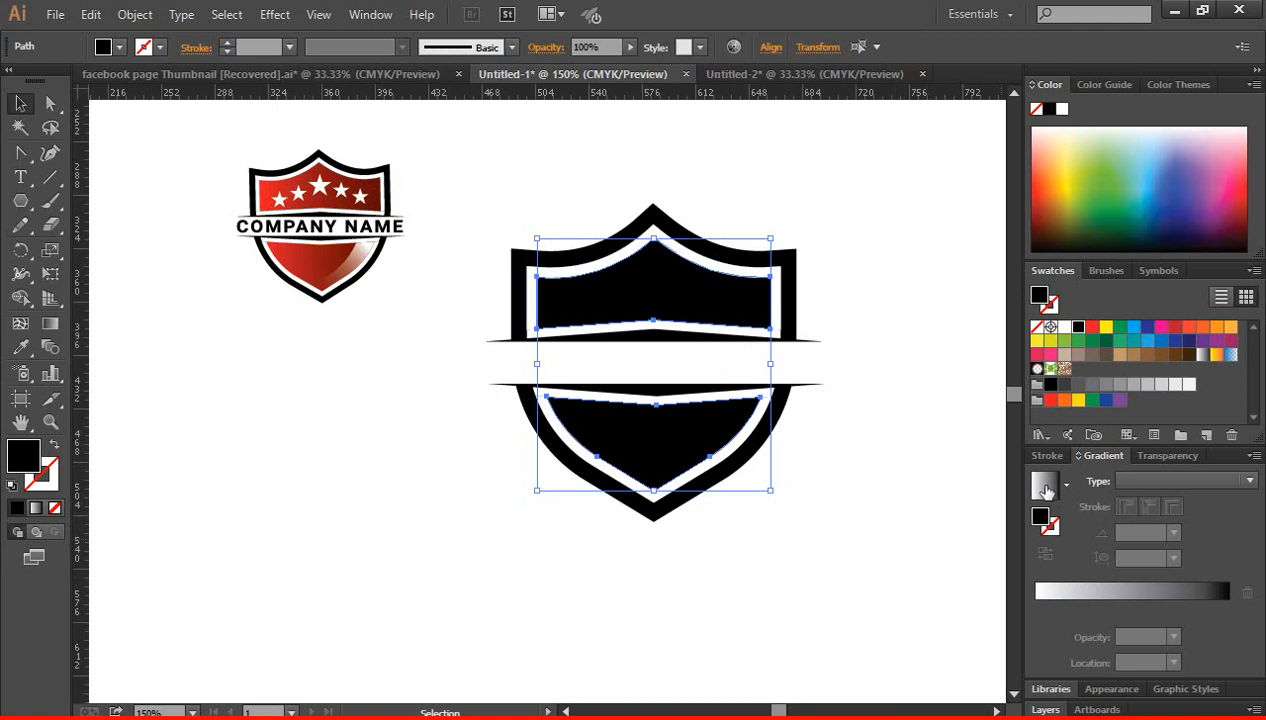
left_click(1045, 488)
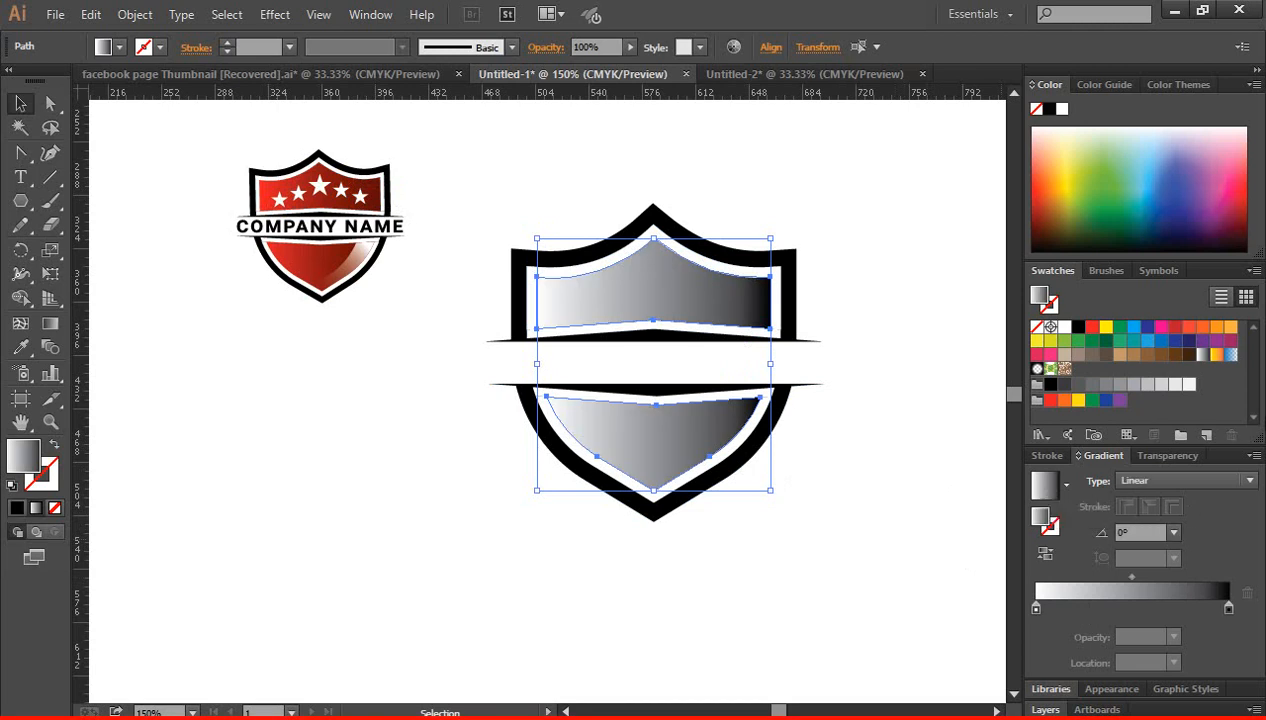
- Replace the gradient's white and black stops with red stops at 0% and 100%
left_click_drag(1092, 333, 1045, 660)
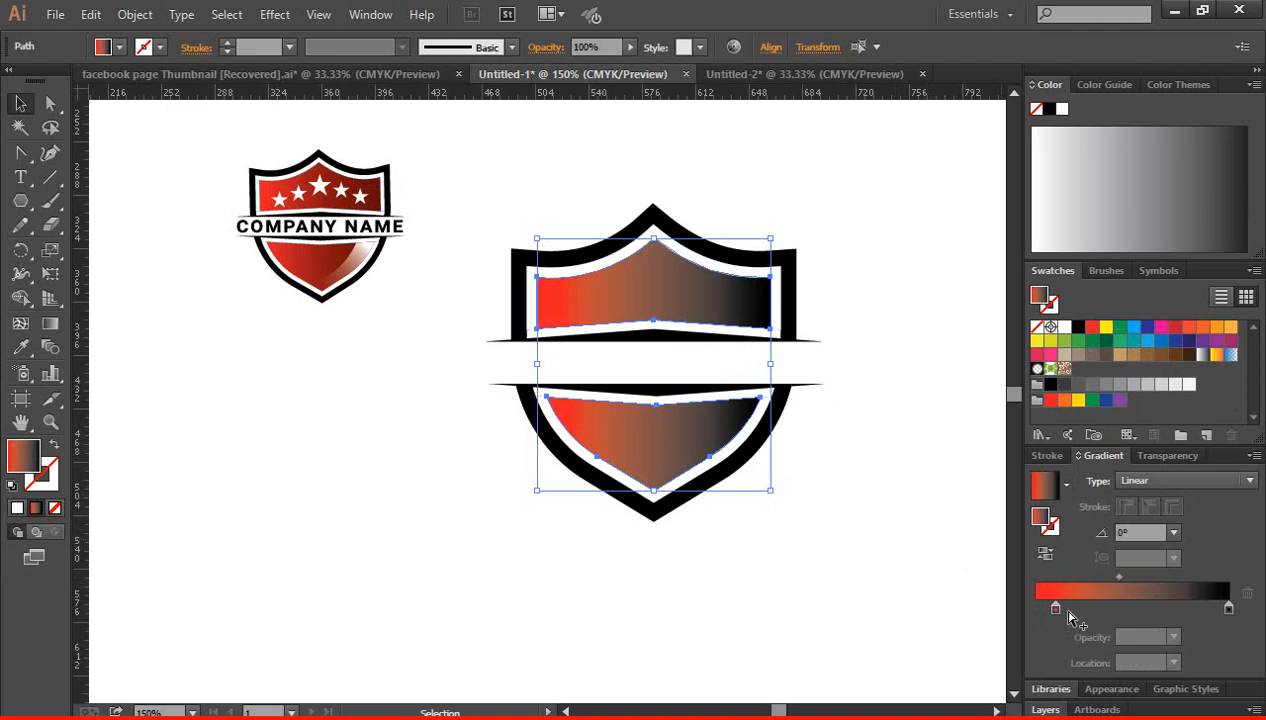
left_click_drag(1056, 608, 1036, 608)
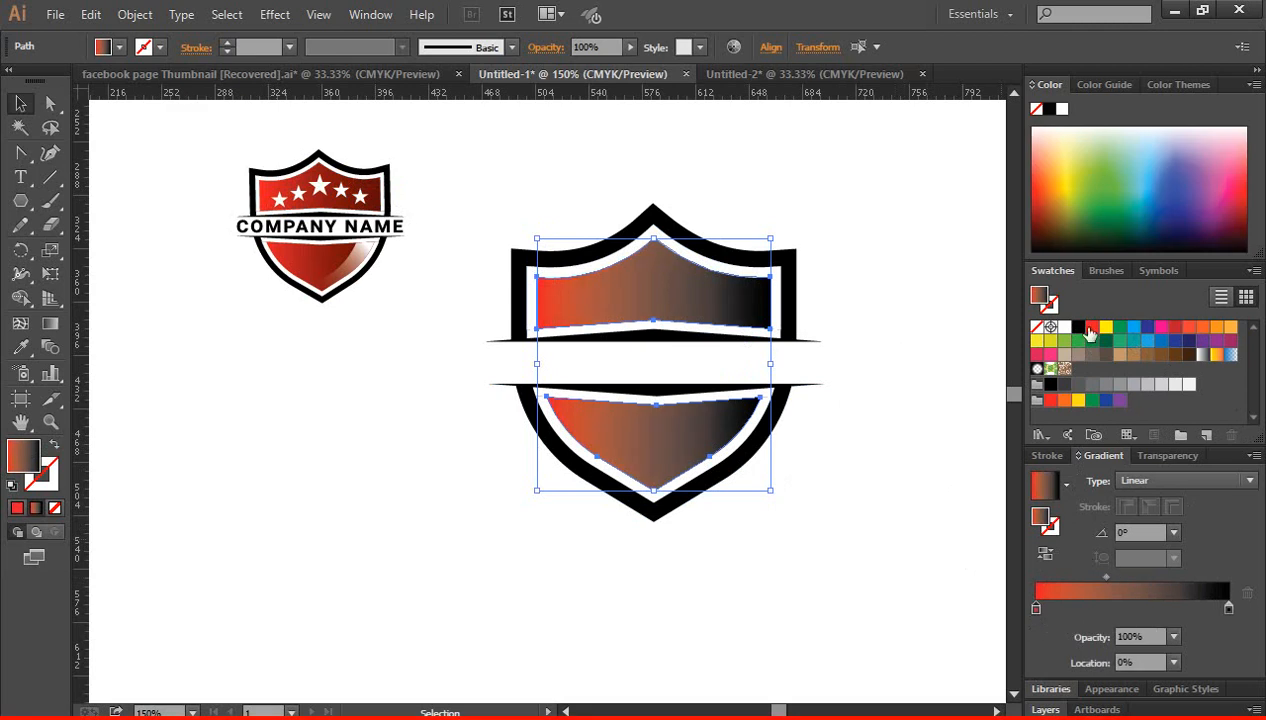
left_click_drag(1153, 576, 1157, 591)
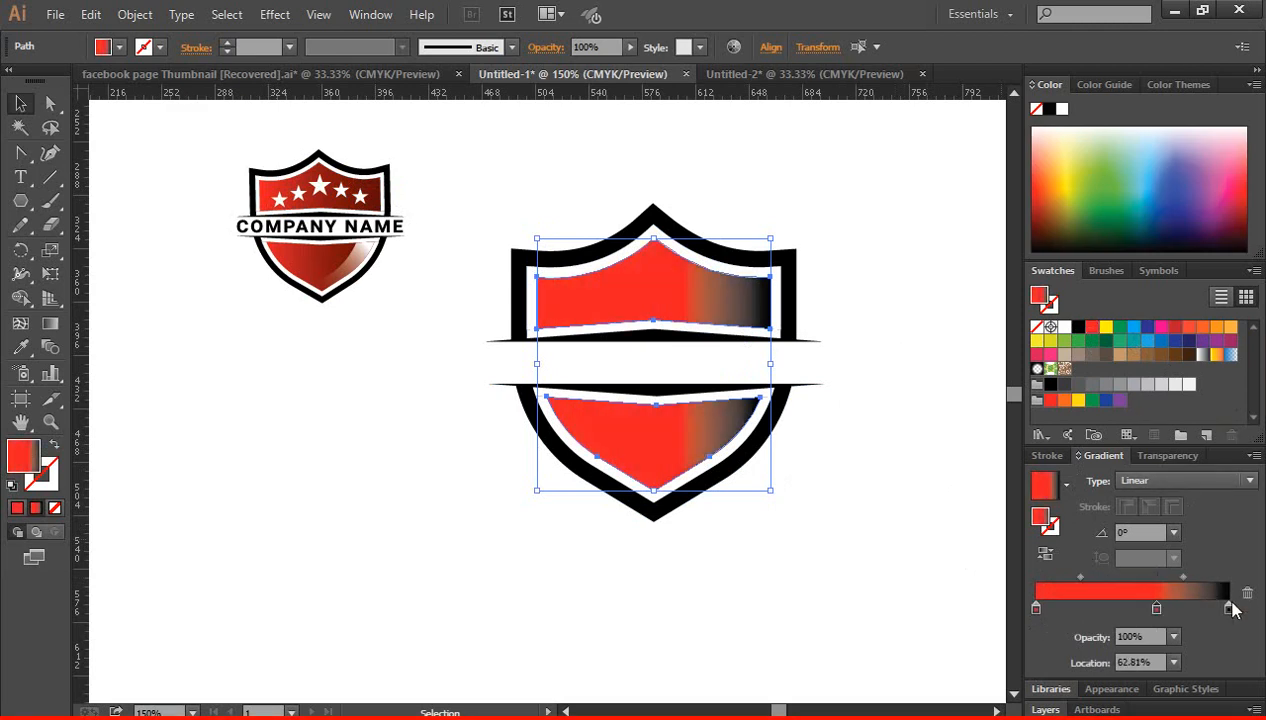
left_click_drag(1229, 608, 1202, 645)
left_click(1156, 609)
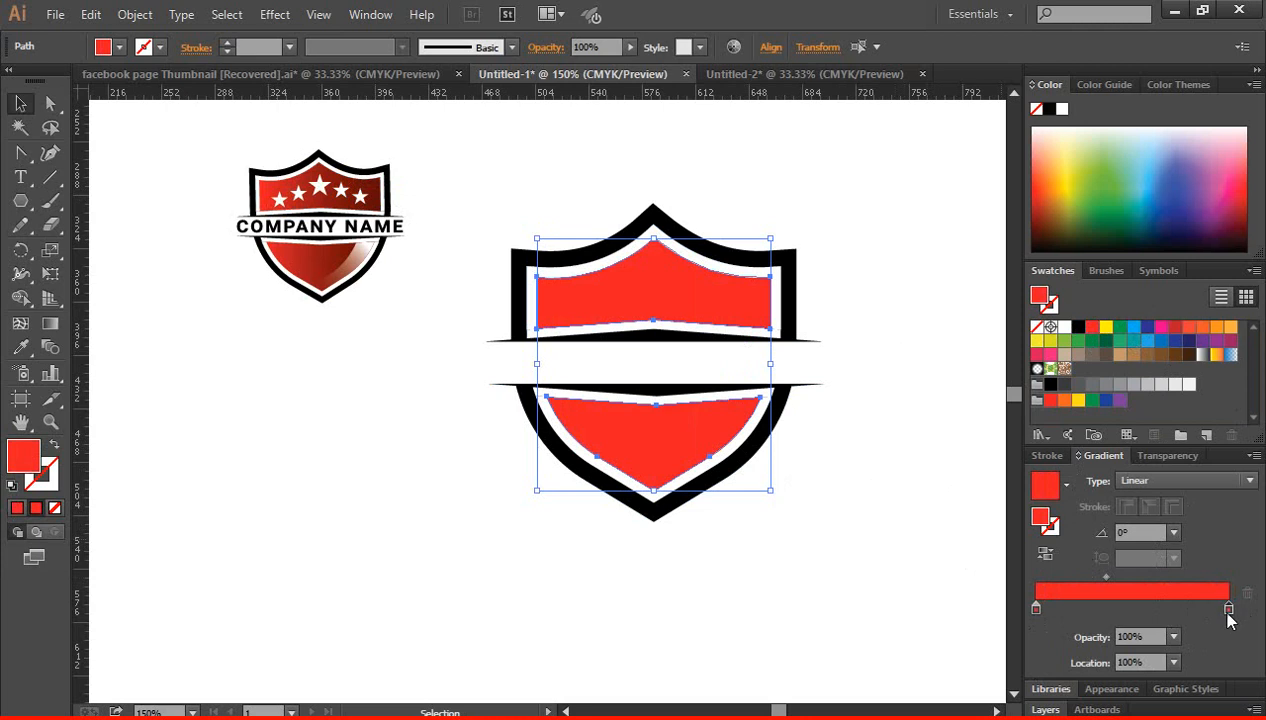
- Darken the gradient's end stop to deep red by setting its black (K) value to 85%
double_click(1229, 609)
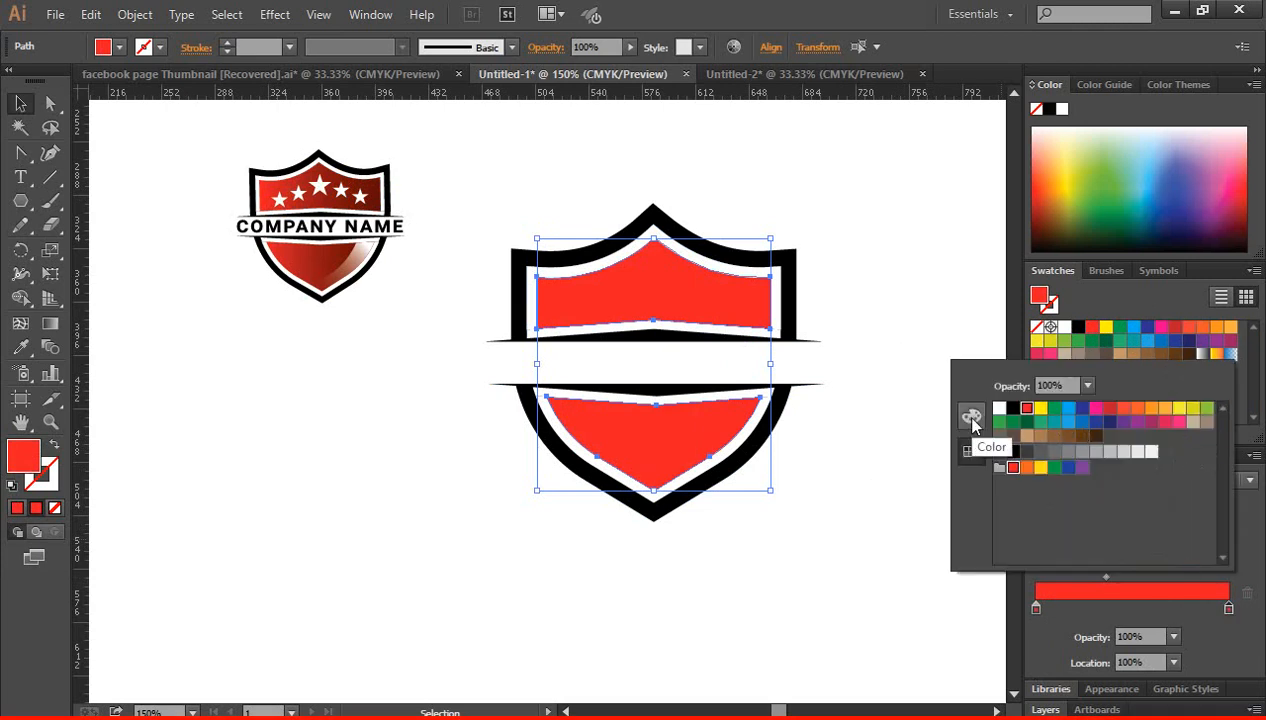
left_click(972, 418)
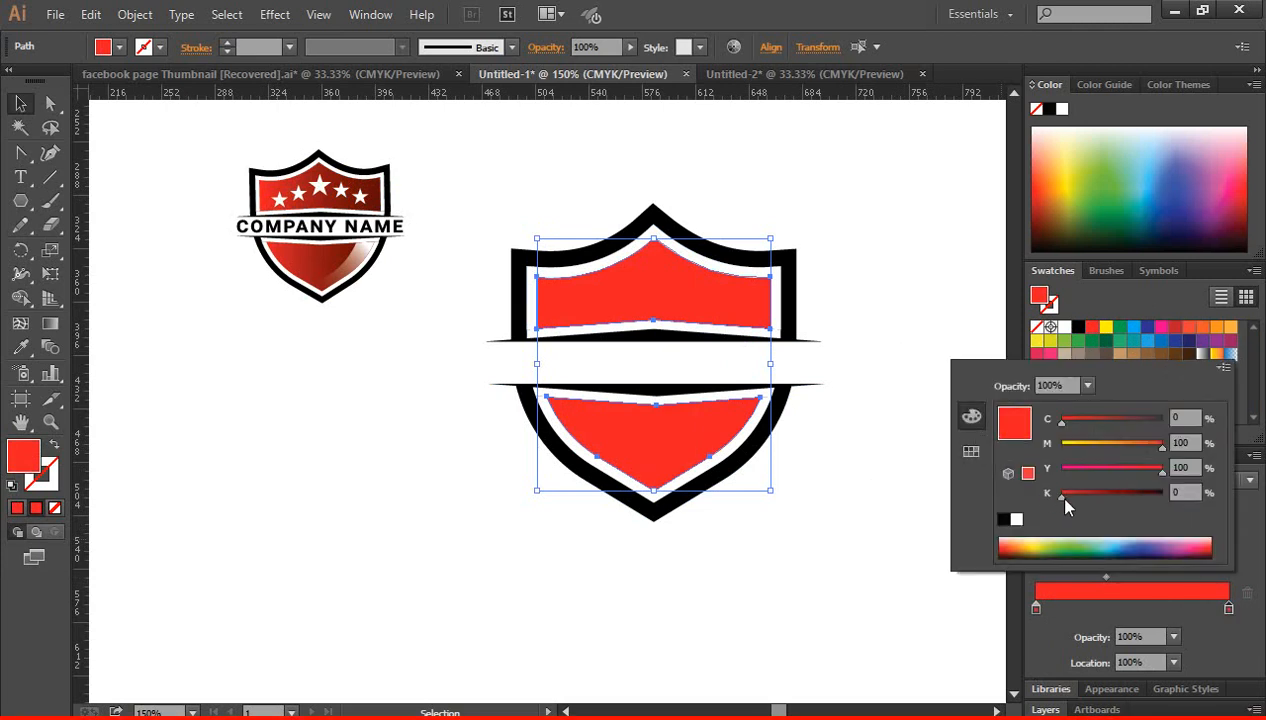
left_click_drag(1064, 500, 1148, 503)
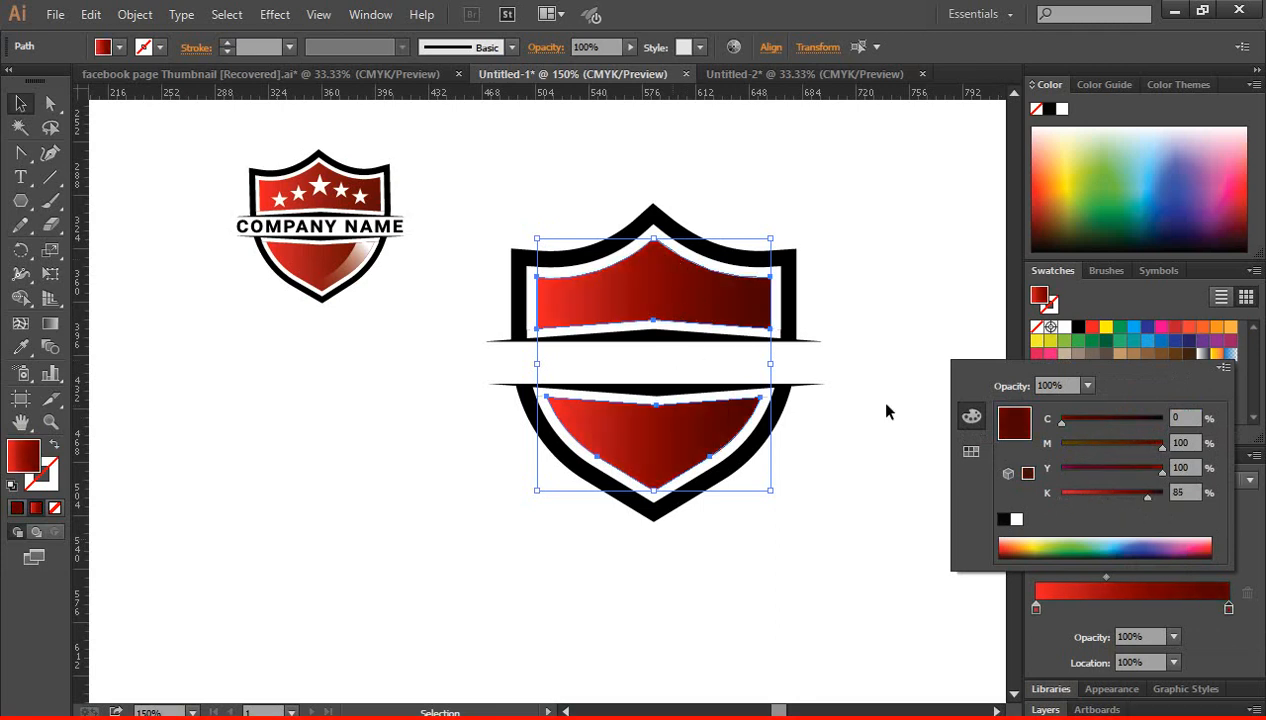
left_click(890, 432)
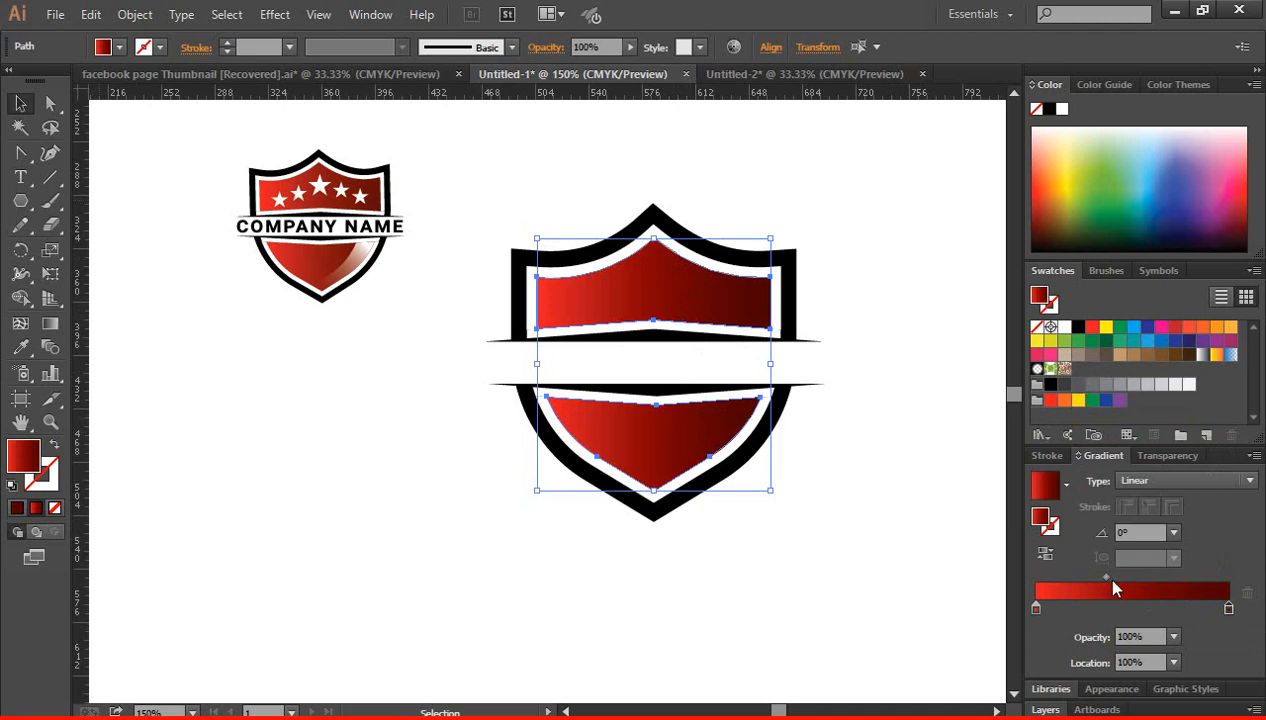
- Shift the midpoint of the panels' red gradient to a location of 31.41%
left_click_drag(1108, 585, 1098, 583)
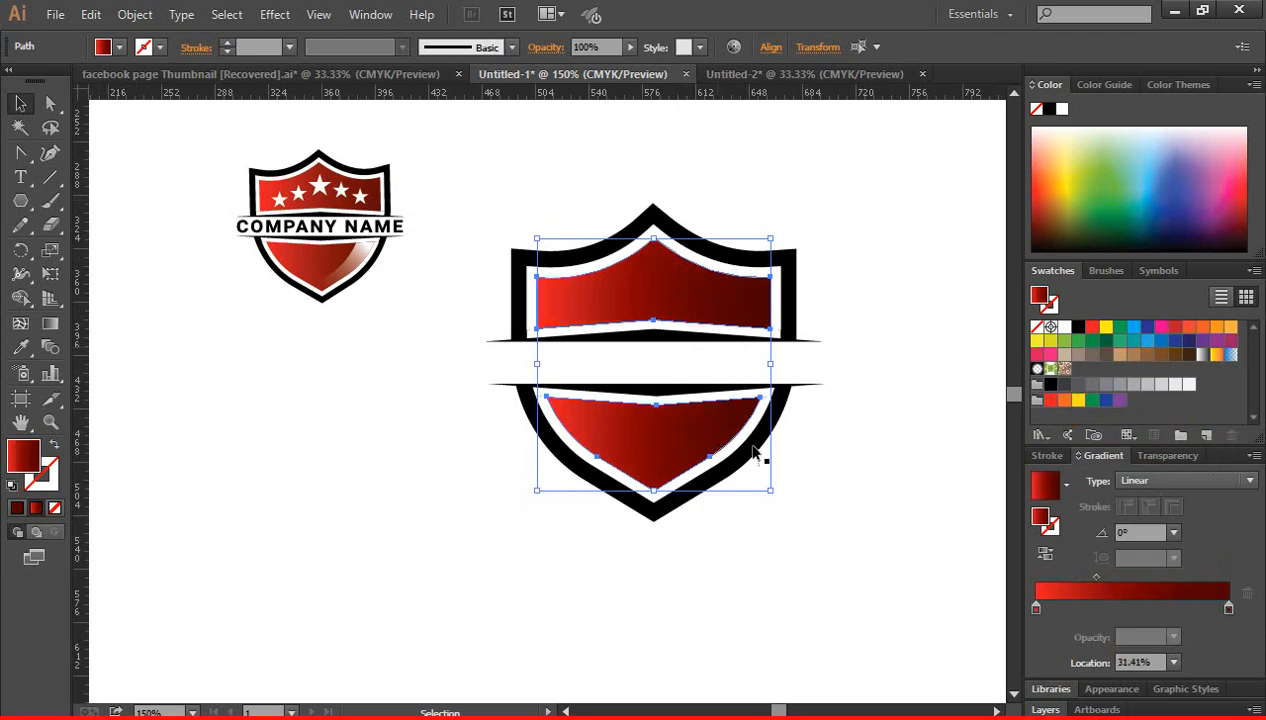
left_click(876, 483)
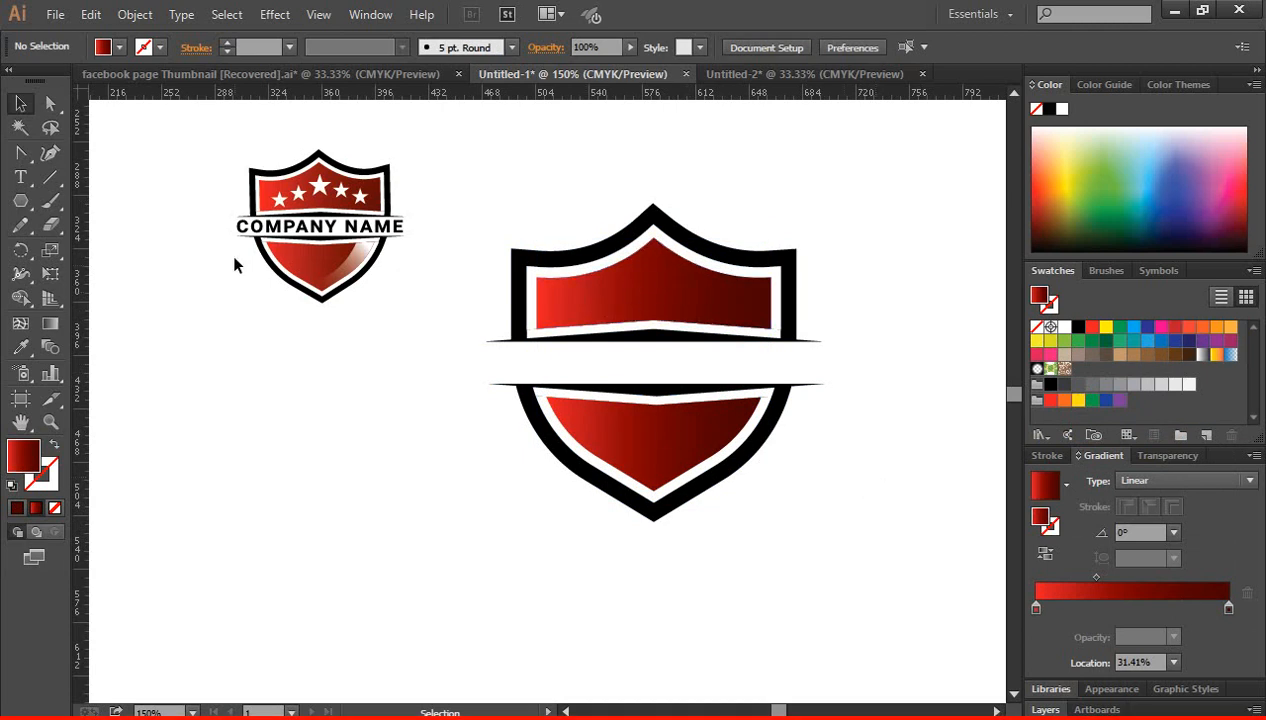
- Add the text COMPANY NAME in Roboto Bold, 12 pt, on the blank area beside the new shield
left_click(20, 177)
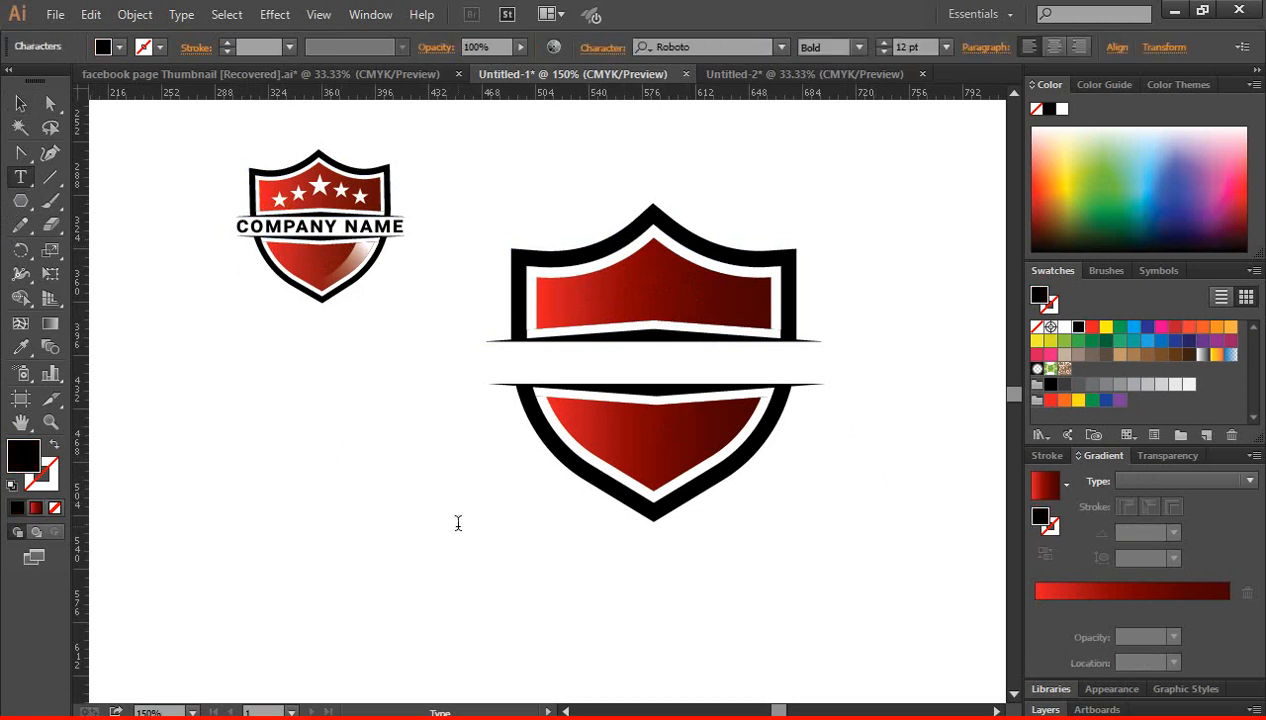
type("OMPANY NA")
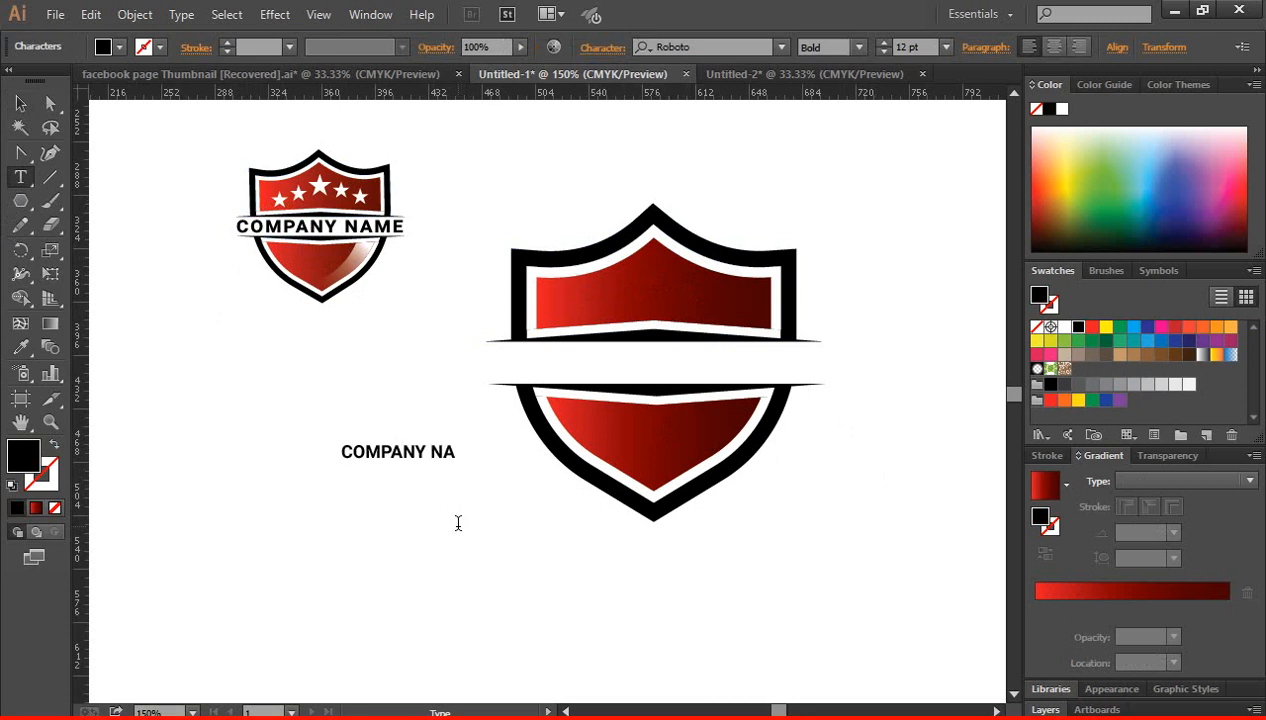
type(",E")
key("BackSpace")
key("BackSpace")
type("ME")
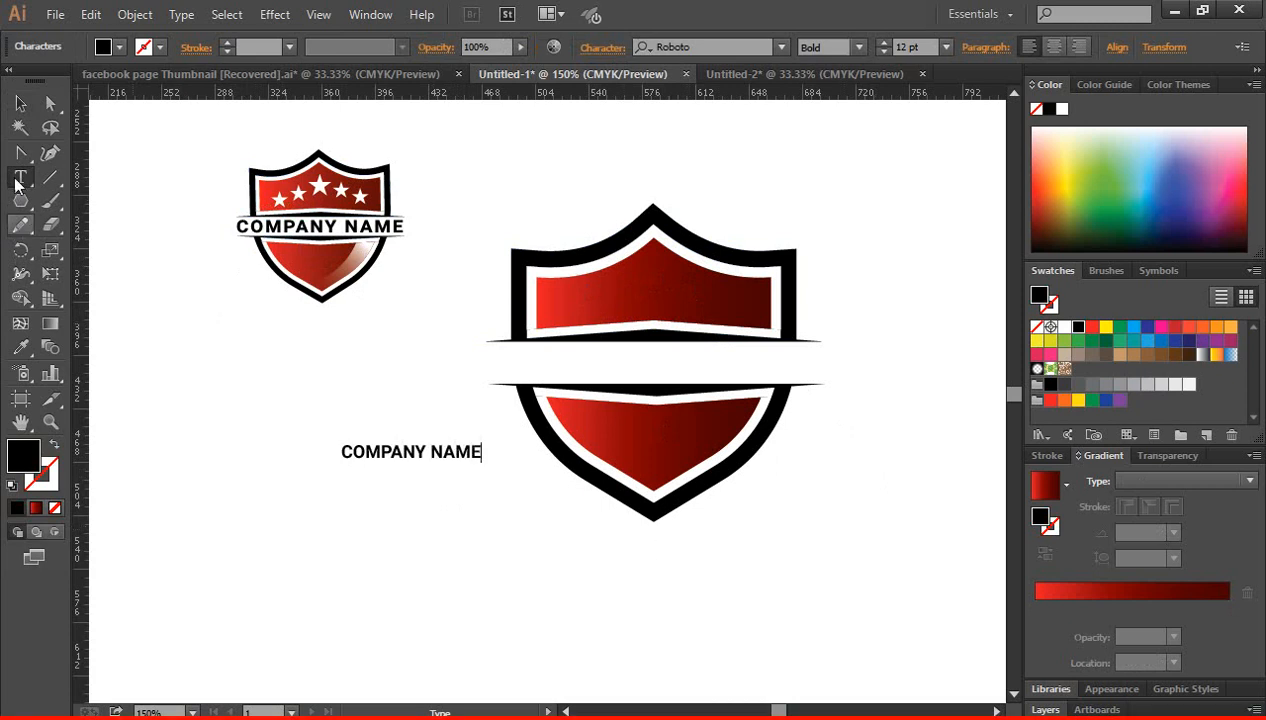
left_click(21, 107)
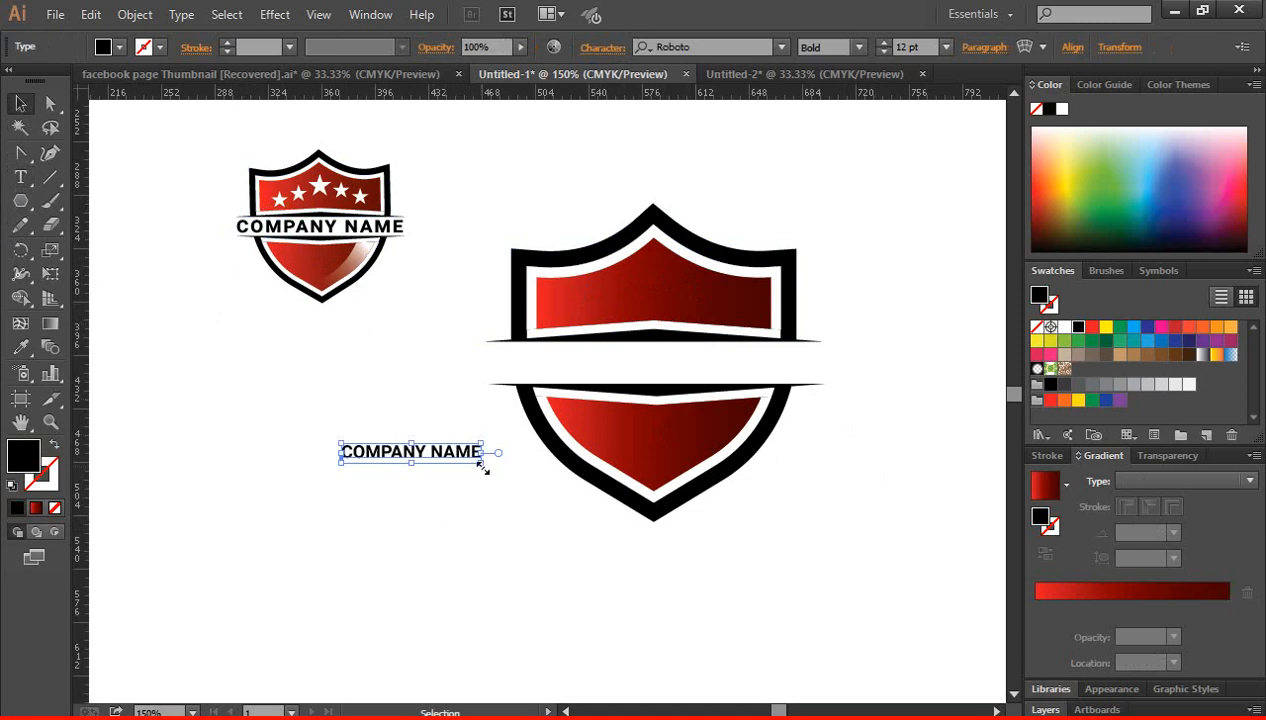
- Enlarge the name text to 25.78 pt in the shield's white band and widen its letter spacing to span the band
left_click_drag(483, 466, 692, 373)
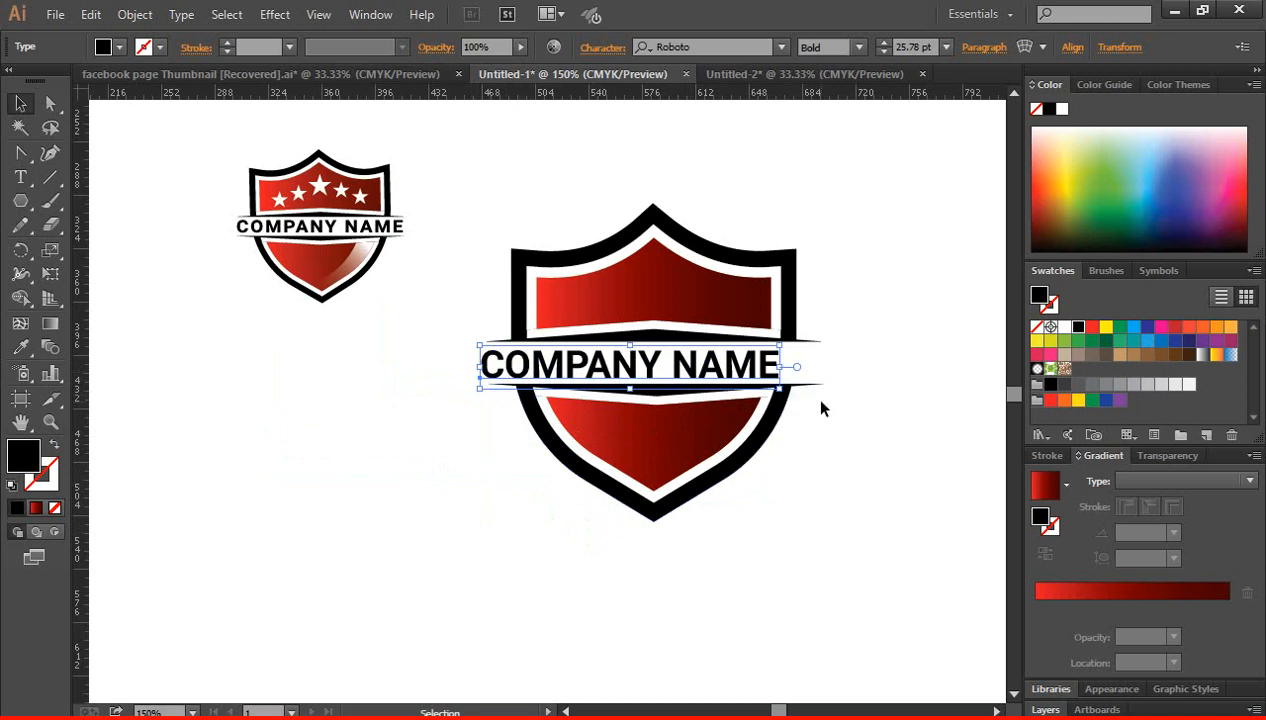
key("alt+Right")
key("alt+Right")
key("alt+Right")
key("alt+Right")
key("alt+Right")
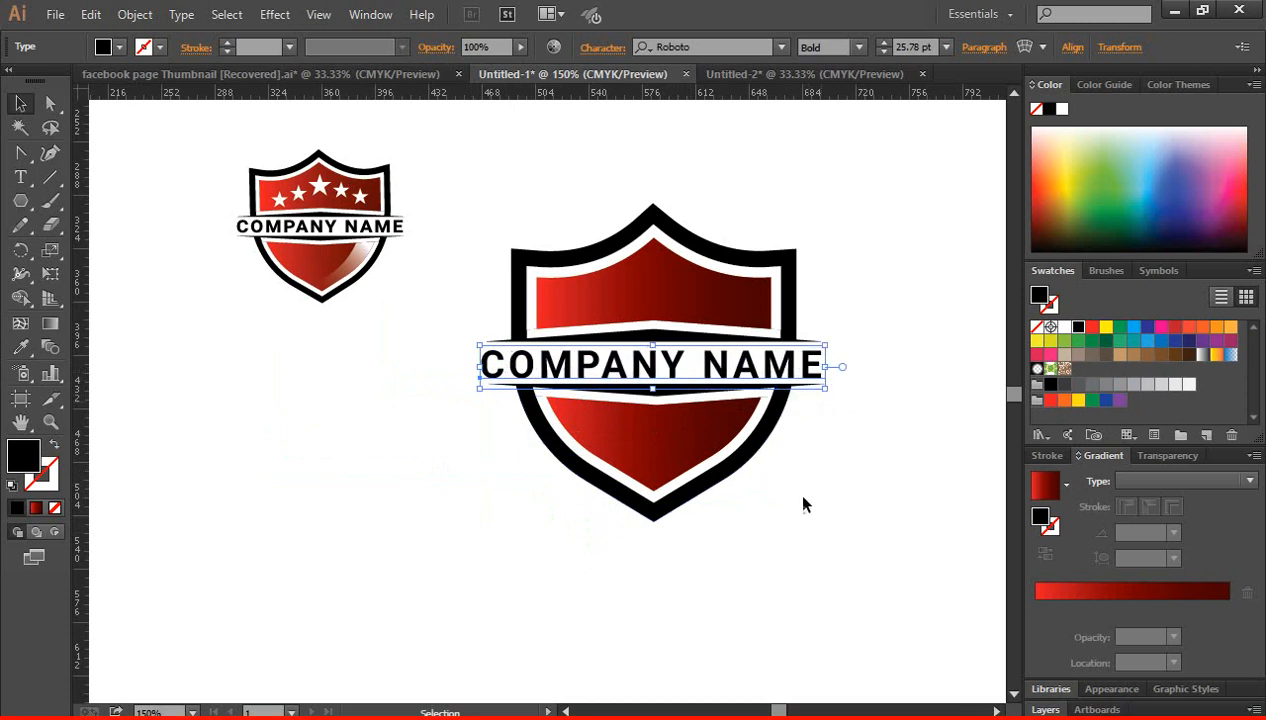
- Nudge the name text up slightly so it sits vertically centred in the band
left_click(712, 484)
left_click(623, 383)
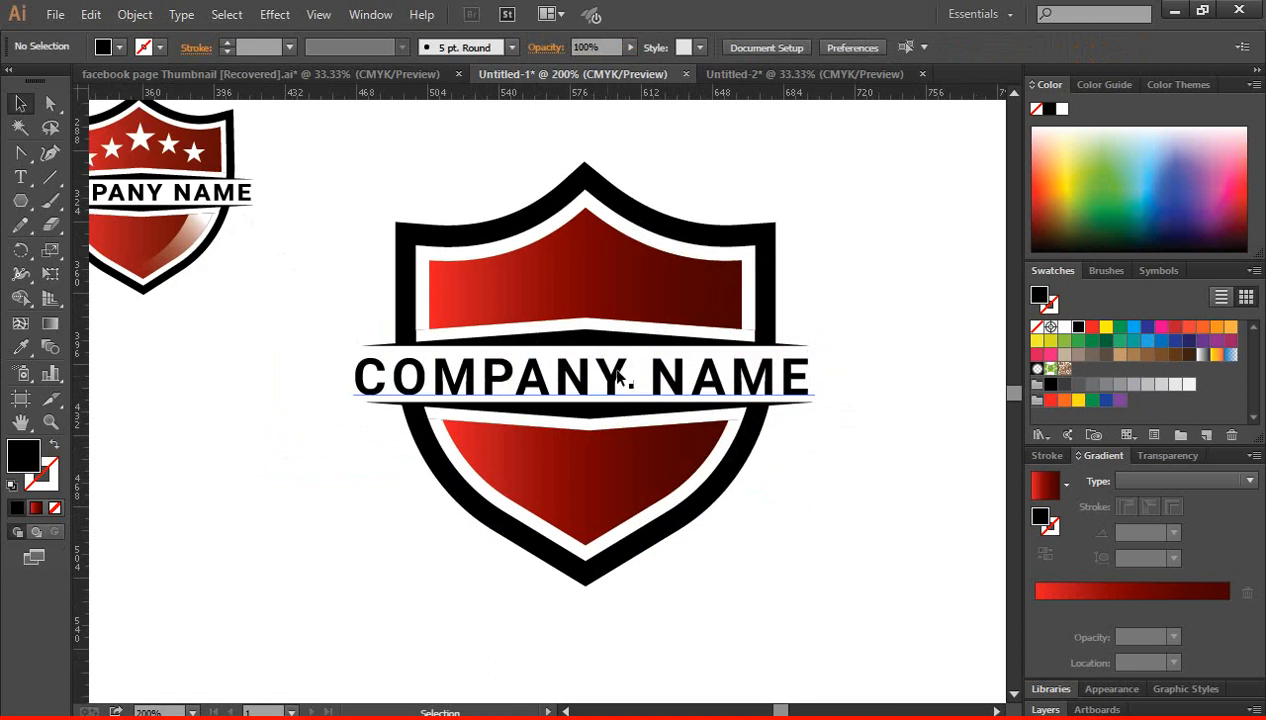
left_click(610, 380)
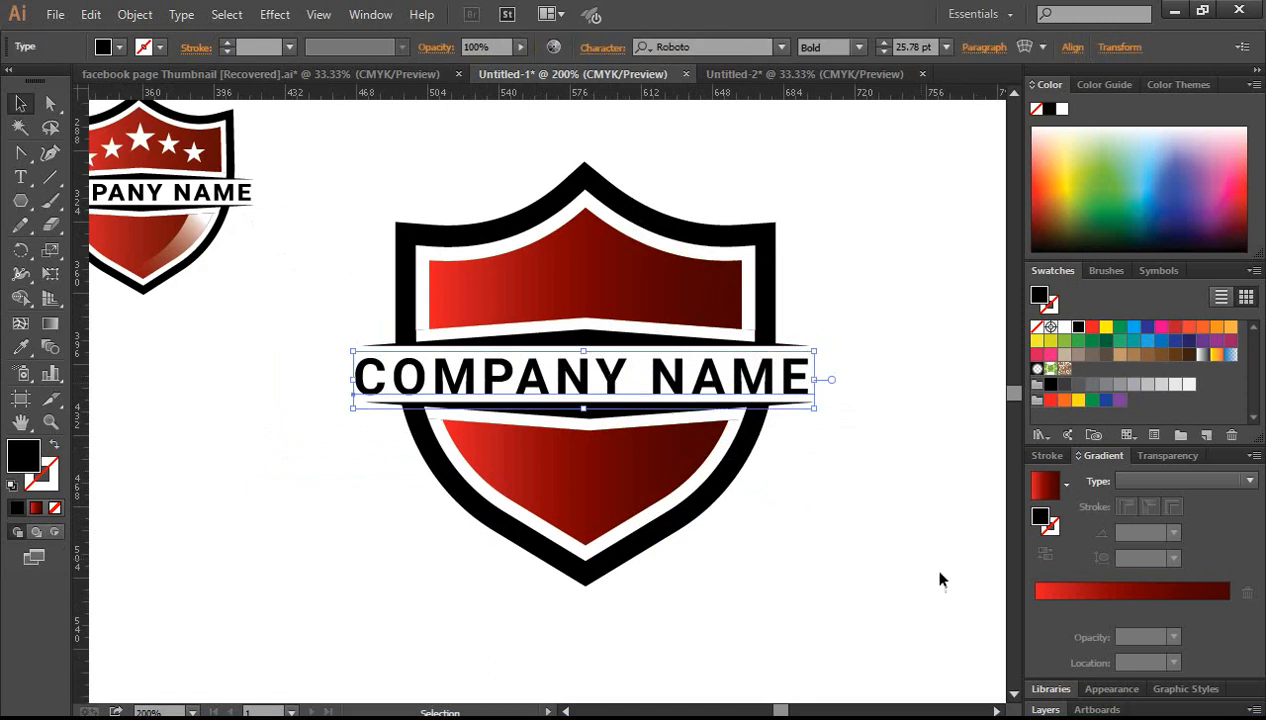
left_click(890, 540)
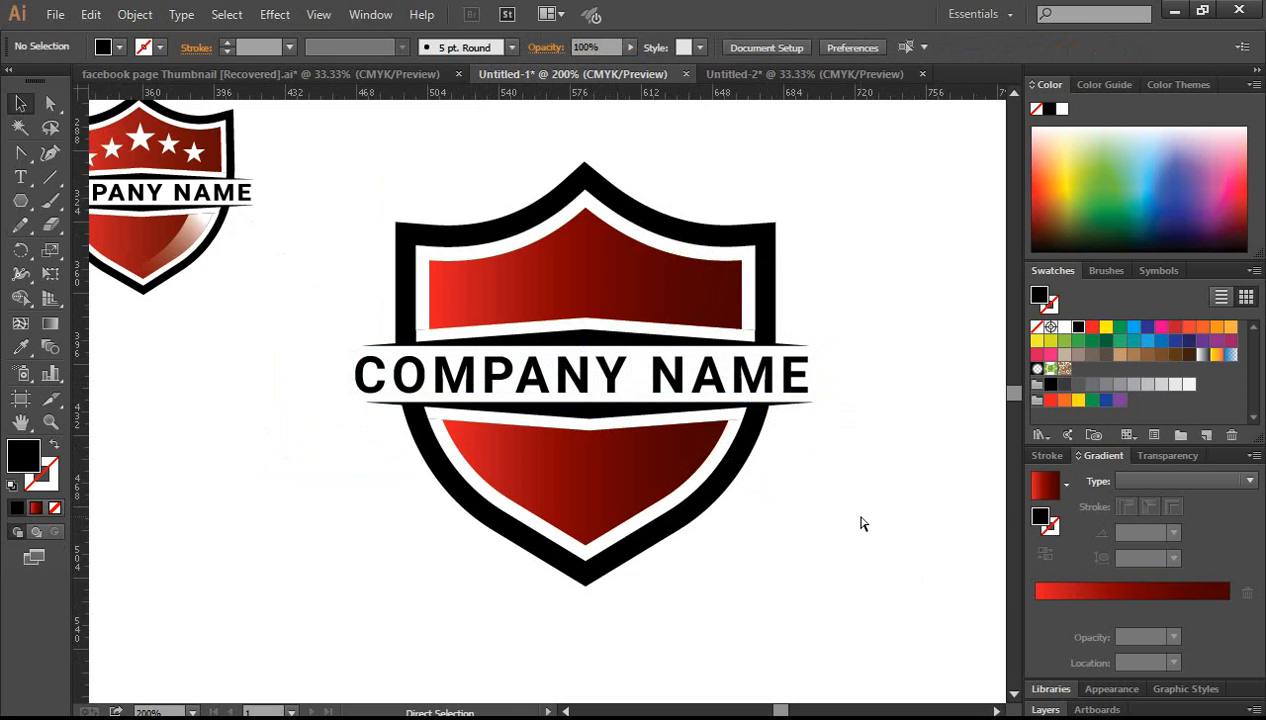
key("ctrl+minus")
key("ctrl+plus")
left_click_drag(513, 304, 571, 376)
left_click_drag(24, 192, 95, 295)
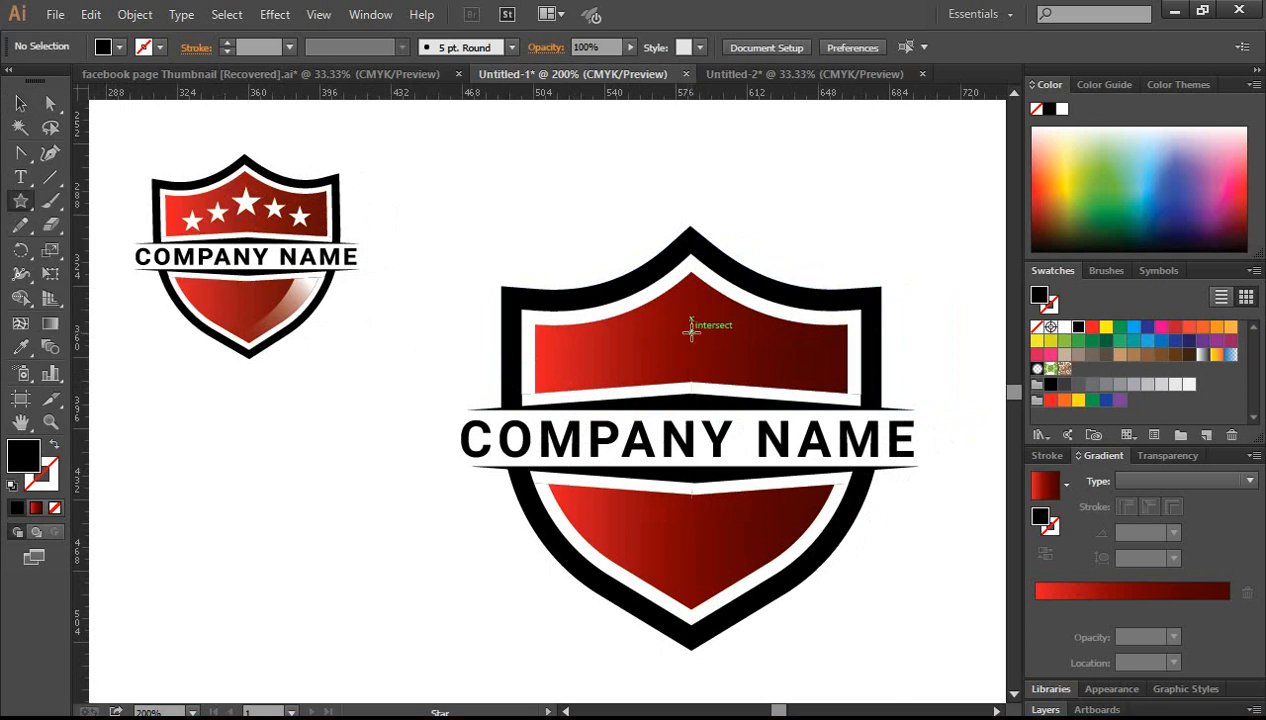
left_click_drag(691, 330, 702, 357)
key("ctrl+z")
- Set the Star tool to 5 points and delete the star that this setting creates
left_click_drag(17, 208, 86, 293)
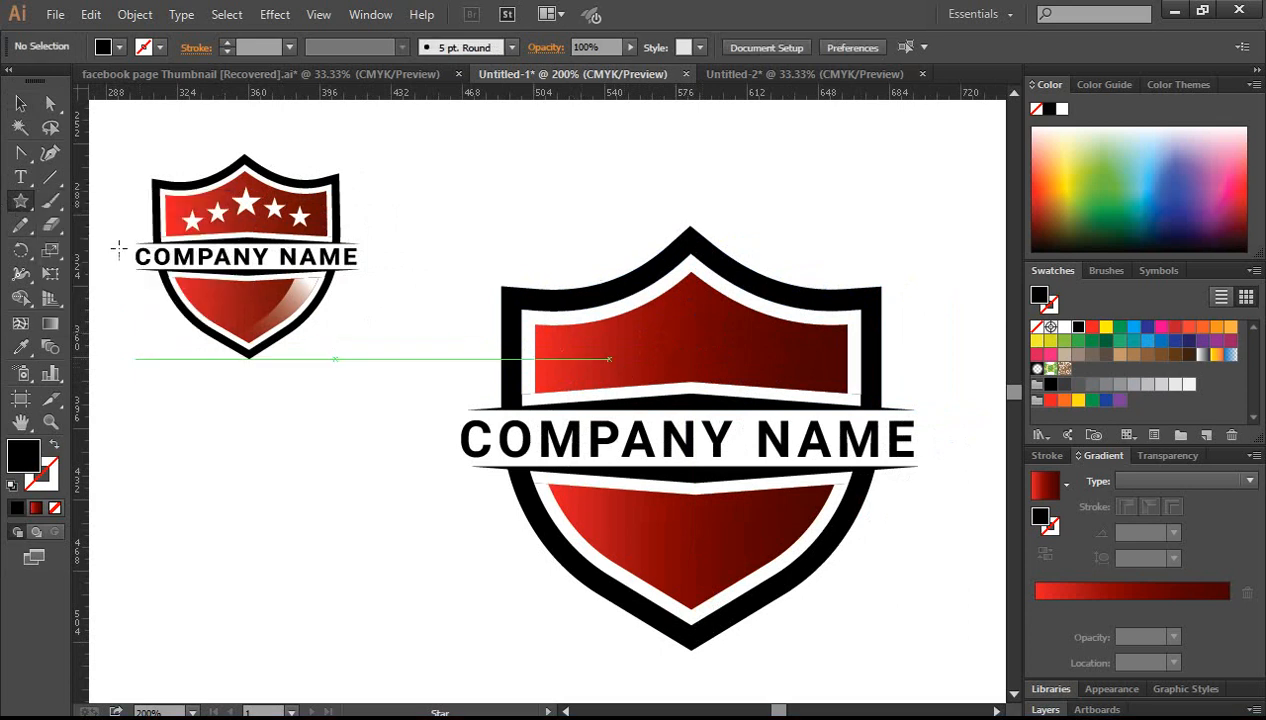
left_click(566, 208)
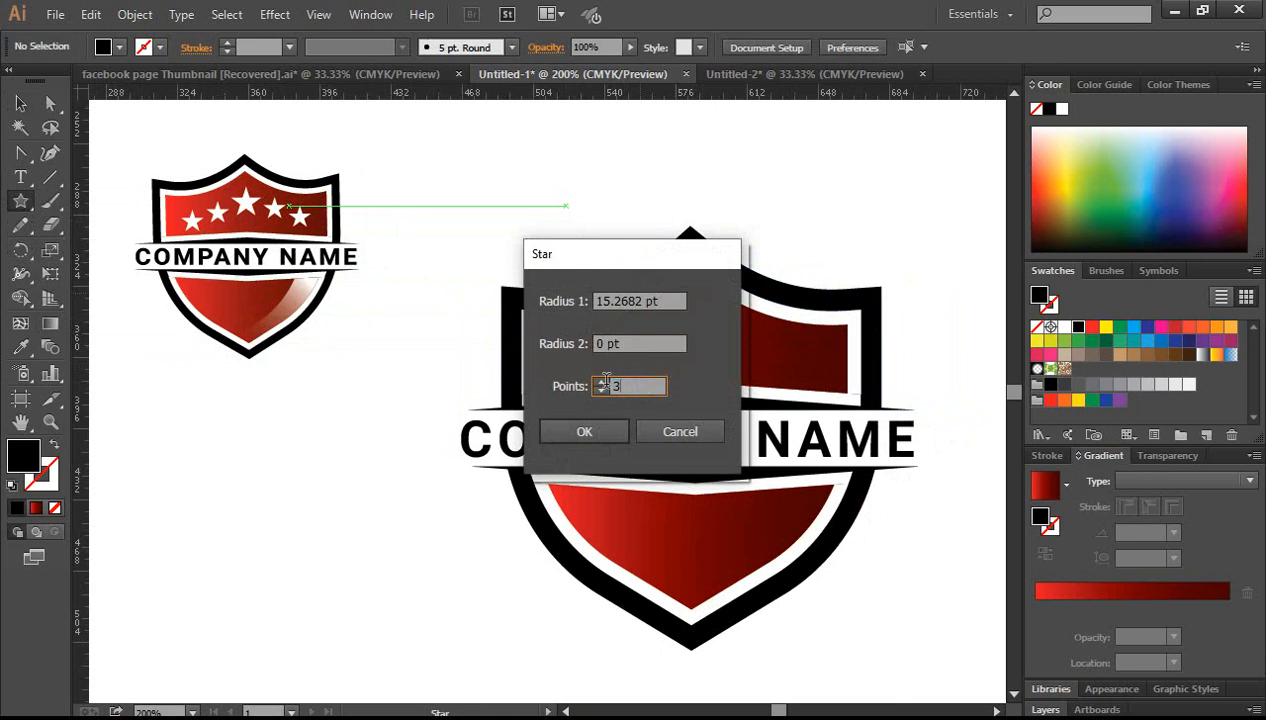
type("5")
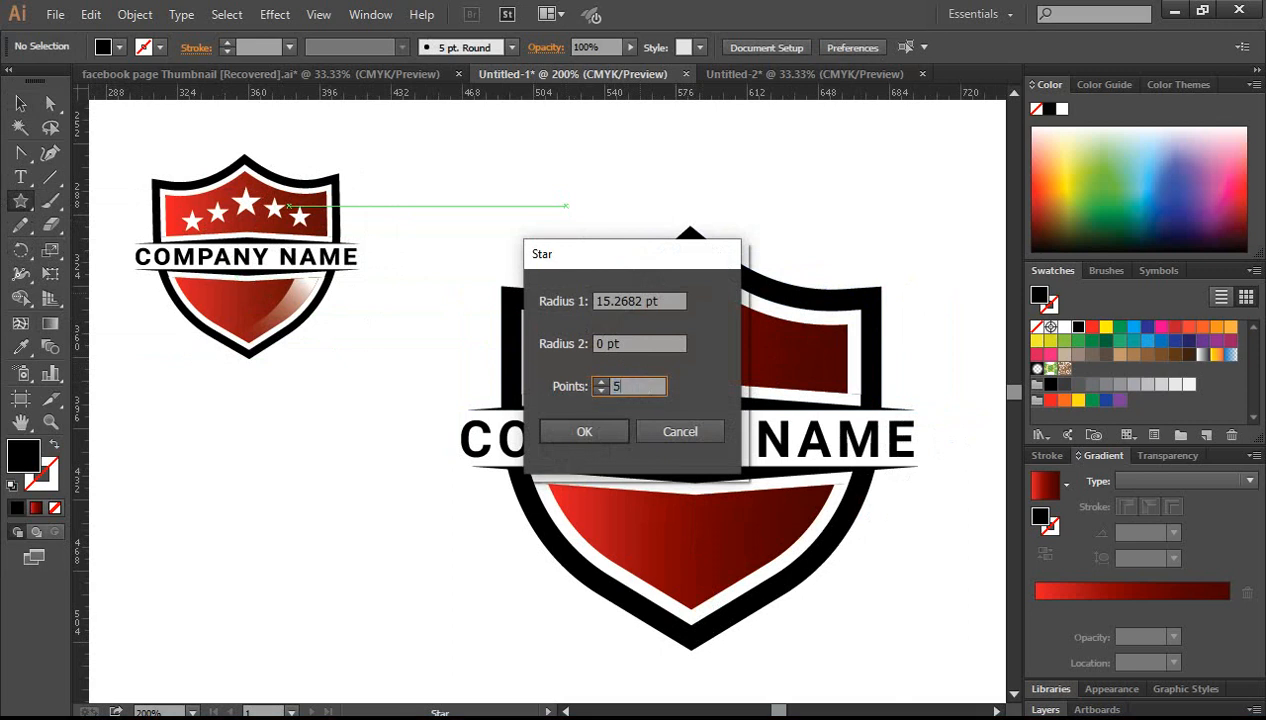
left_click(615, 432)
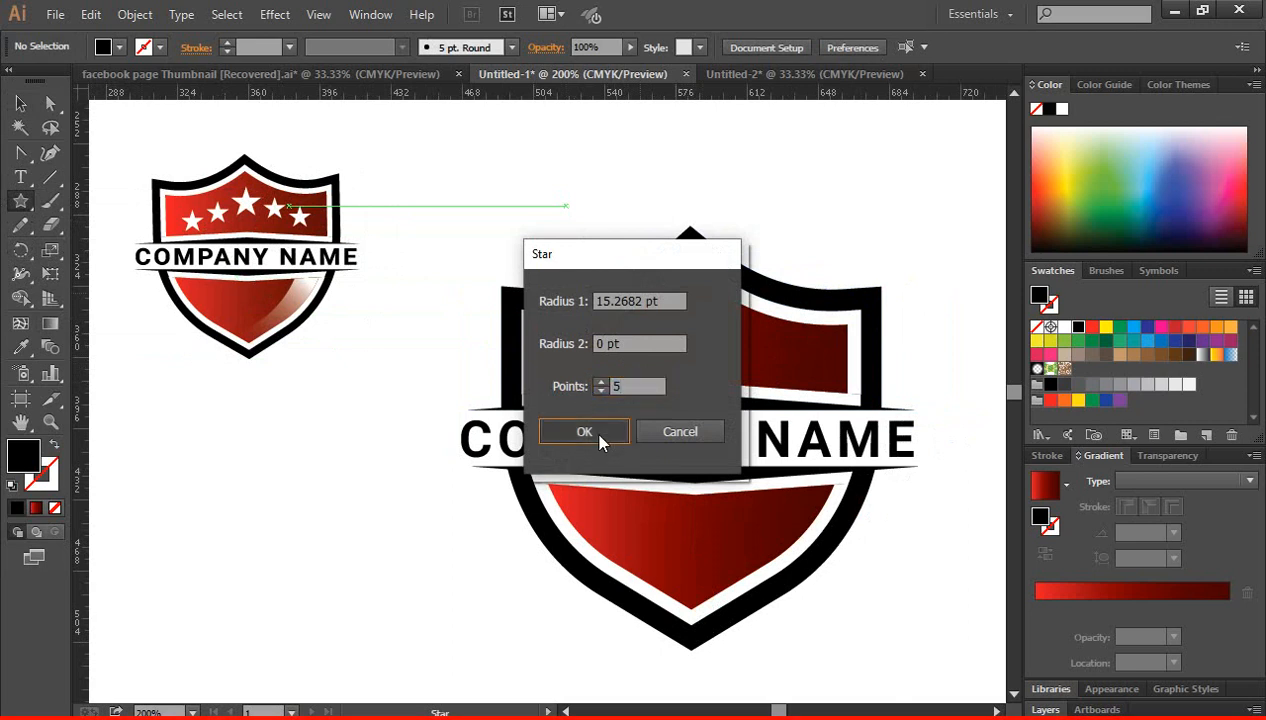
left_click(20, 103)
key("Delete")
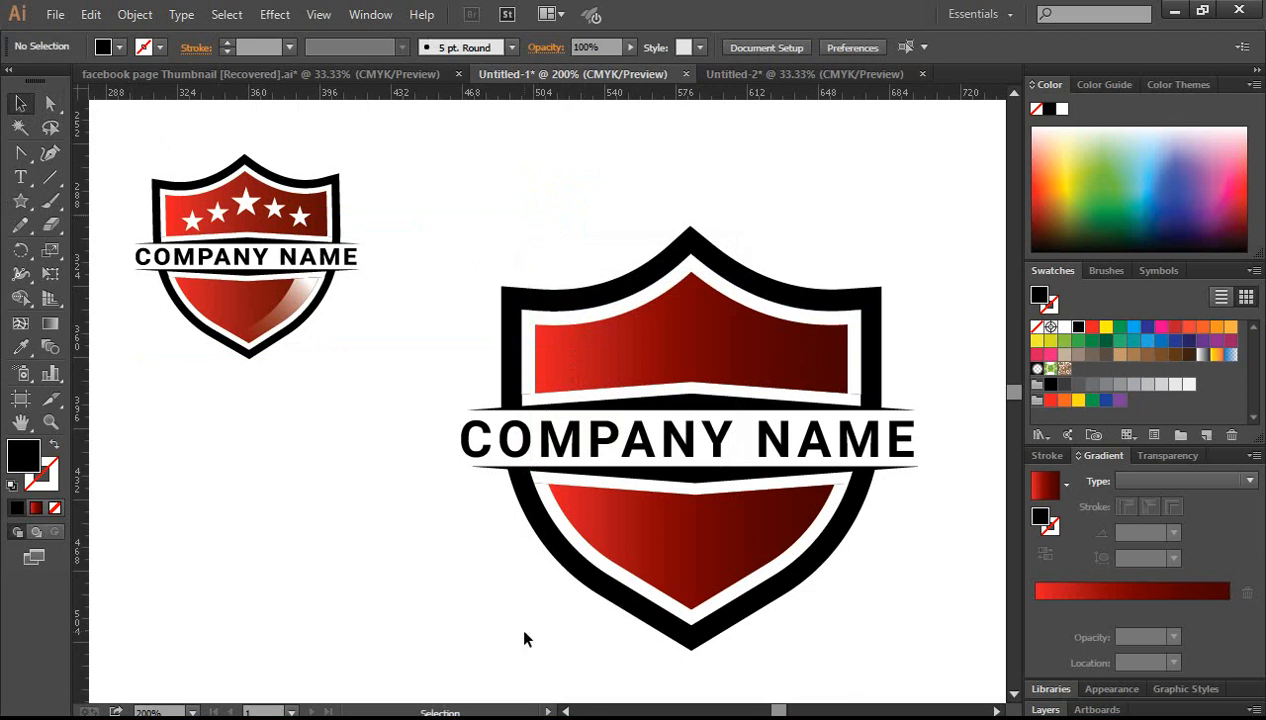
- Draw a five-pointed star on the centre line of the shield's upper red panel and fill it white
left_click(20, 200)
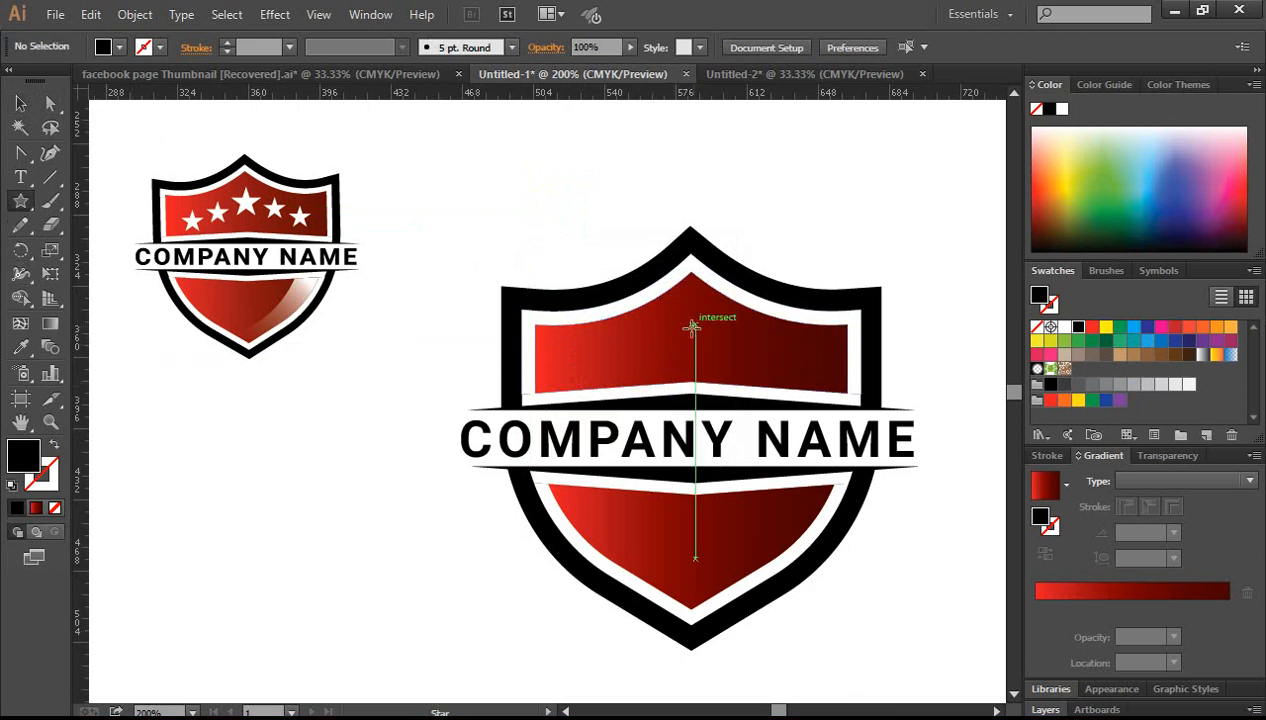
left_click_drag(690, 329, 704, 352)
left_click(16, 106)
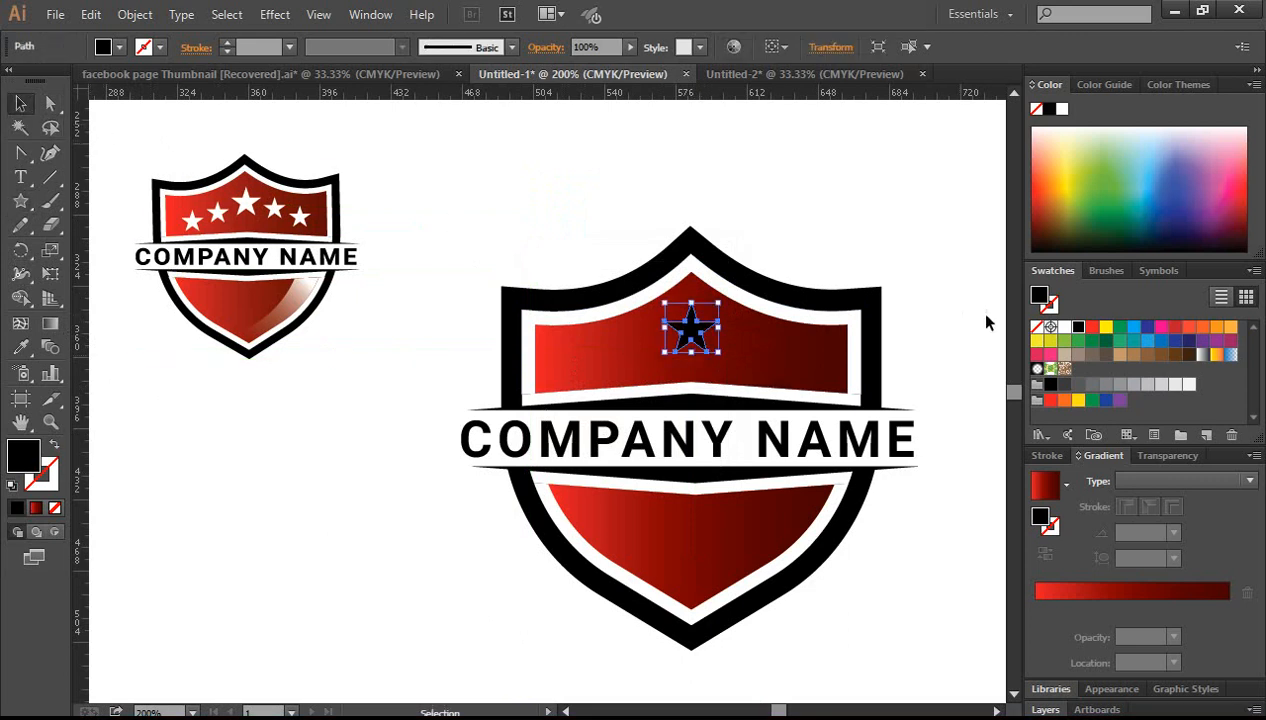
left_click(1063, 328)
left_click(811, 220)
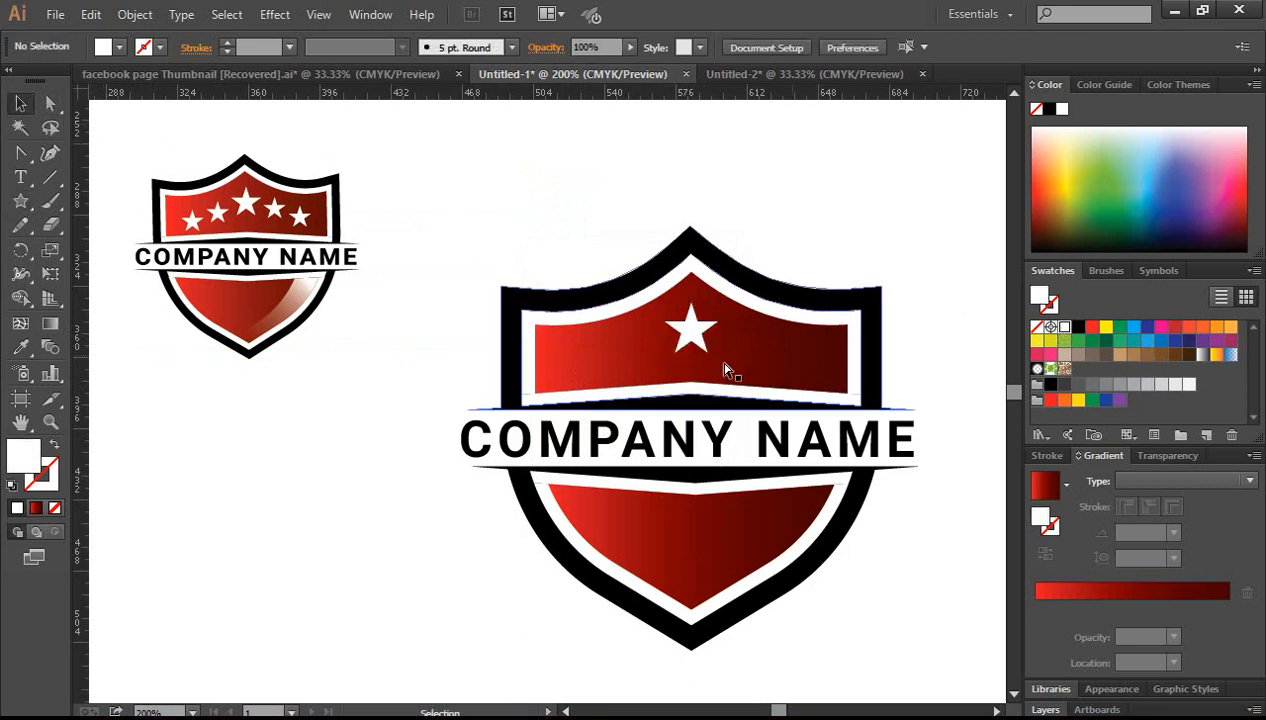
- Enlarge the white centre star slightly about its own centre
key("ctrl+plus")
left_click(540, 400)
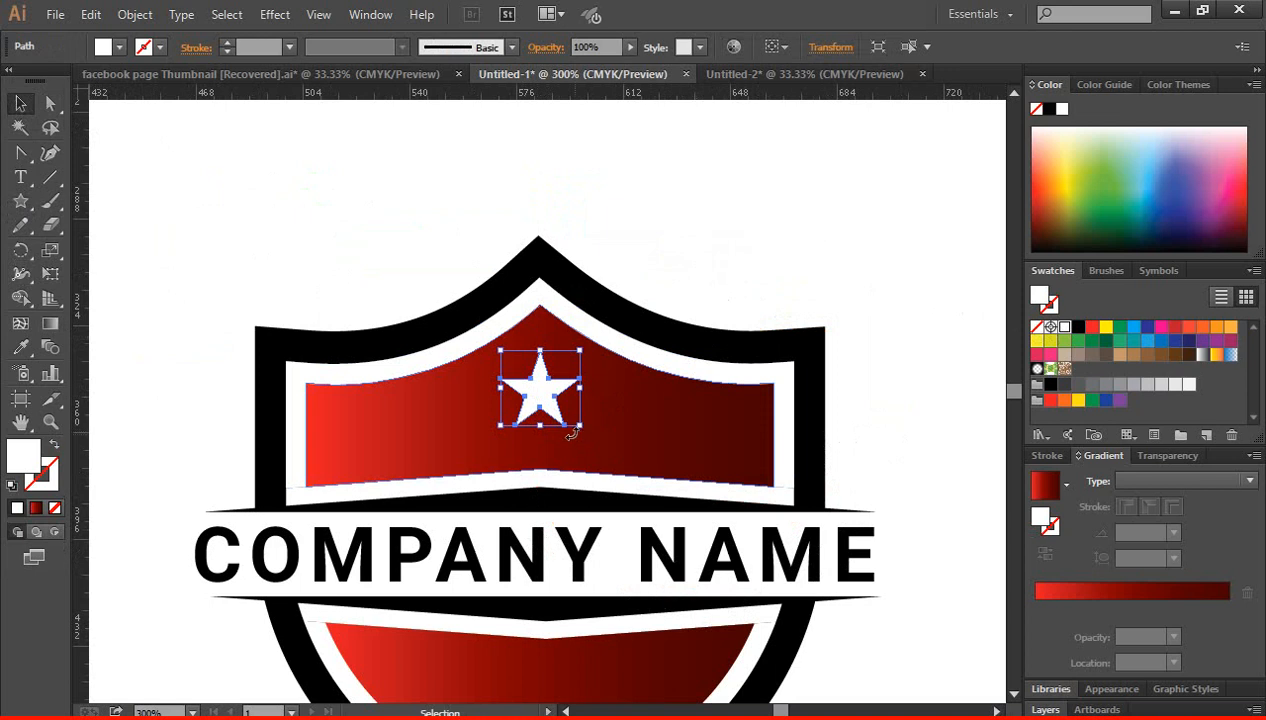
left_click_drag(580, 427, 584, 443)
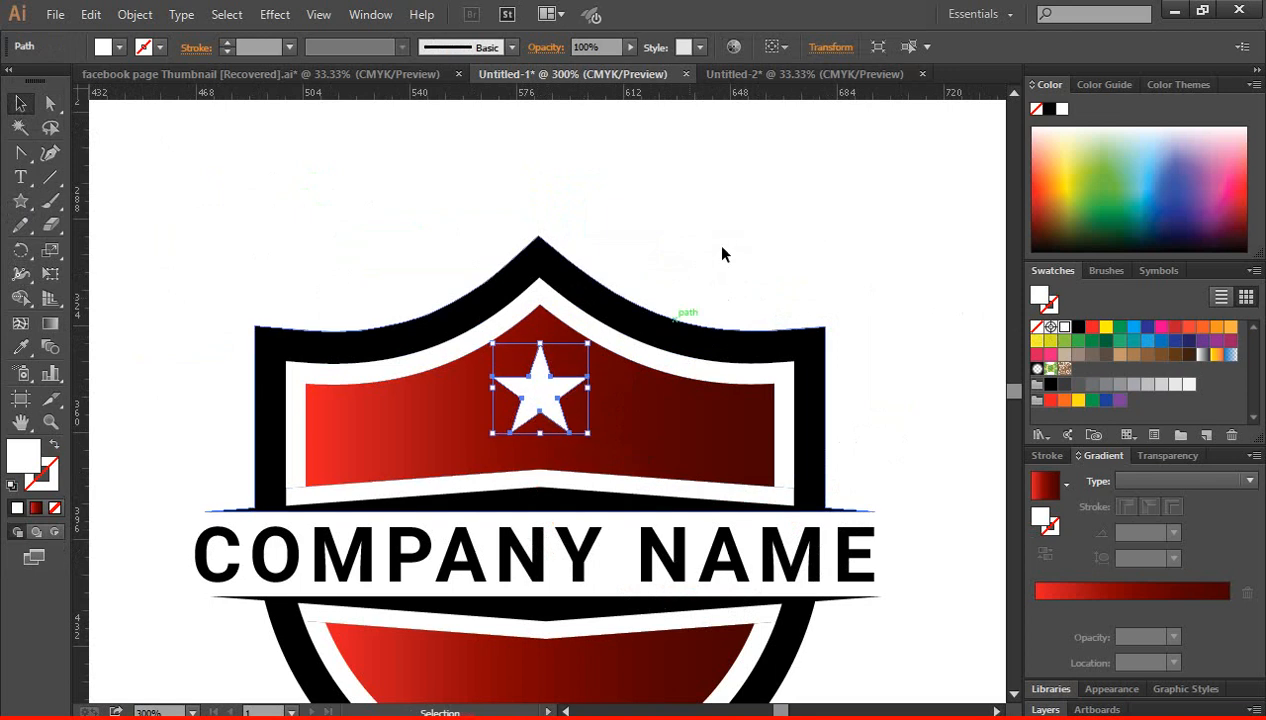
left_click(727, 240)
- Place two smaller copies of the star stepping down to the right of the centre star
left_click_drag(543, 403, 641, 428)
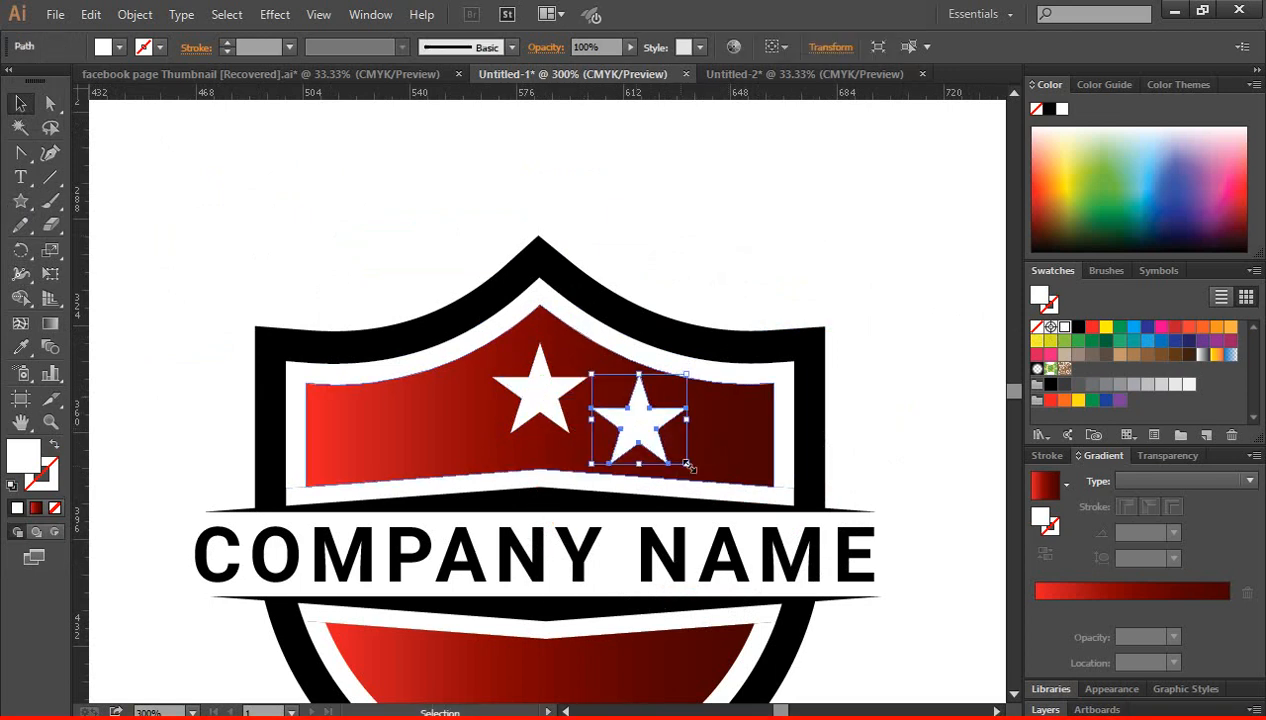
mouse_move(688, 465)
left_mouse_down()
mouse_move(605, 424)
mouse_move(685, 443)
left_mouse_up()
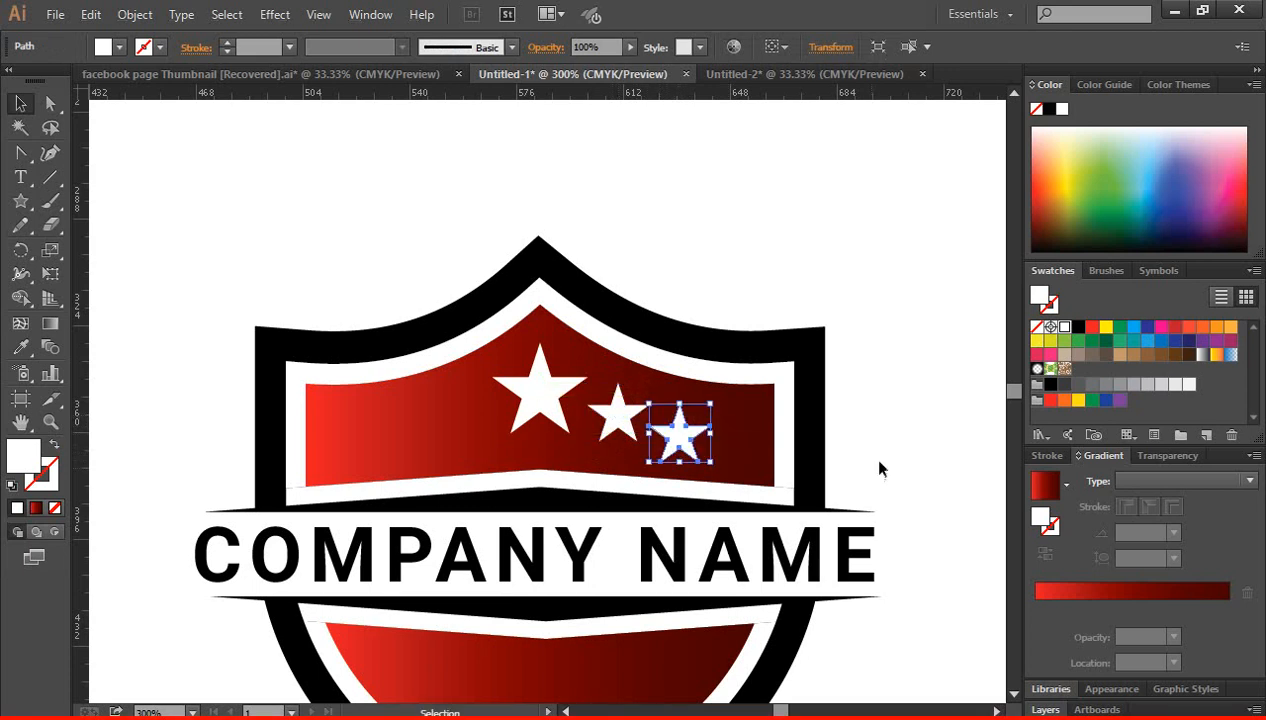
left_click(879, 447)
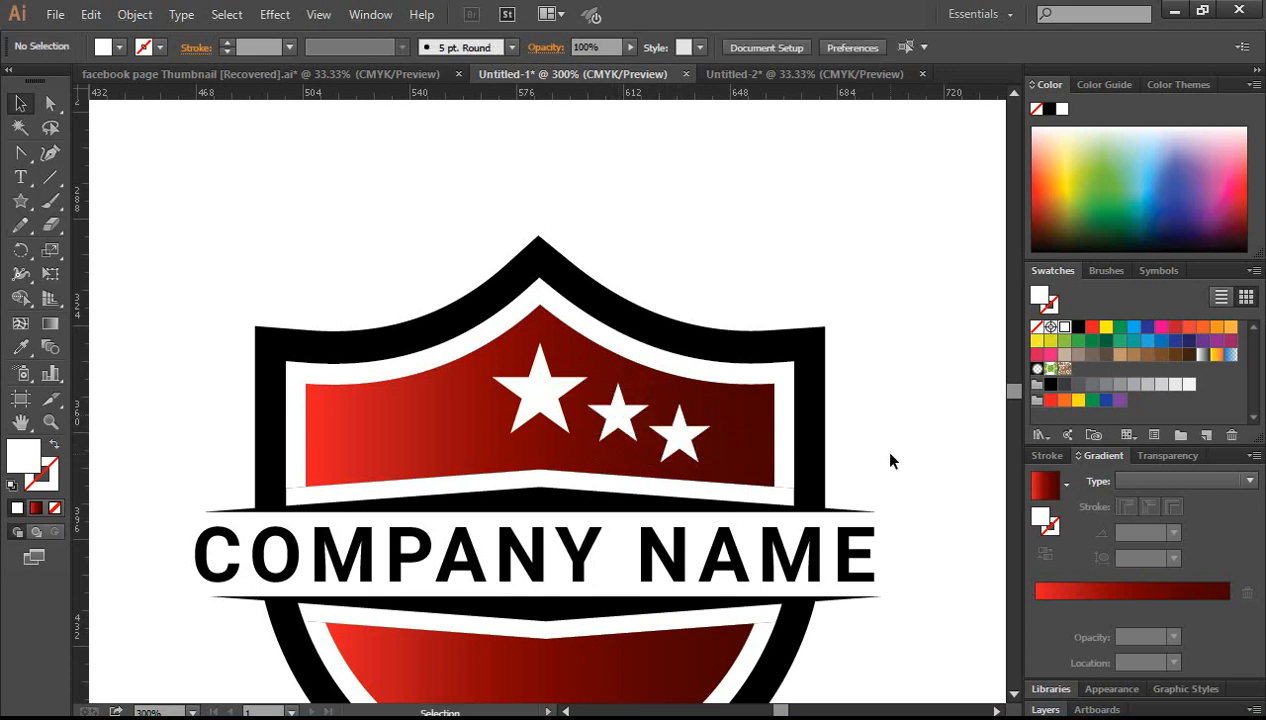
- Duplicate the two small stars together onto the left side of the upper red panel
left_click(686, 437)
left_click(620, 424, "shift")
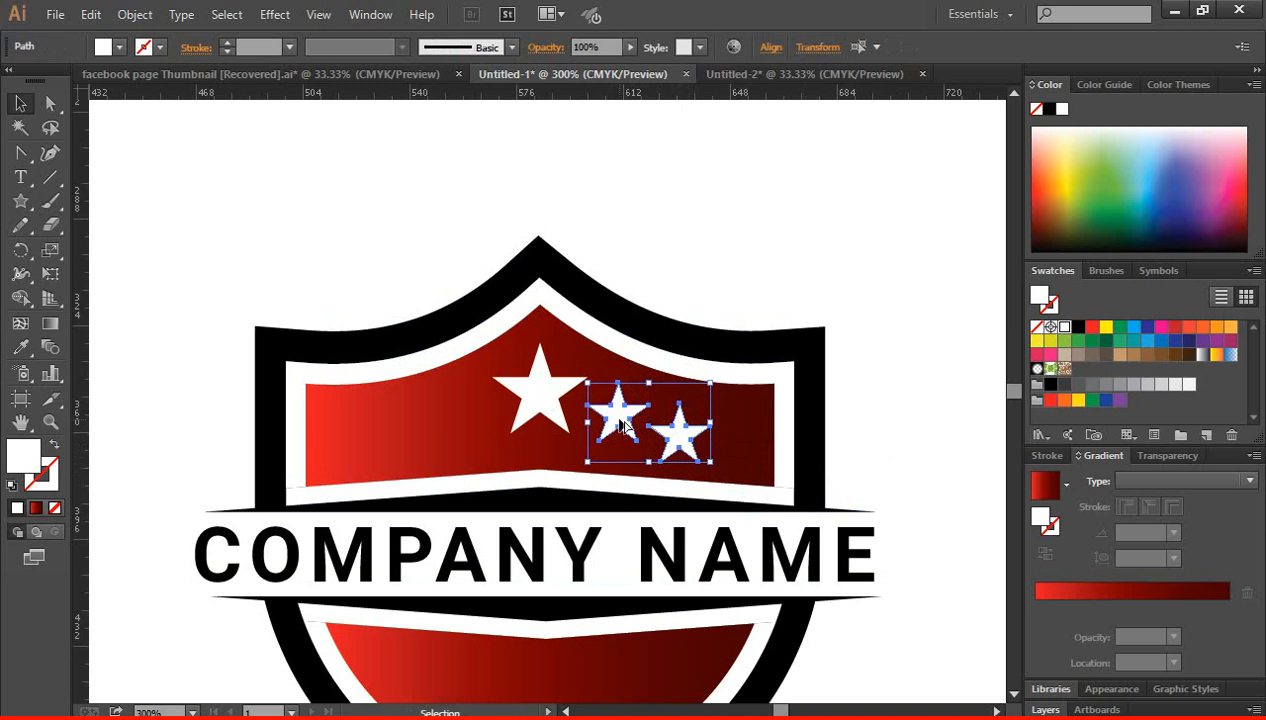
left_click_drag(620, 424, 393, 440)
- Reflect the copied star pair across the vertical axis and position it to mirror the right-hand pair
right_click(393, 440)
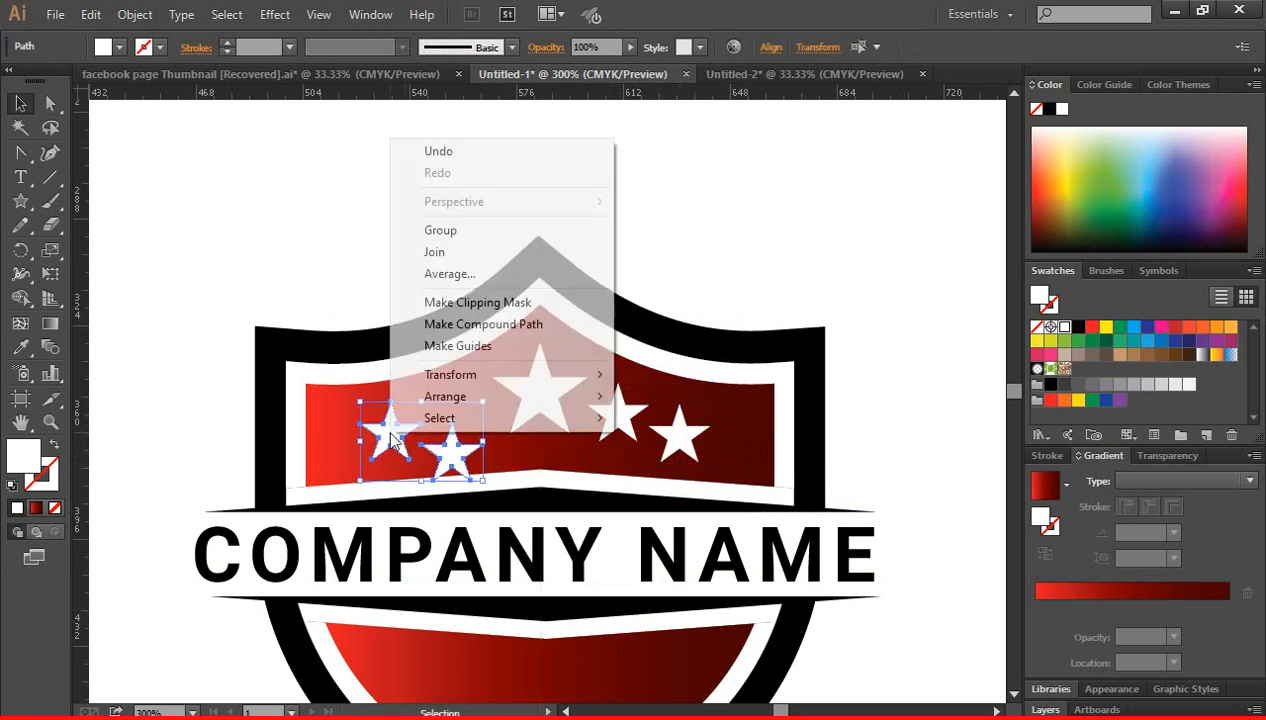
mouse_move(462, 372)
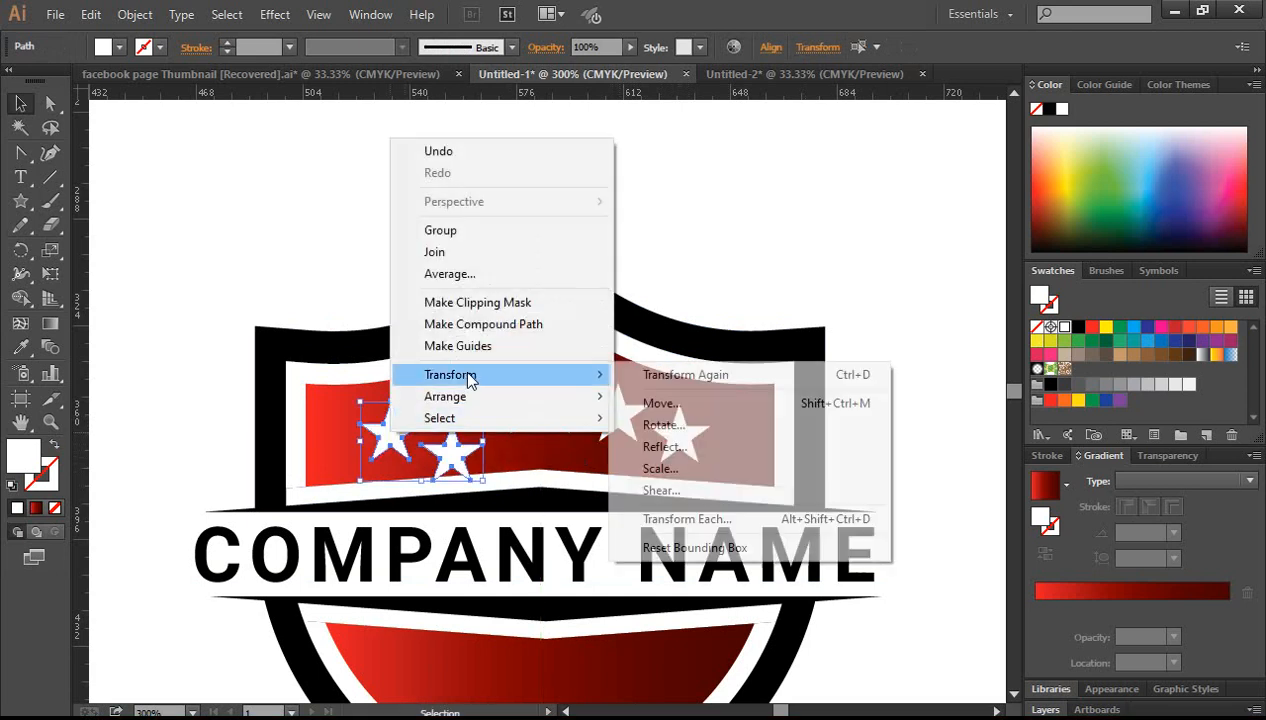
left_click(661, 447)
left_click(681, 300)
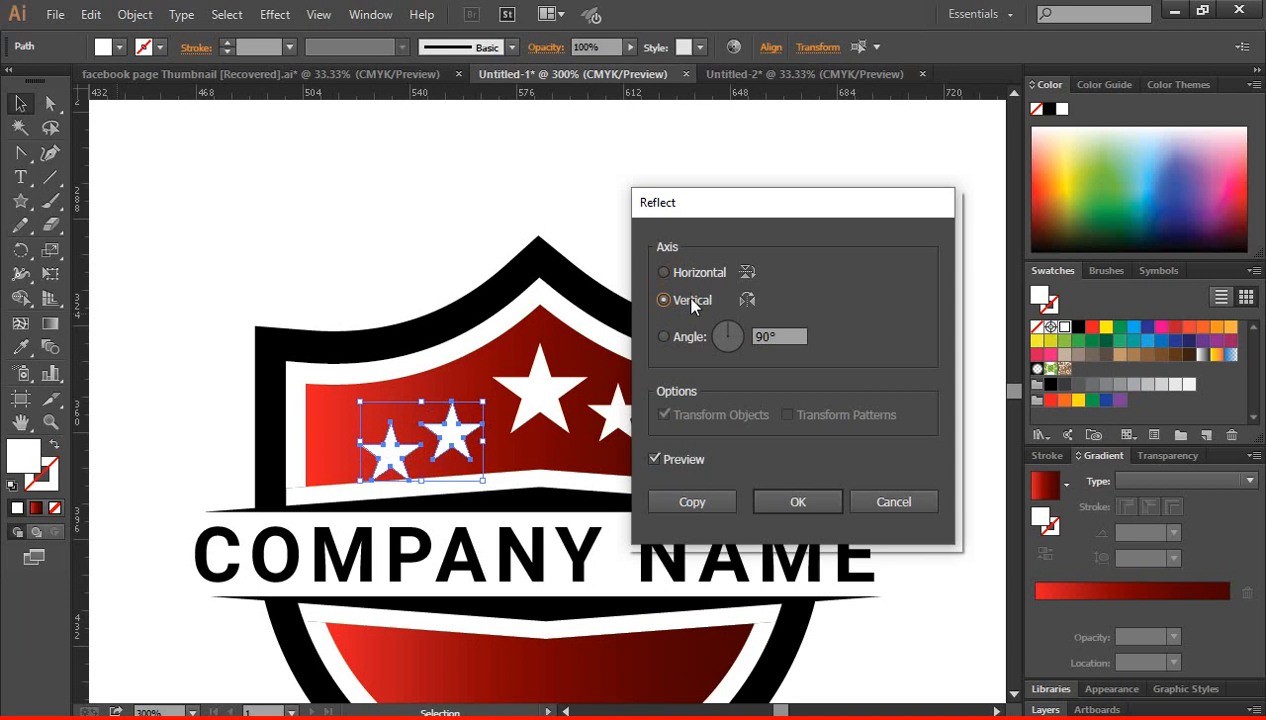
left_click(795, 500)
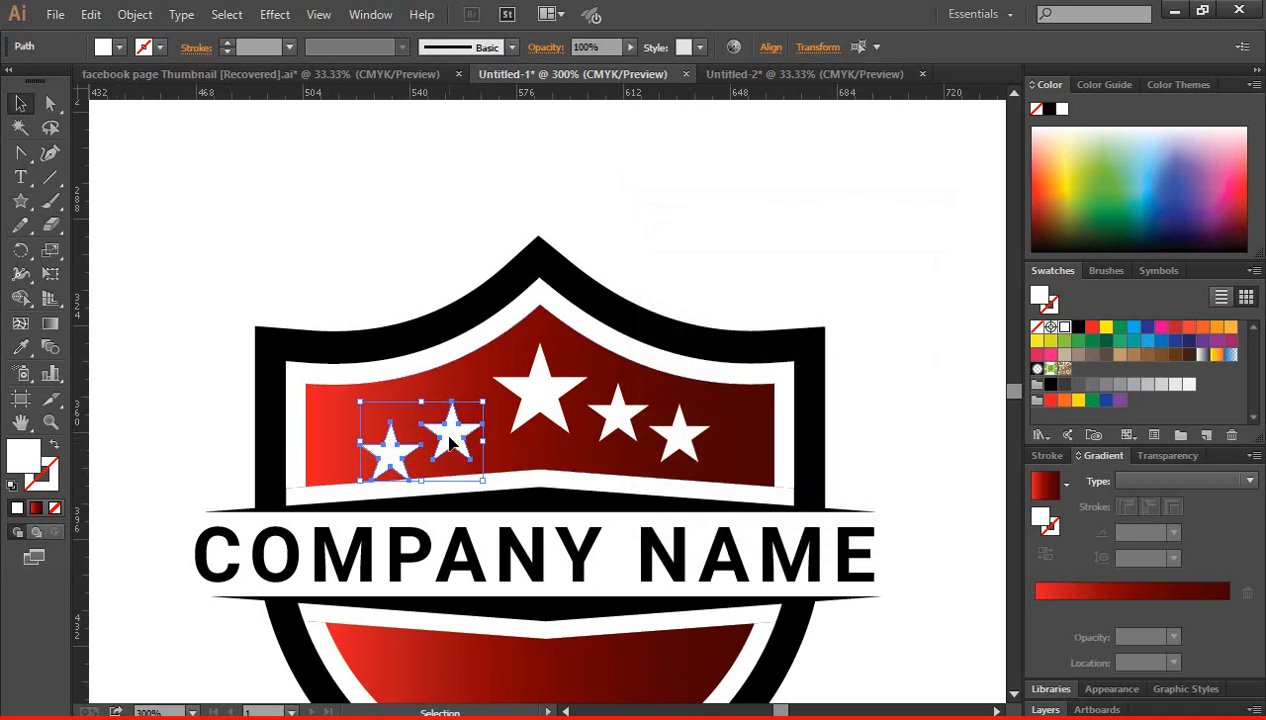
left_click_drag(450, 441, 461, 423)
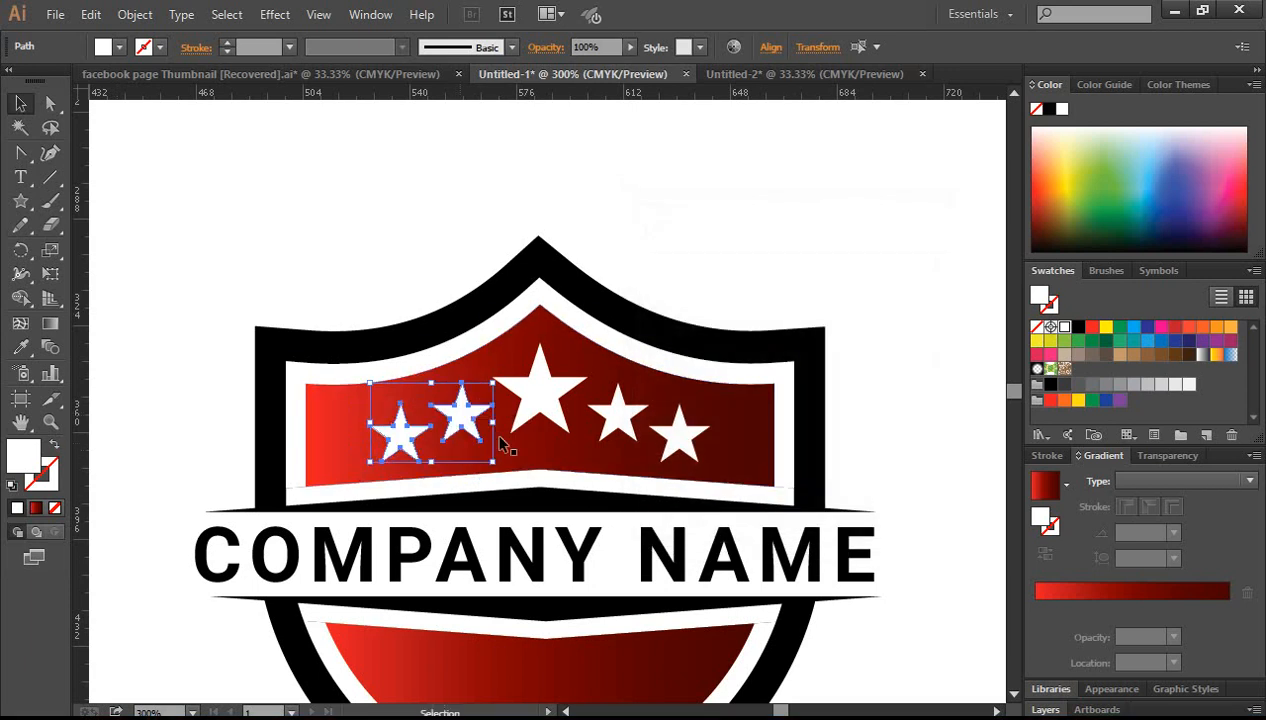
left_click(901, 449)
key("ctrl+minus")
key("ctrl+minus")
key("ctrl+minus")
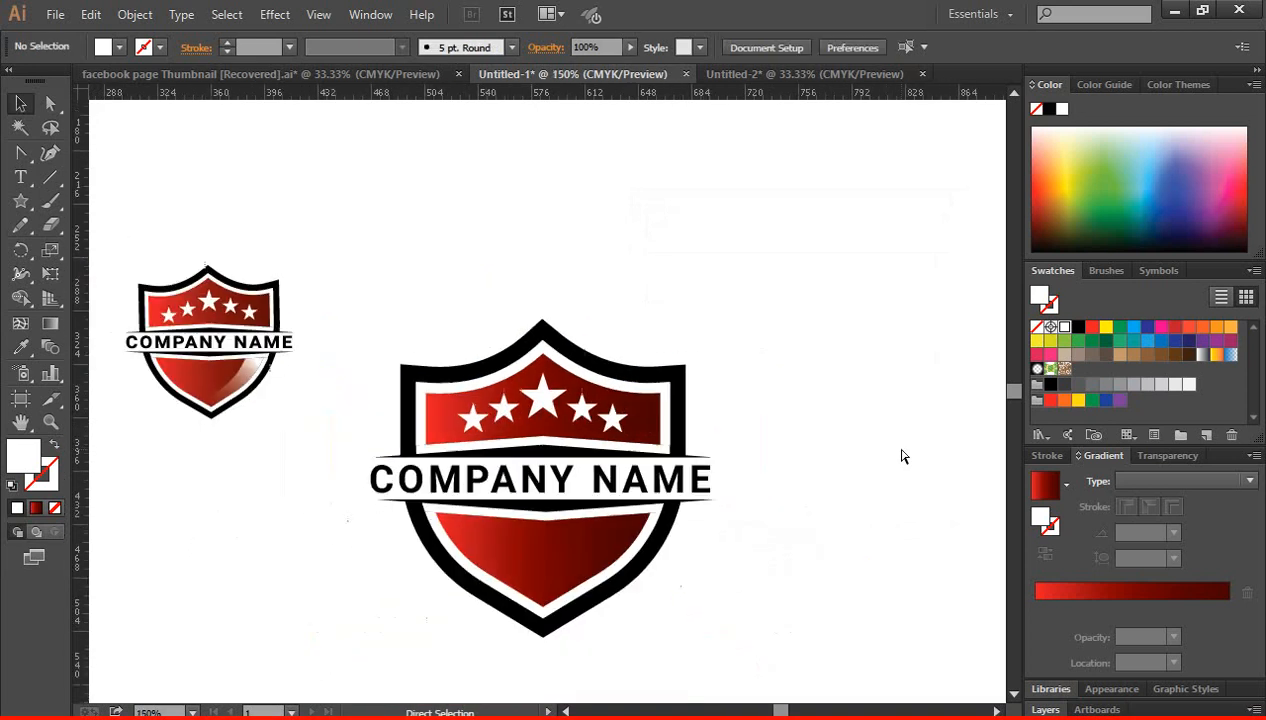
left_click(492, 479, "ctrl")
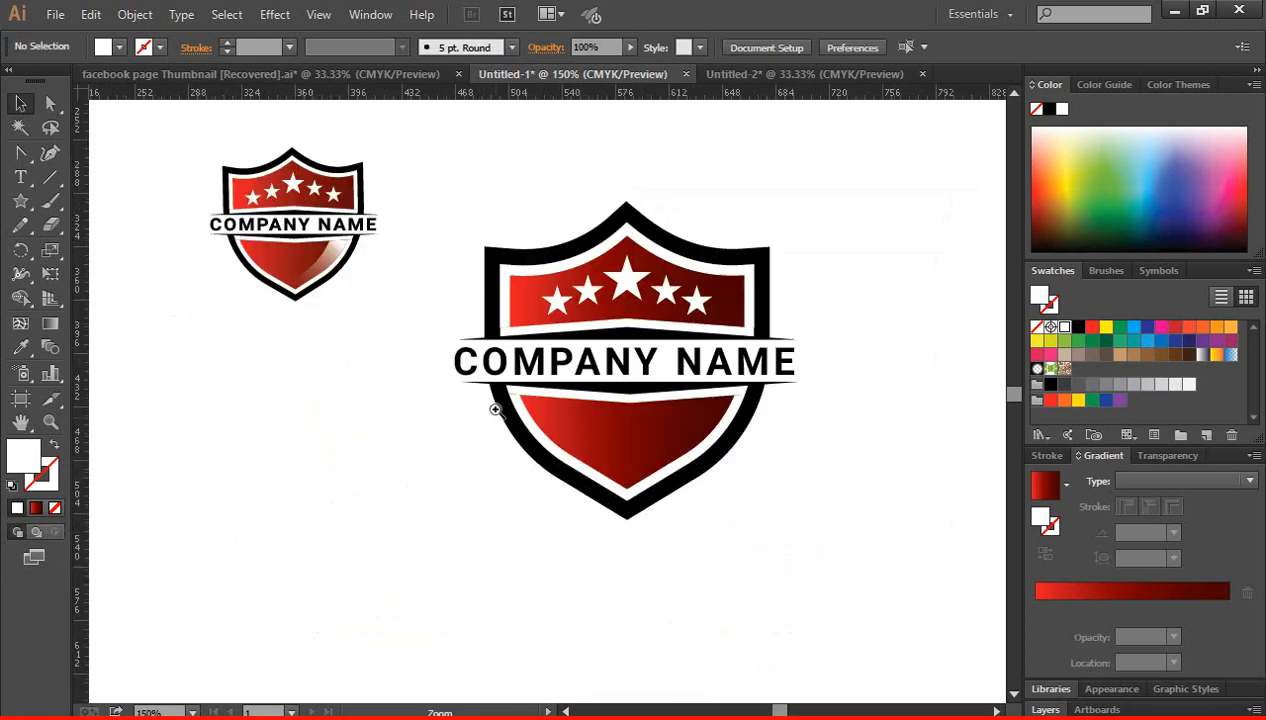
left_click(494, 404, "ctrl")
left_click_drag(327, 228, 397, 380)
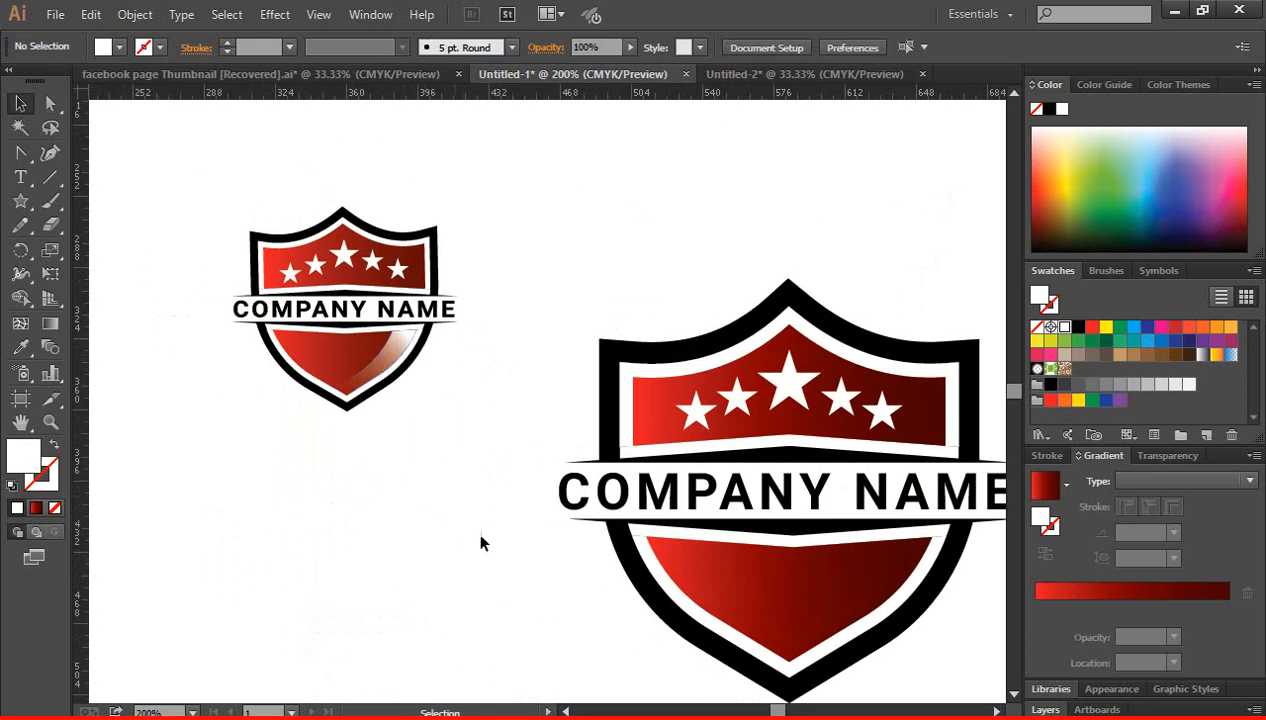
left_click_drag(480, 539, 418, 555)
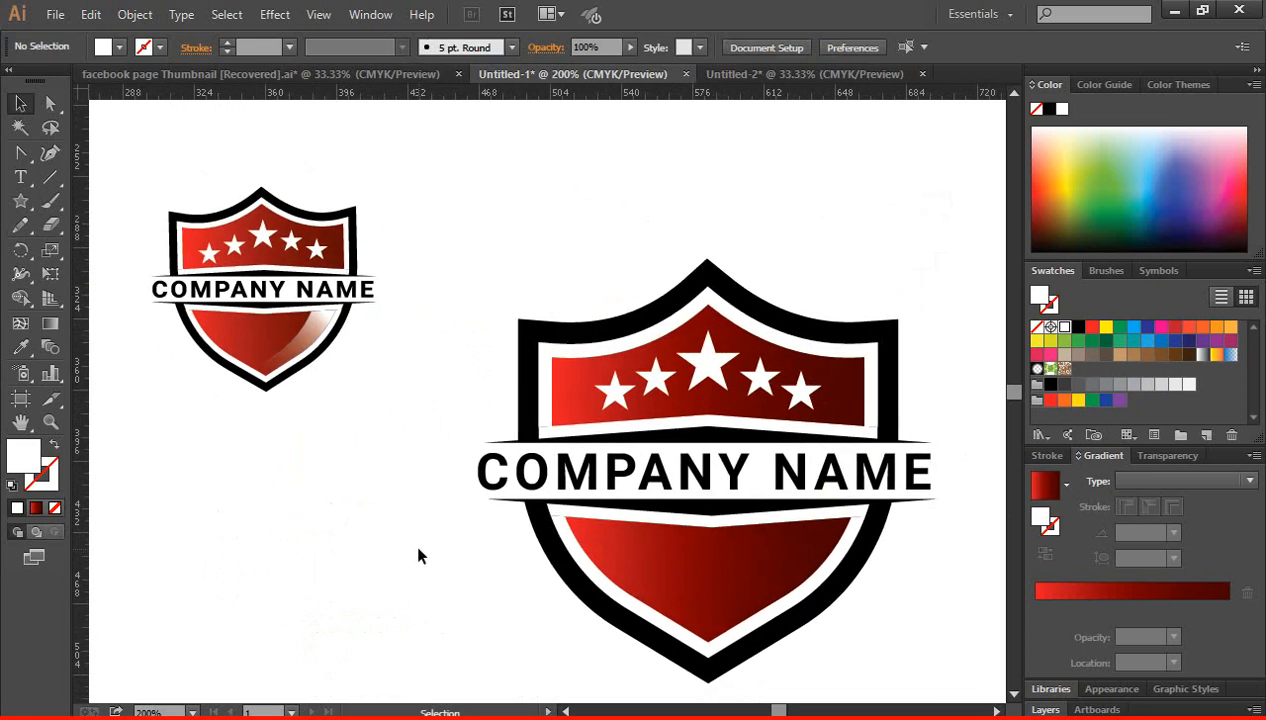
- Duplicate the lower red panel onto the empty canvas and overlap a second copy shifted slightly to its left
key("ctrl+minus")
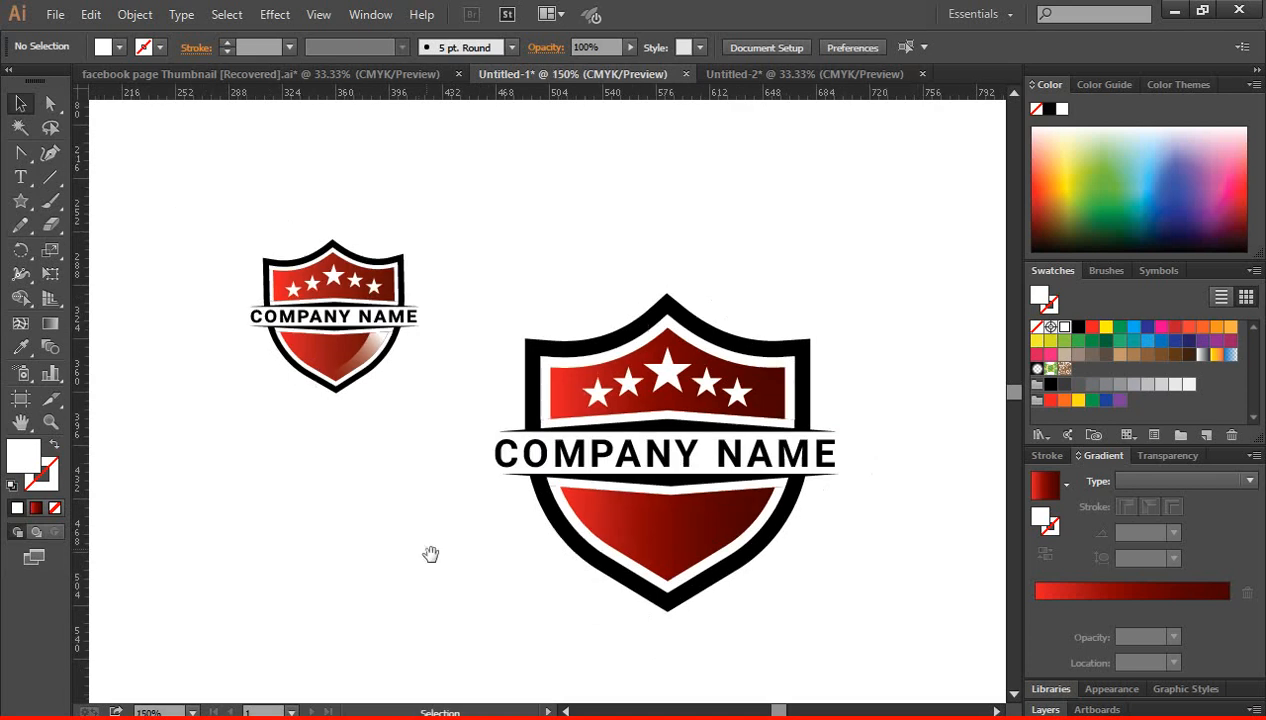
left_click_drag(430, 554, 551, 398)
left_click(731, 402)
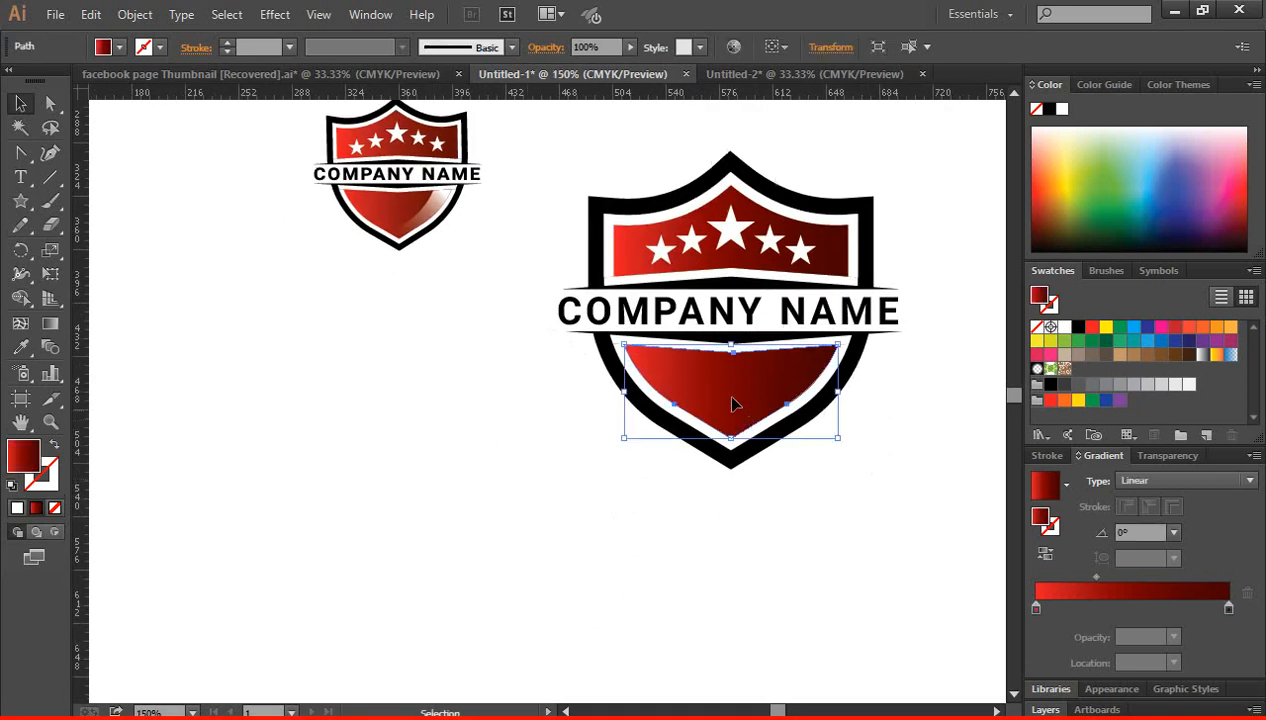
left_click_drag(736, 398, 400, 484)
left_click(465, 540)
left_click(420, 449, "ctrl")
left_click(488, 442)
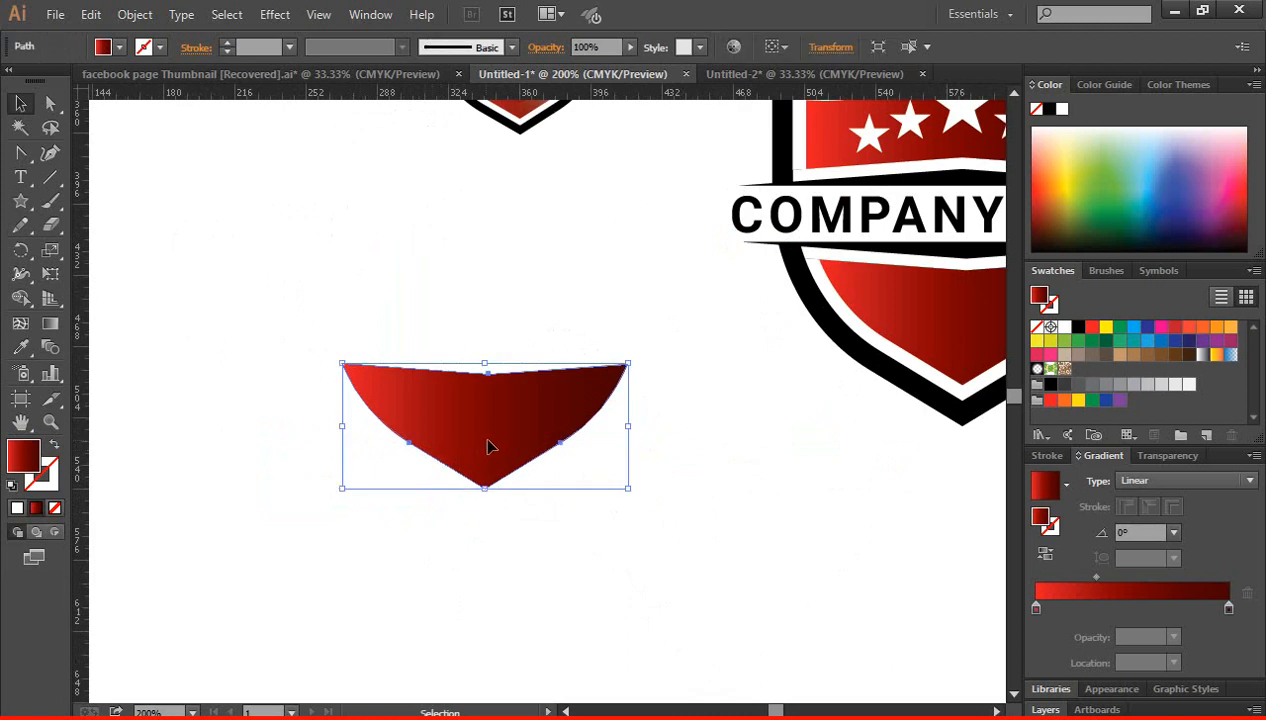
left_click_drag(488, 447, 438, 459)
- Trim the two overlapping copies with Shape Builder, keeping only the curved strip along the right edge
left_click_drag(674, 516, 371, 367)
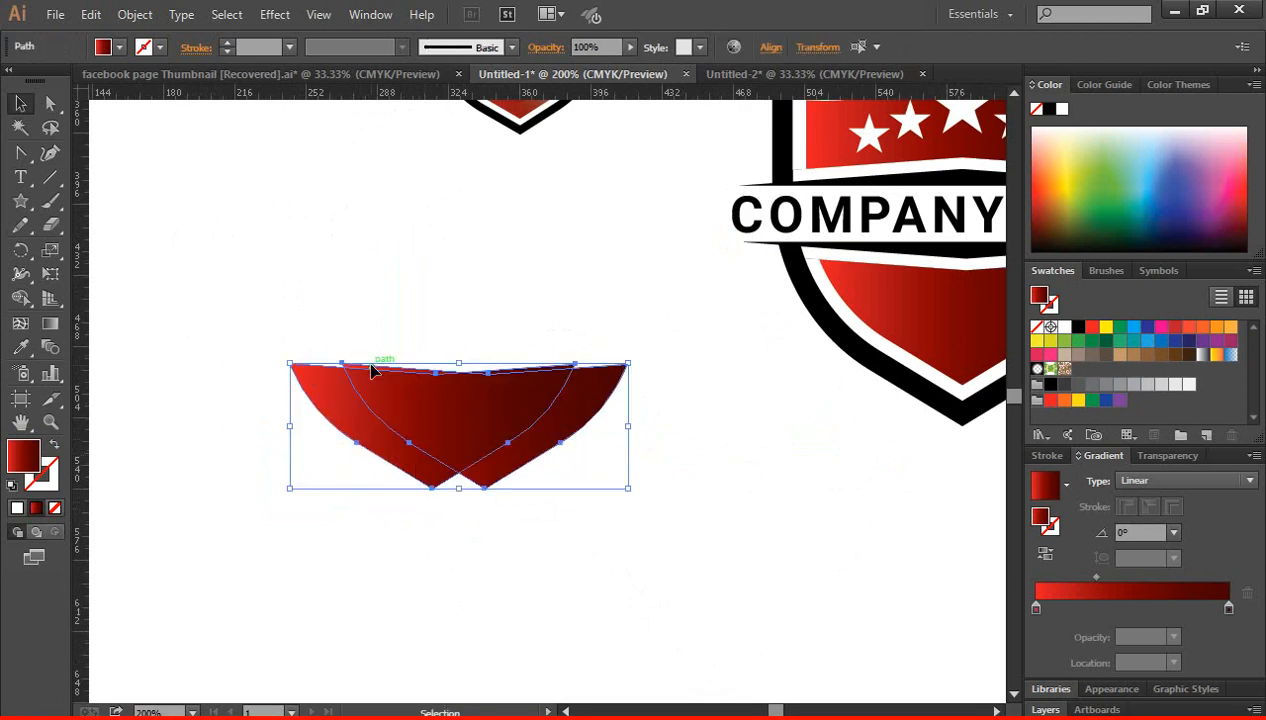
left_click(20, 297)
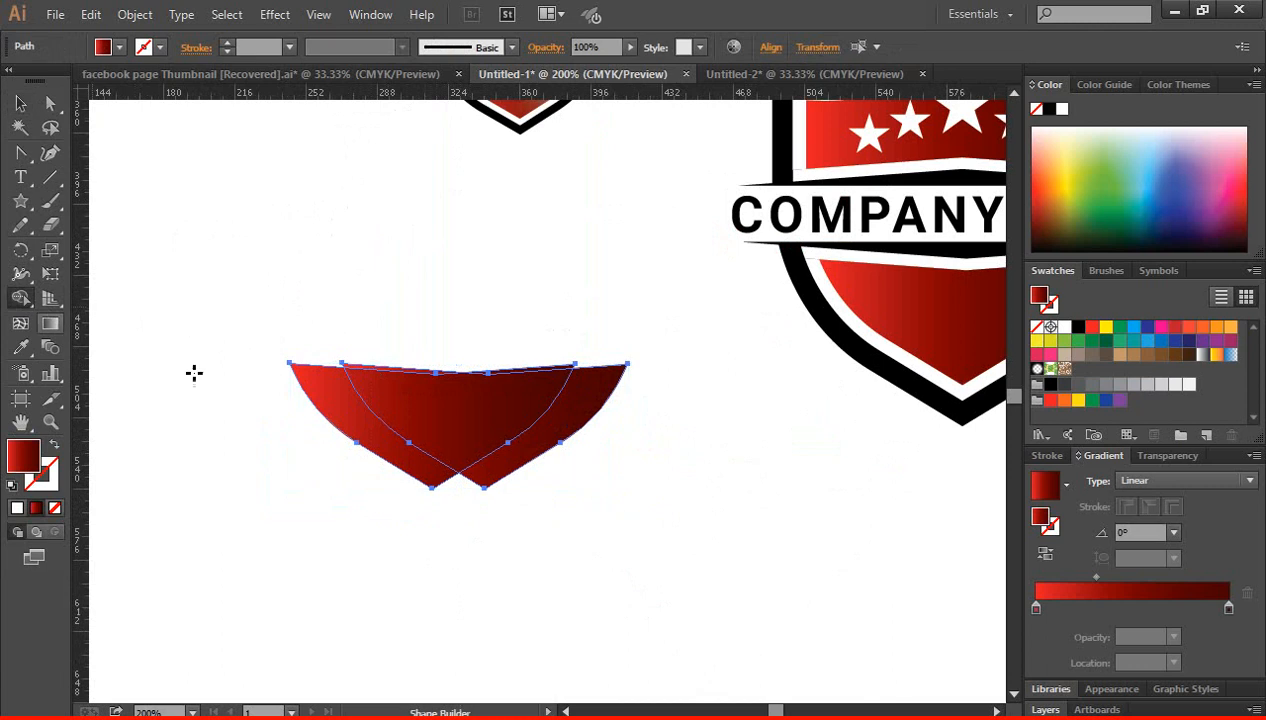
mouse_move(287, 445)
left_mouse_down()
mouse_move(435, 411)
mouse_move(509, 374)
mouse_move(472, 323)
mouse_move(345, 420)
left_mouse_up()
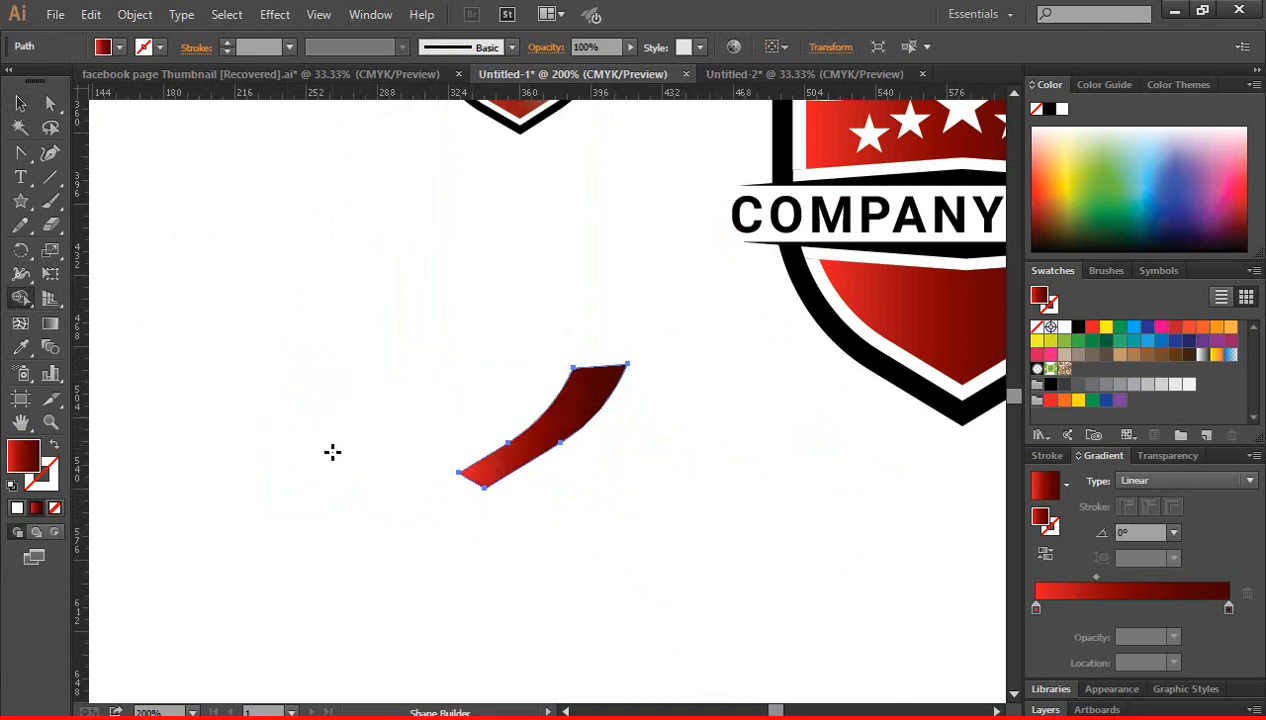
left_click(22, 104)
left_click(699, 523)
- Place the curved strip over the right edge of the shield's lower red panel
key("space")
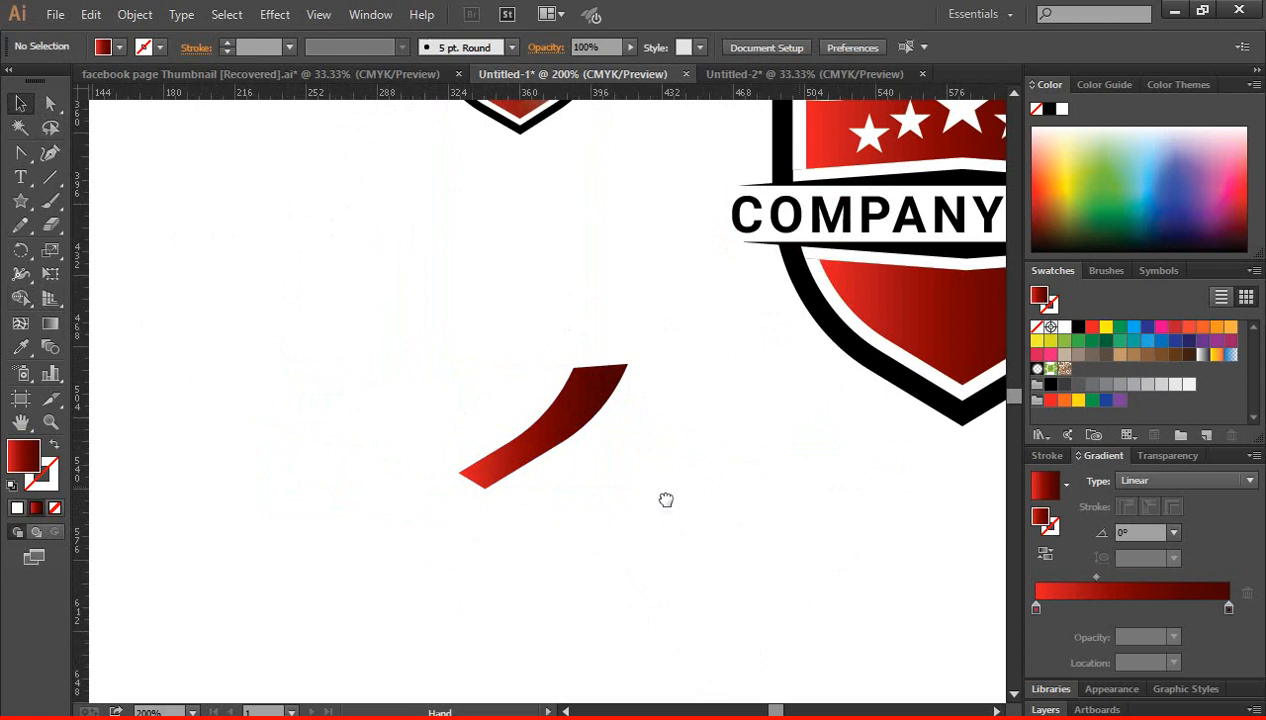
left_click_drag(660, 495, 310, 538)
left_click_drag(233, 443, 711, 343)
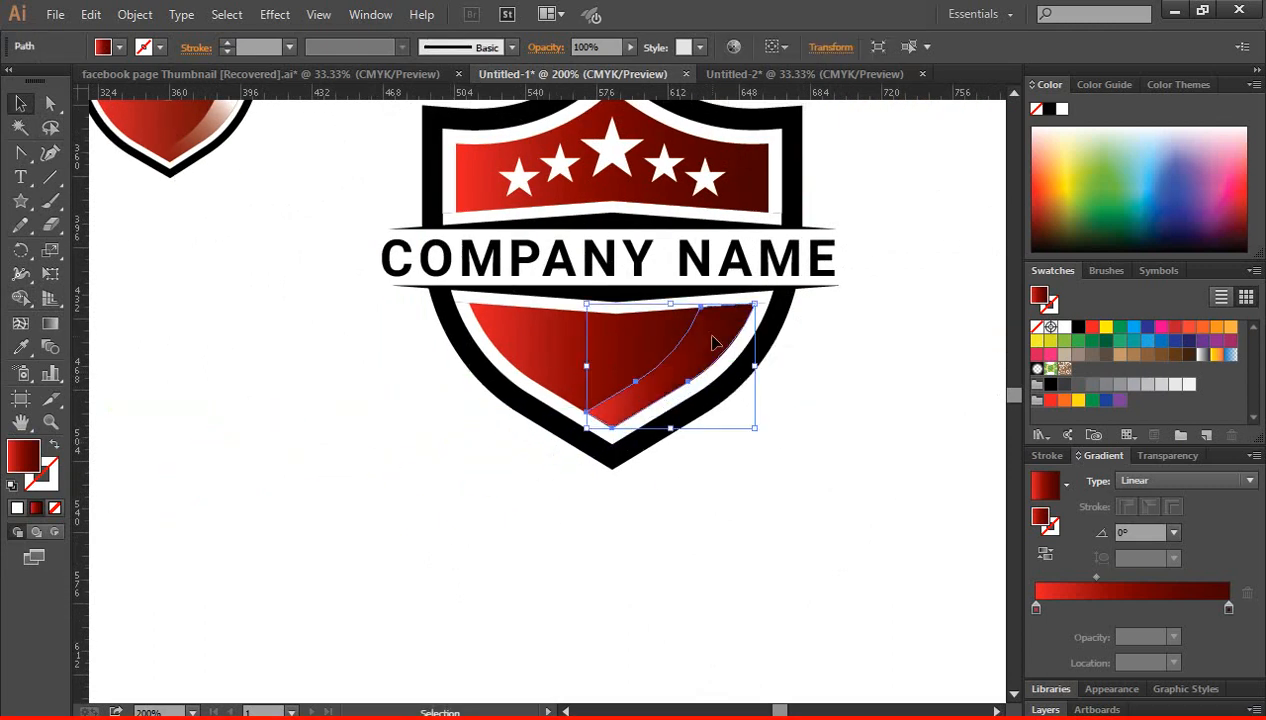
- Make the strip's starting gradient stop white with 0% opacity
left_click(1036, 607)
double_click(1037, 609)
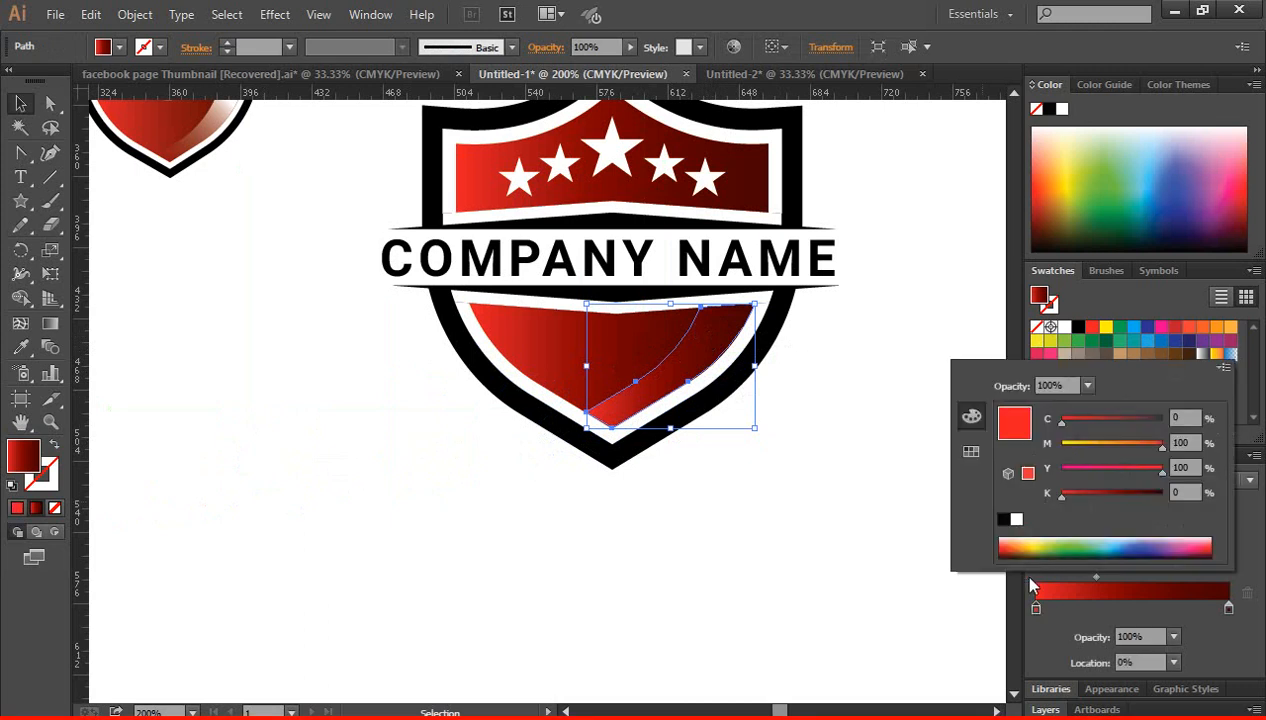
left_click(969, 450)
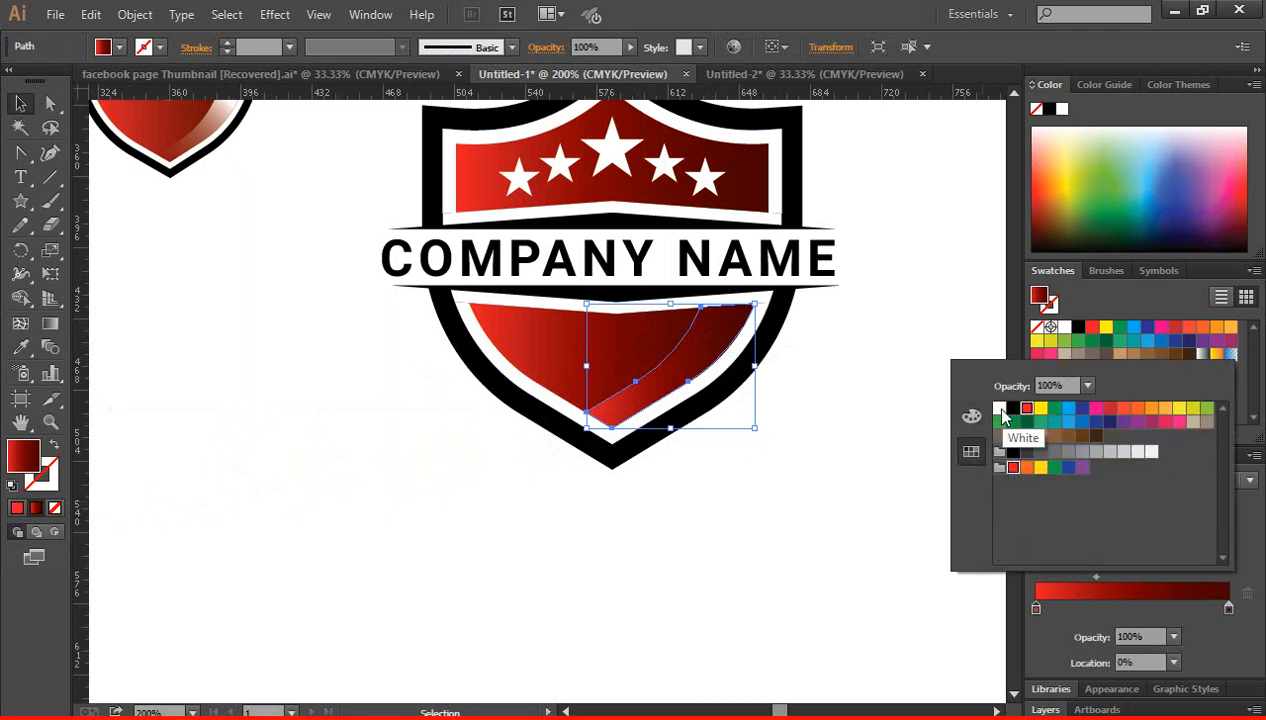
left_click(1000, 409)
left_click(1037, 606)
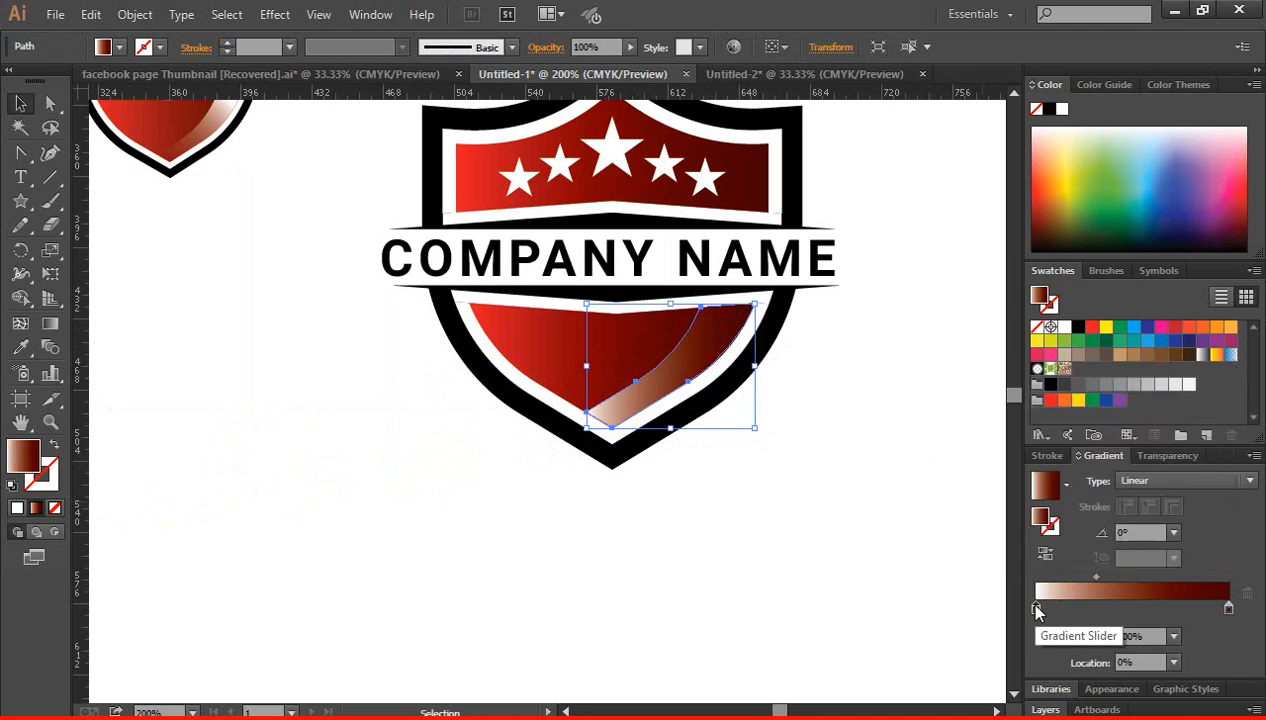
left_click(1173, 637)
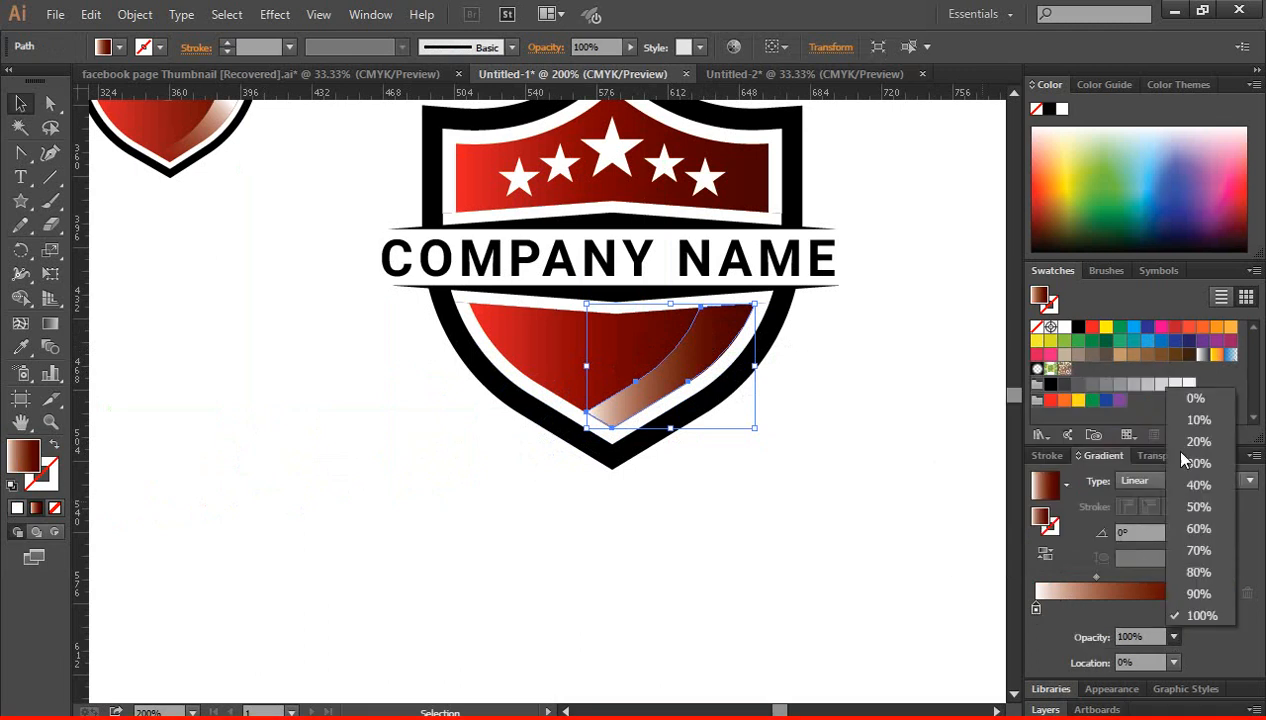
left_click(1190, 402)
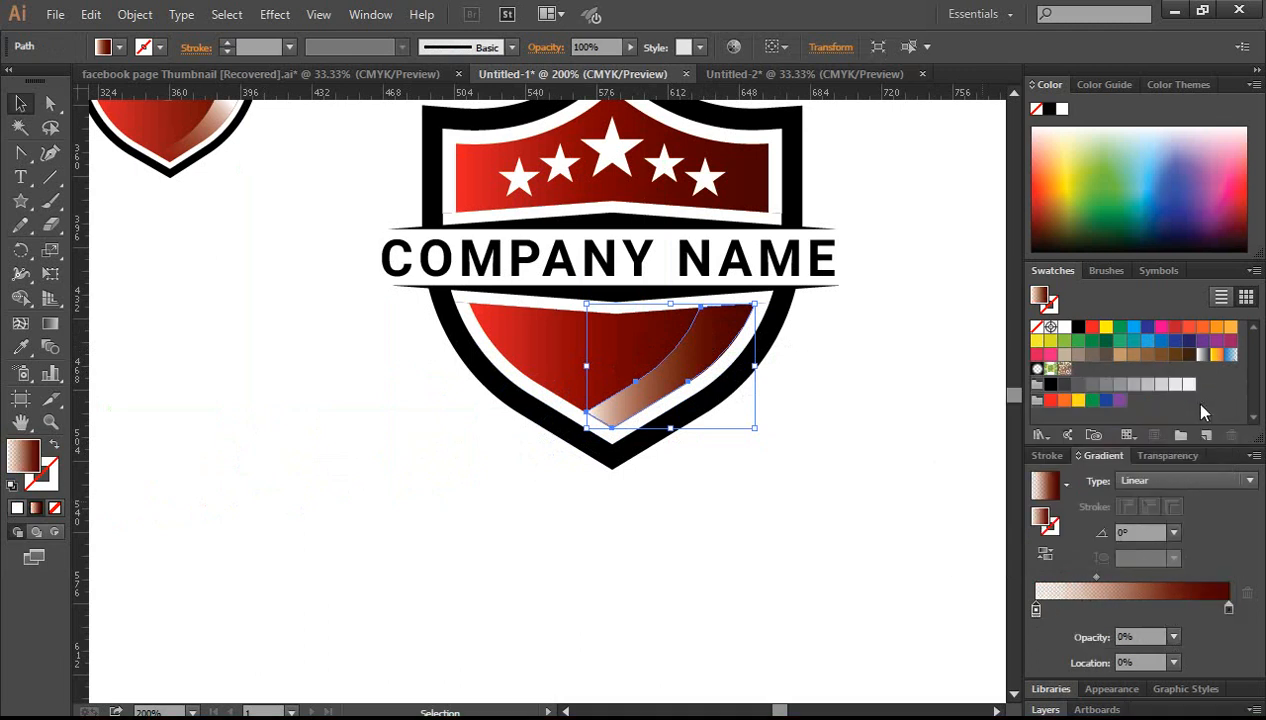
- Change the strip's end gradient stop to white
left_click(1229, 610)
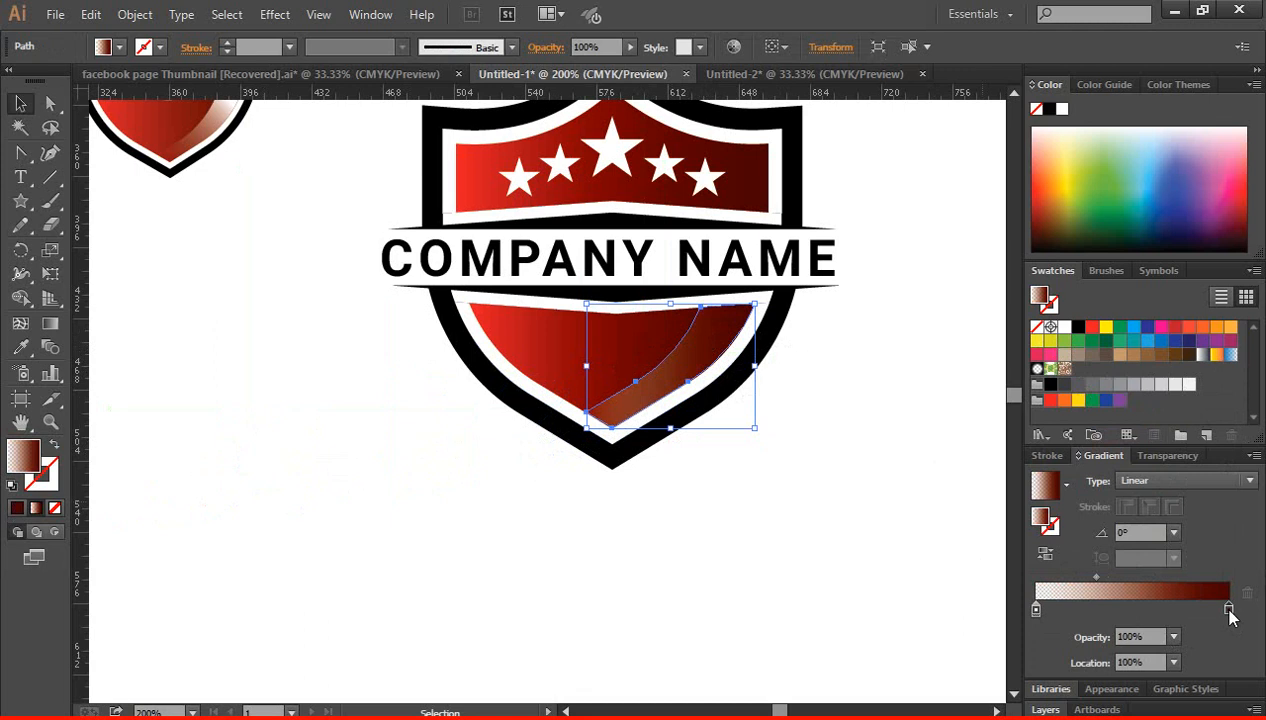
double_click(1229, 610)
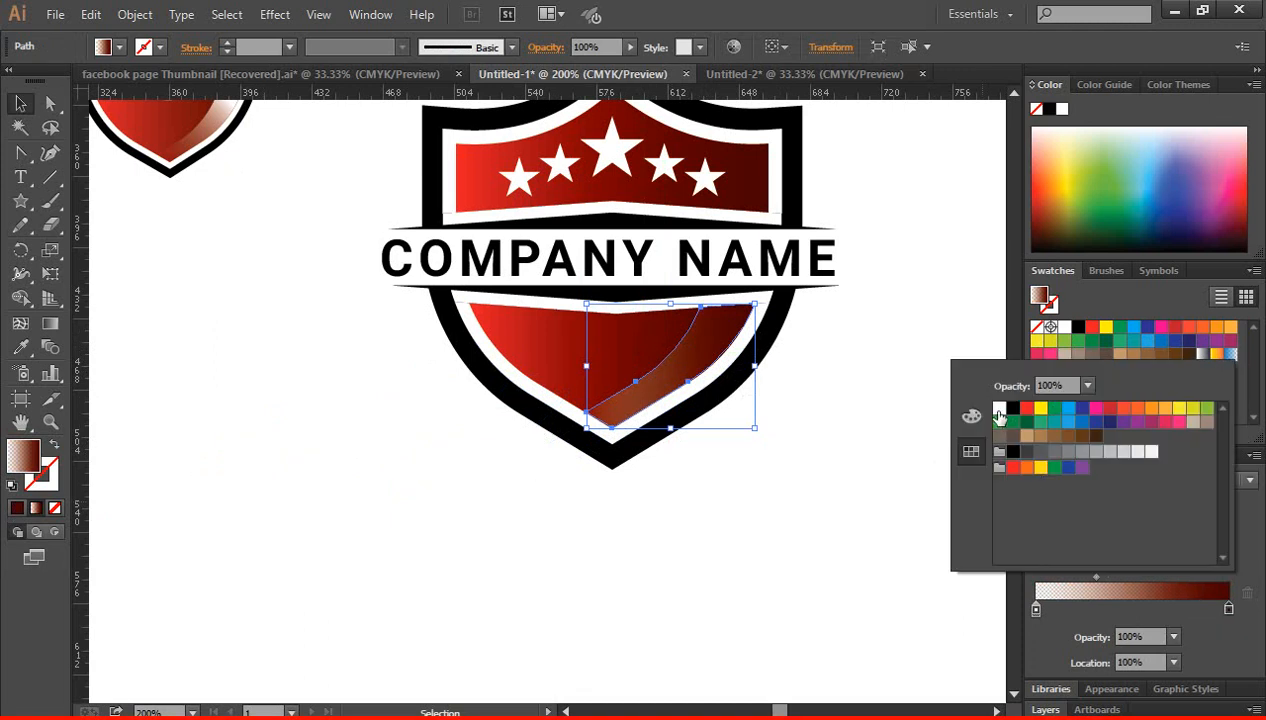
left_click(999, 409)
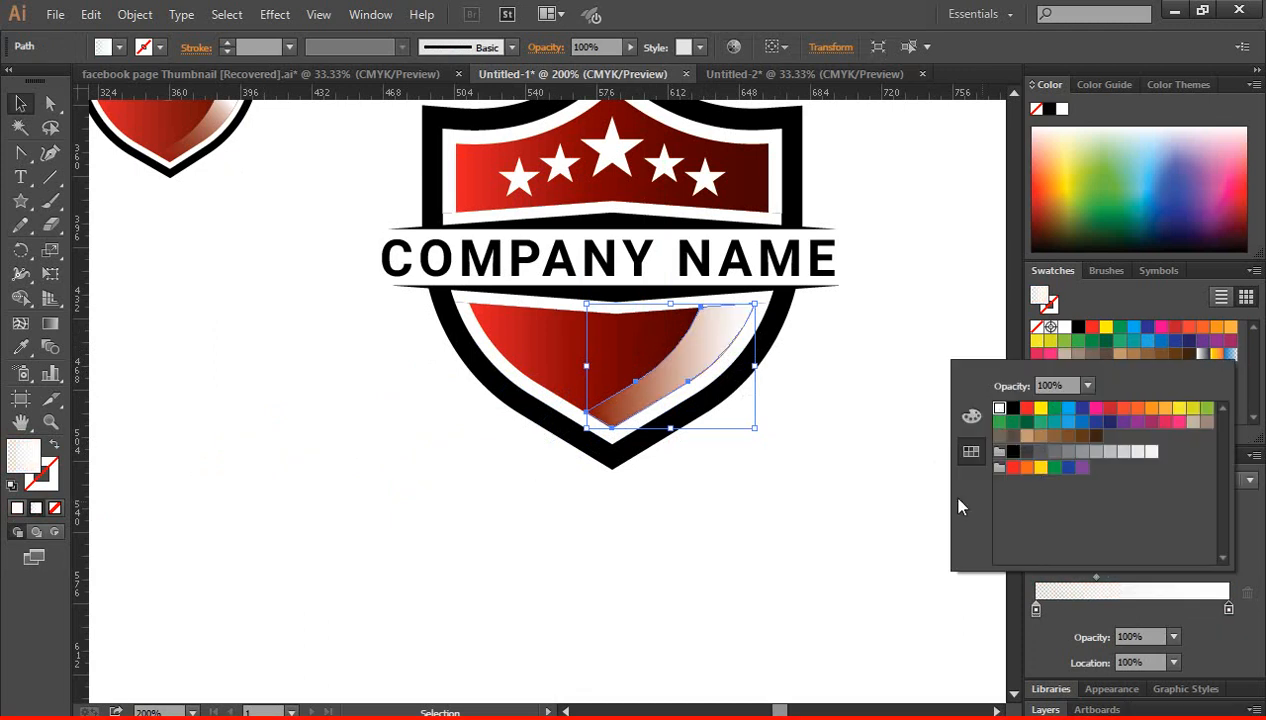
left_click(923, 461)
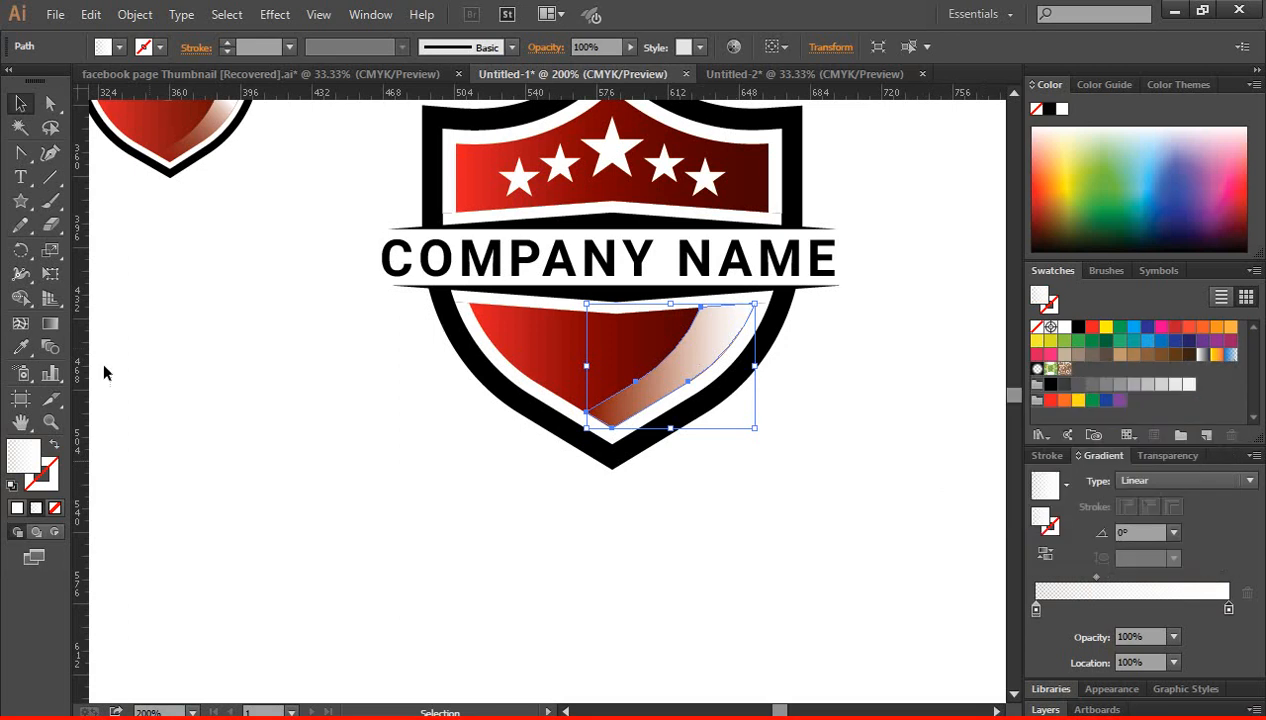
- Try running the strip's gradient diagonally from its upper right corner down to the shield's tip
left_click(50, 323)
left_click_drag(724, 305, 705, 338)
left_click_drag(624, 408, 604, 425)
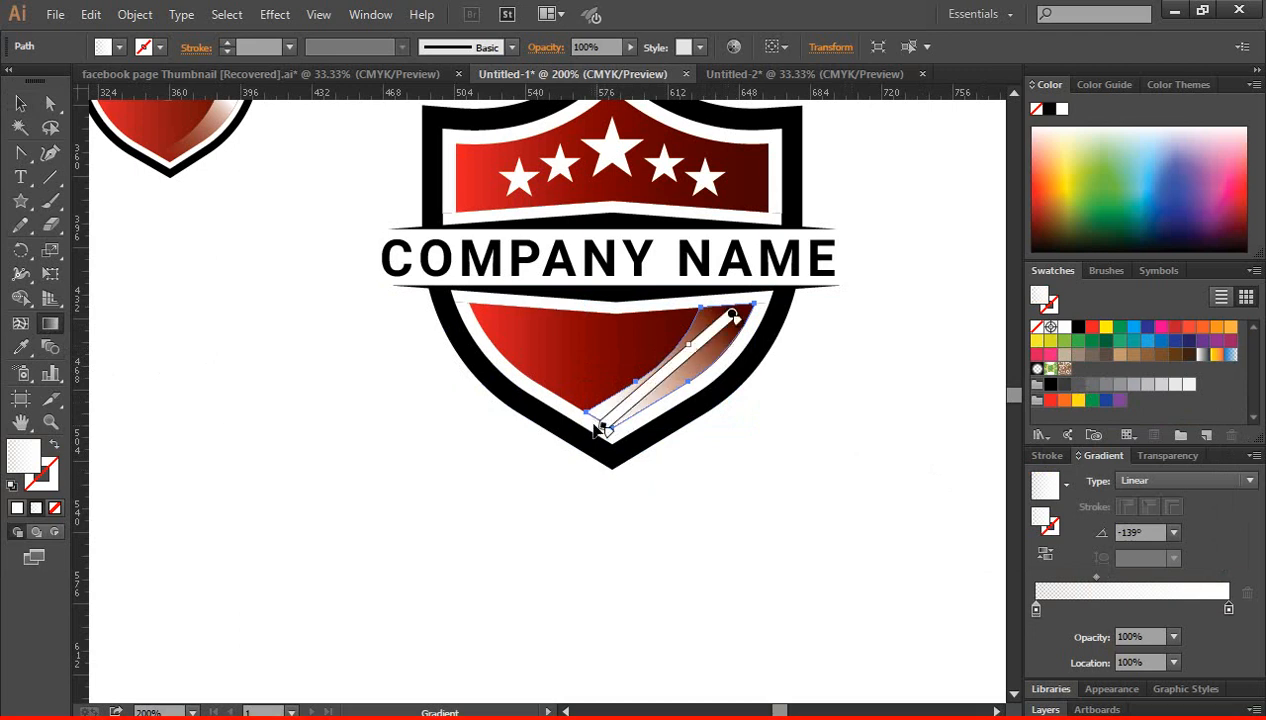
left_click(23, 105)
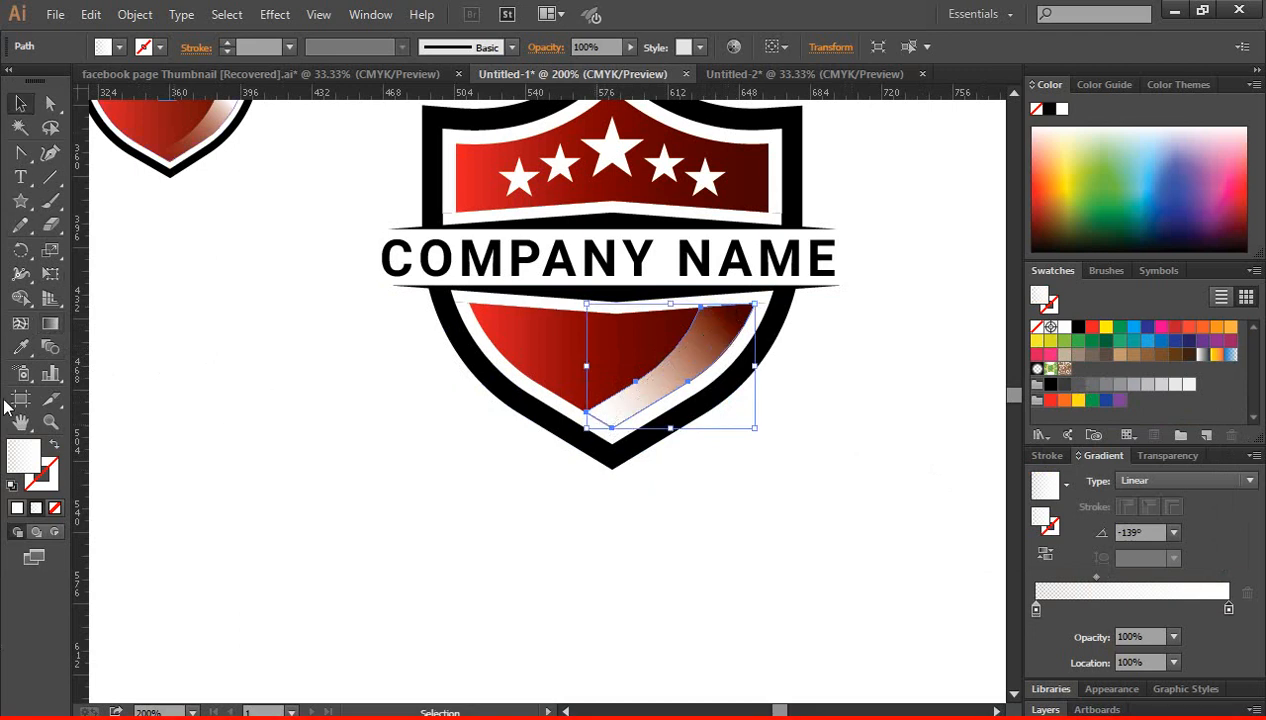
- Redraw the strip's gradient from its lower tip to its upper right corner at about 39.6°
left_click(50, 323)
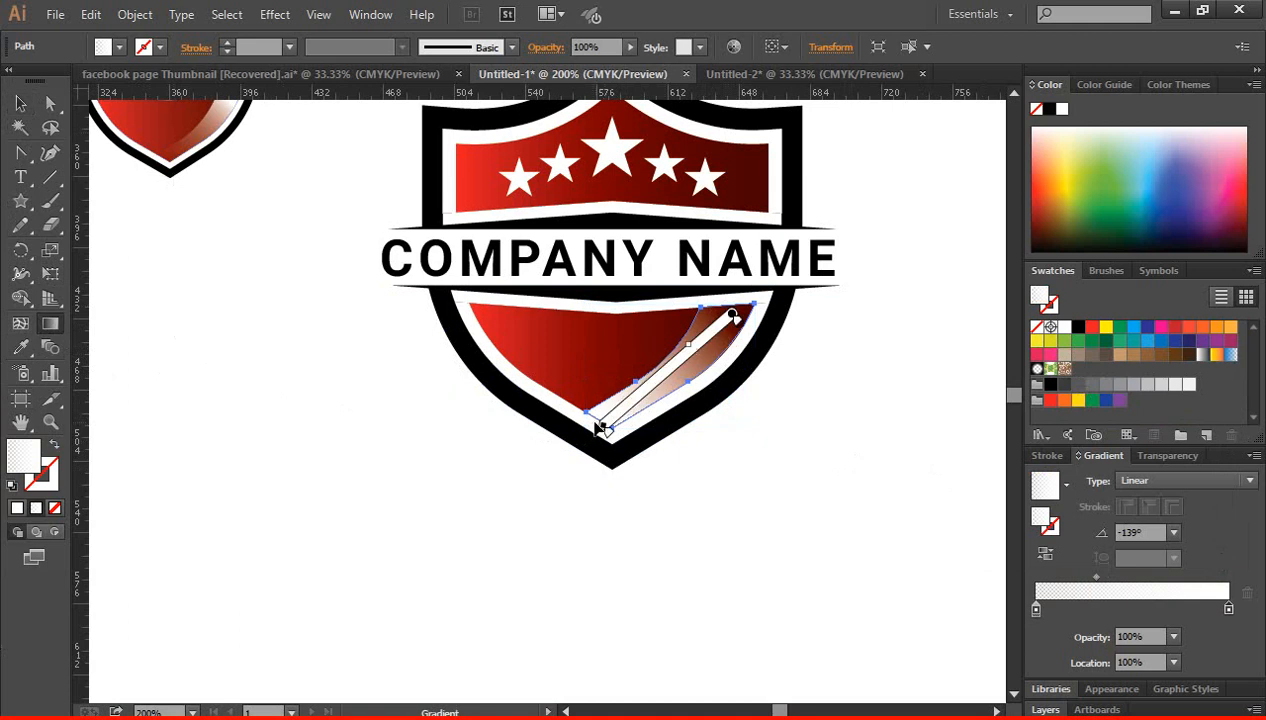
left_click_drag(590, 421, 738, 311)
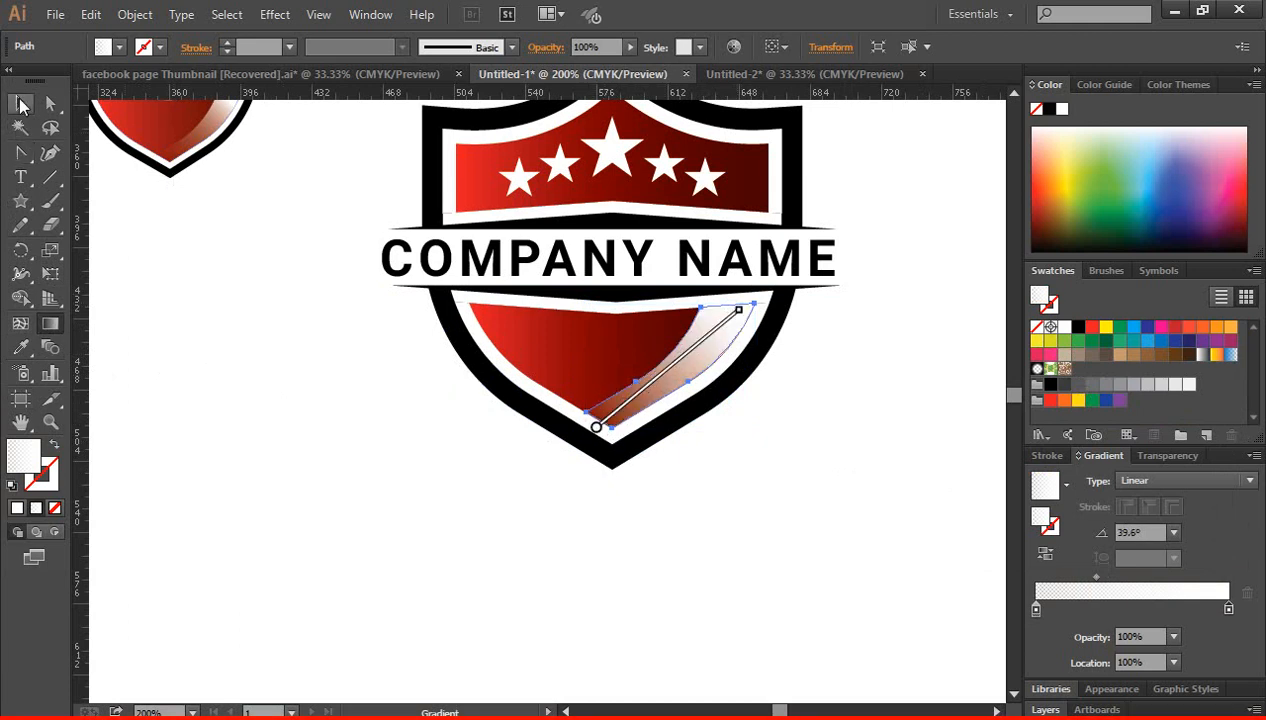
left_click(20, 104)
left_click(391, 484)
- Shift the strip's gradient midpoint to about 40% so the white highlight is slightly reduced
scroll(806, 580, "up", 1)
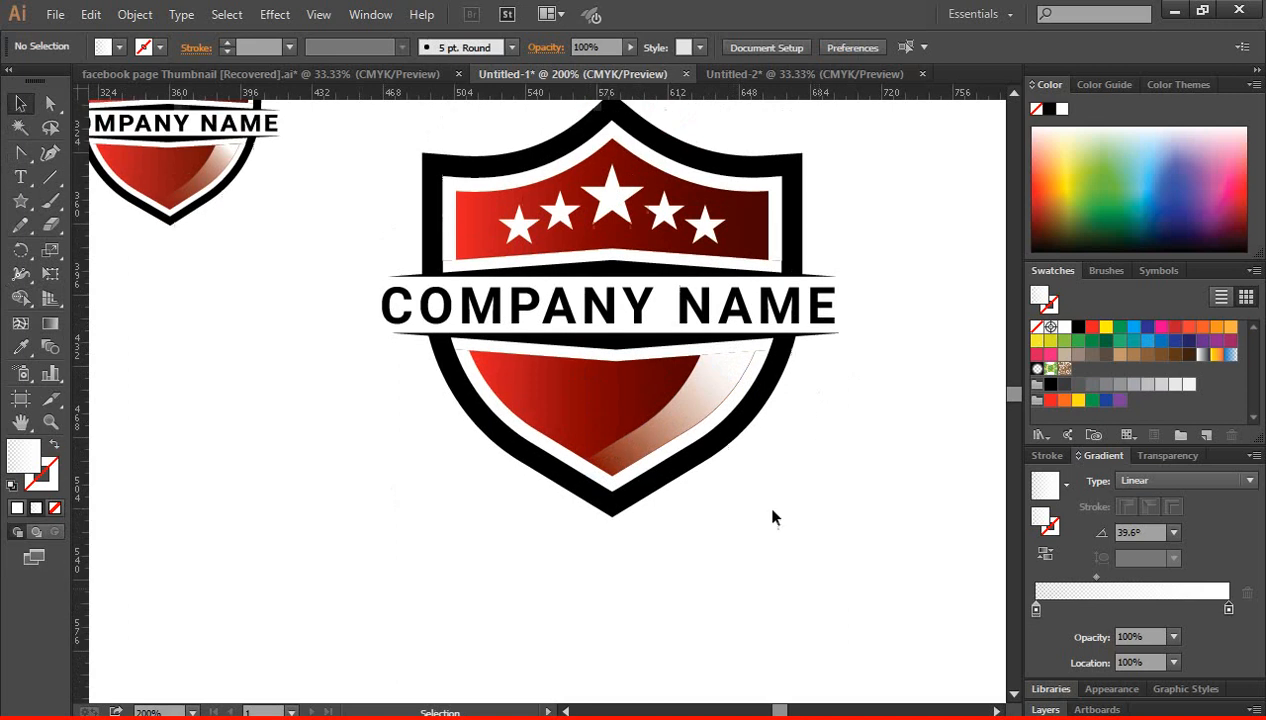
left_click(704, 388)
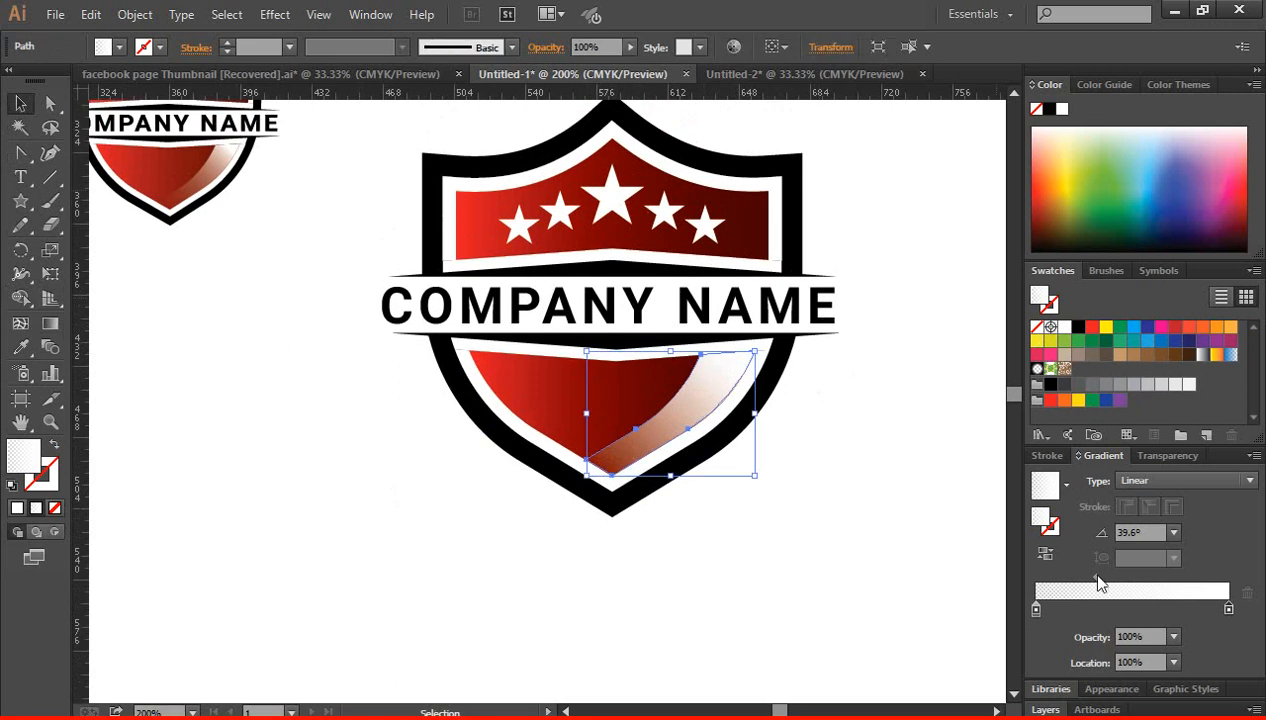
left_click_drag(1098, 579, 1113, 579)
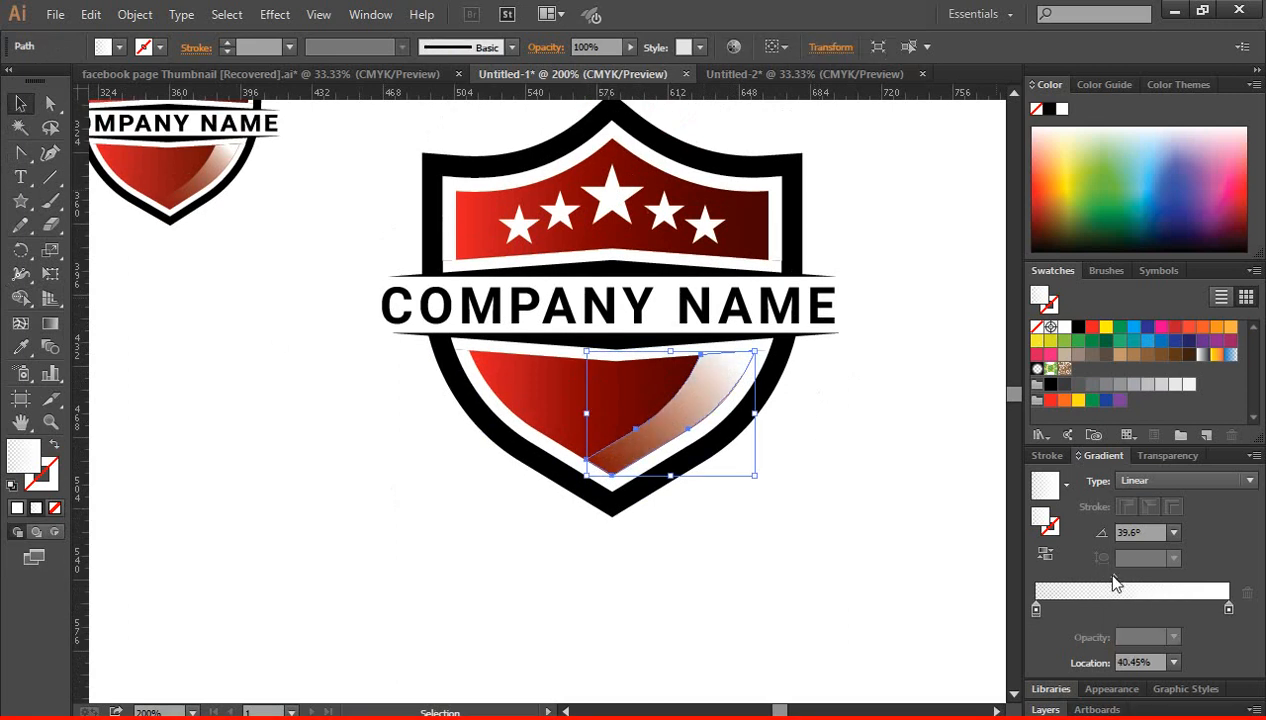
left_click(850, 502)
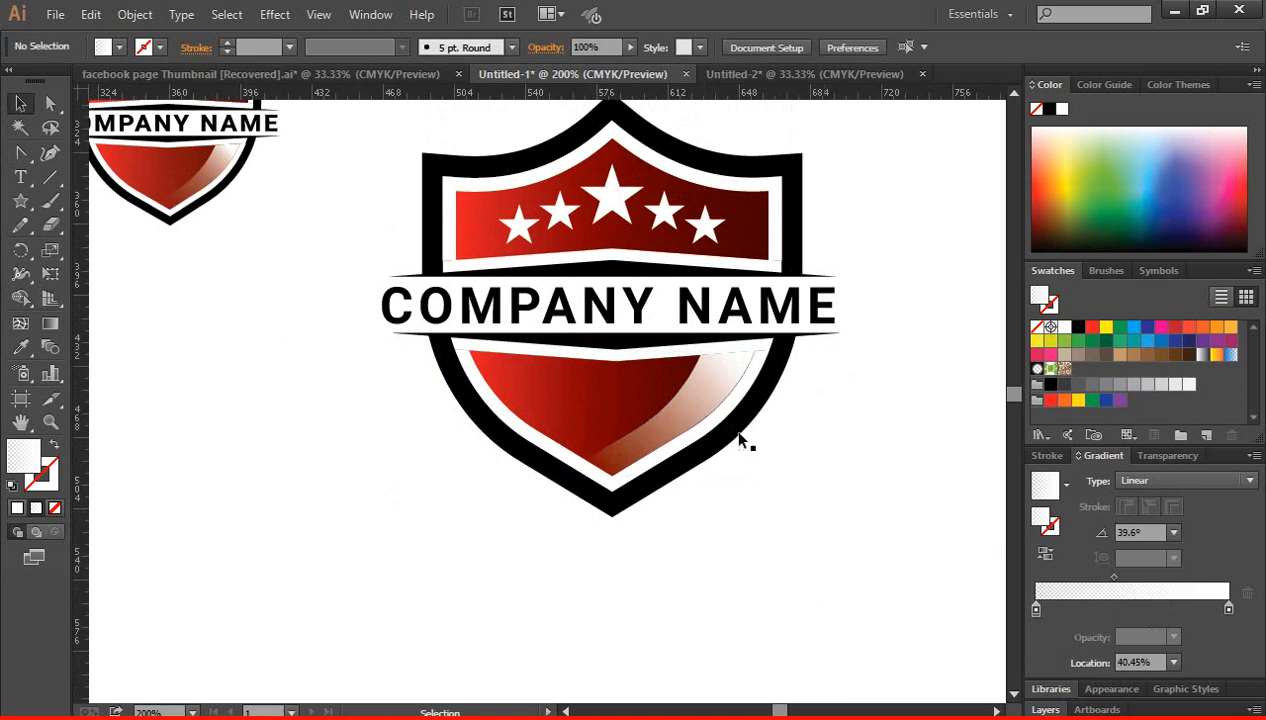
- Nudge the highlight strip slightly to the right to cover the thin dark edge of the red panel
left_click(720, 381)
left_click(860, 456)
left_click(703, 392, "ctrl")
left_click(519, 415, "ctrl")
left_click(564, 372, "ctrl")
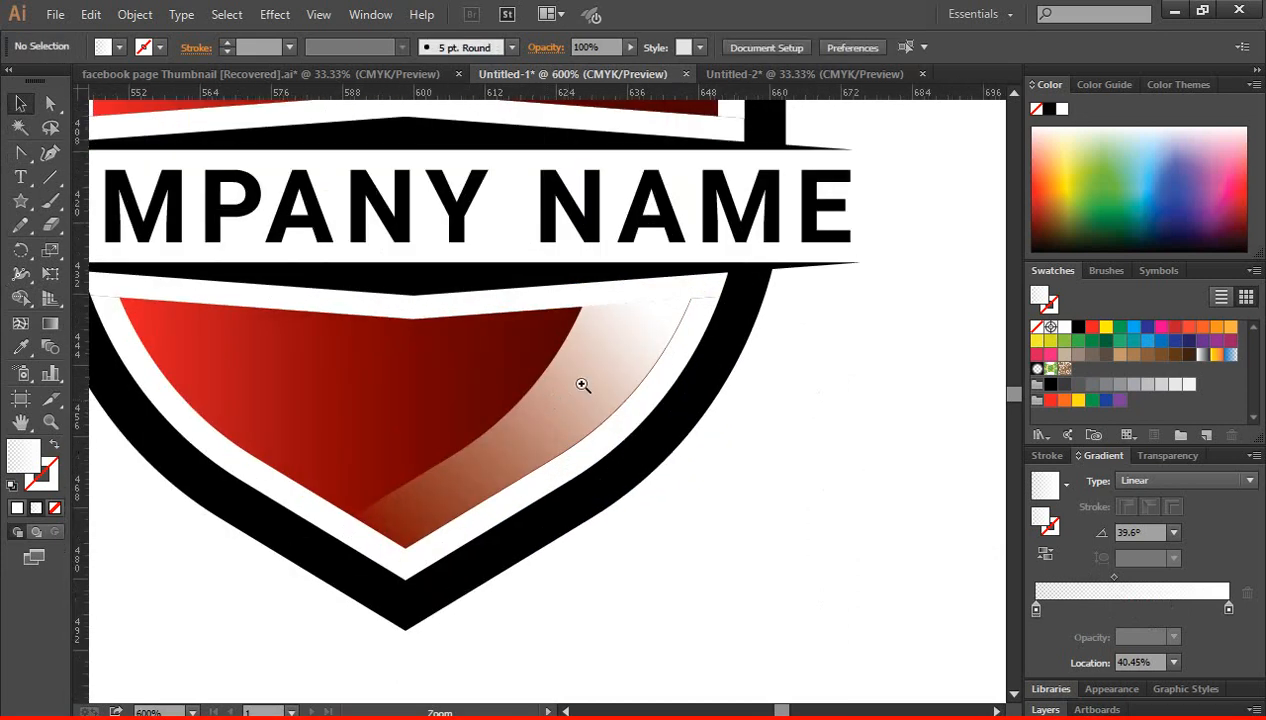
left_click(588, 372, "ctrl")
left_click(612, 358, "ctrl")
left_click(600, 370, "ctrl")
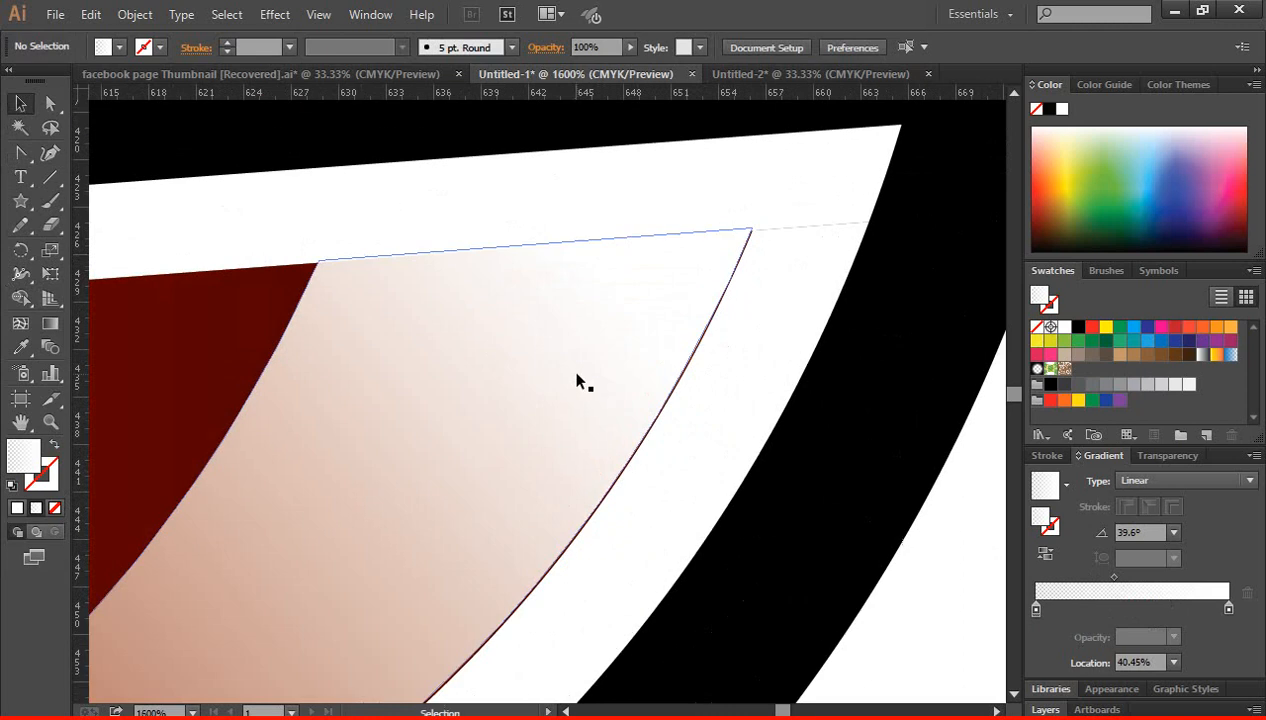
left_click_drag(577, 375, 582, 377)
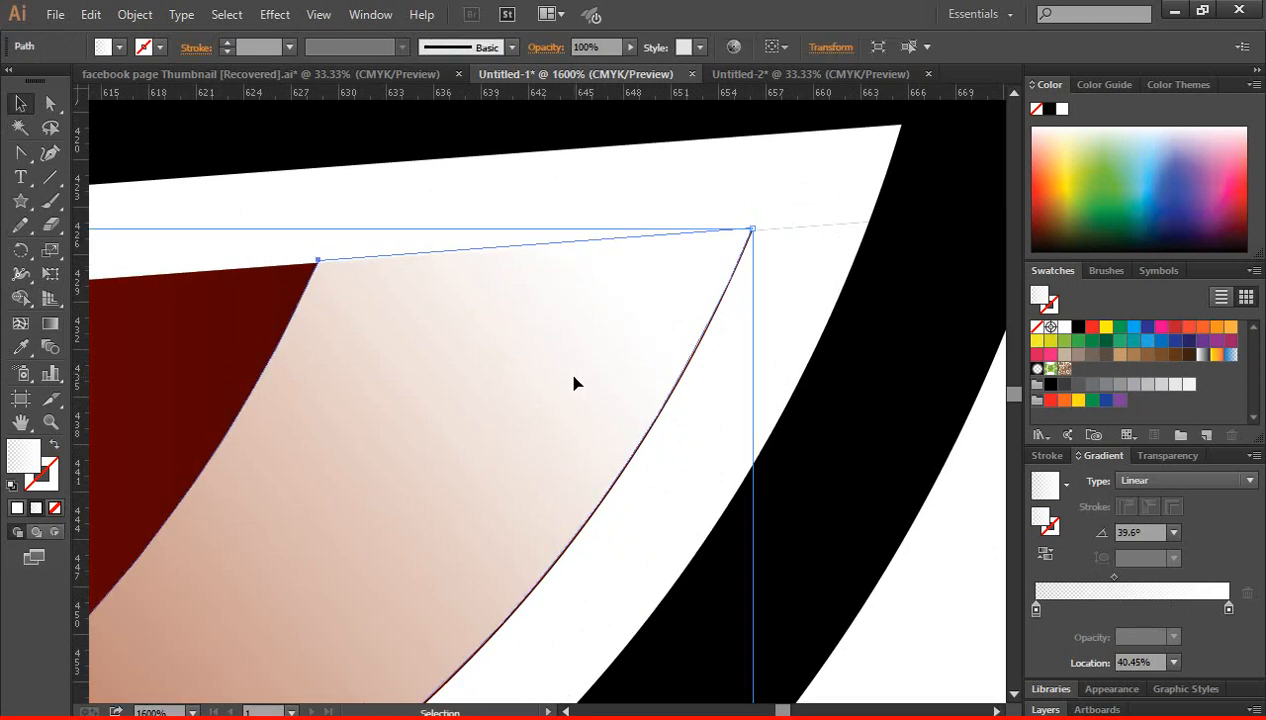
key("Right")
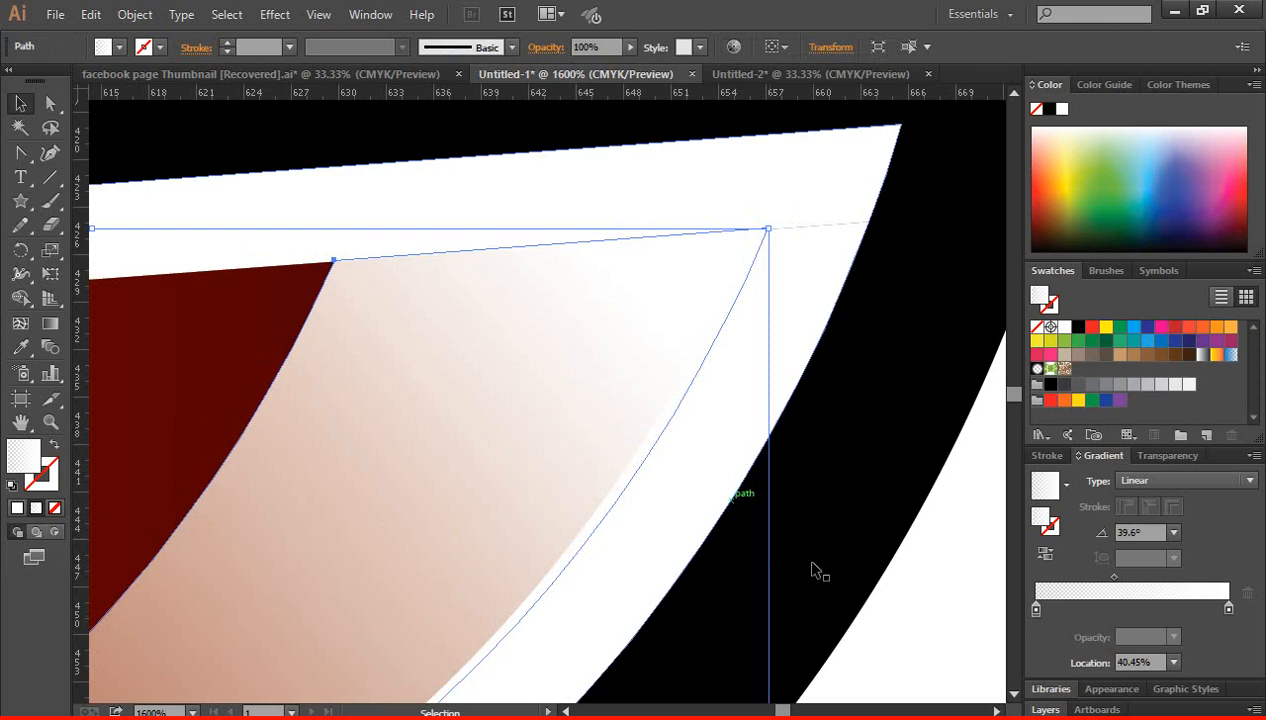
left_click(952, 593)
- Delete the small reference logo, leaving only the recreated shield centred in view
key("ctrl+minus")
key("ctrl+minus")
key("ctrl+minus")
key("ctrl+minus")
key("ctrl+minus")
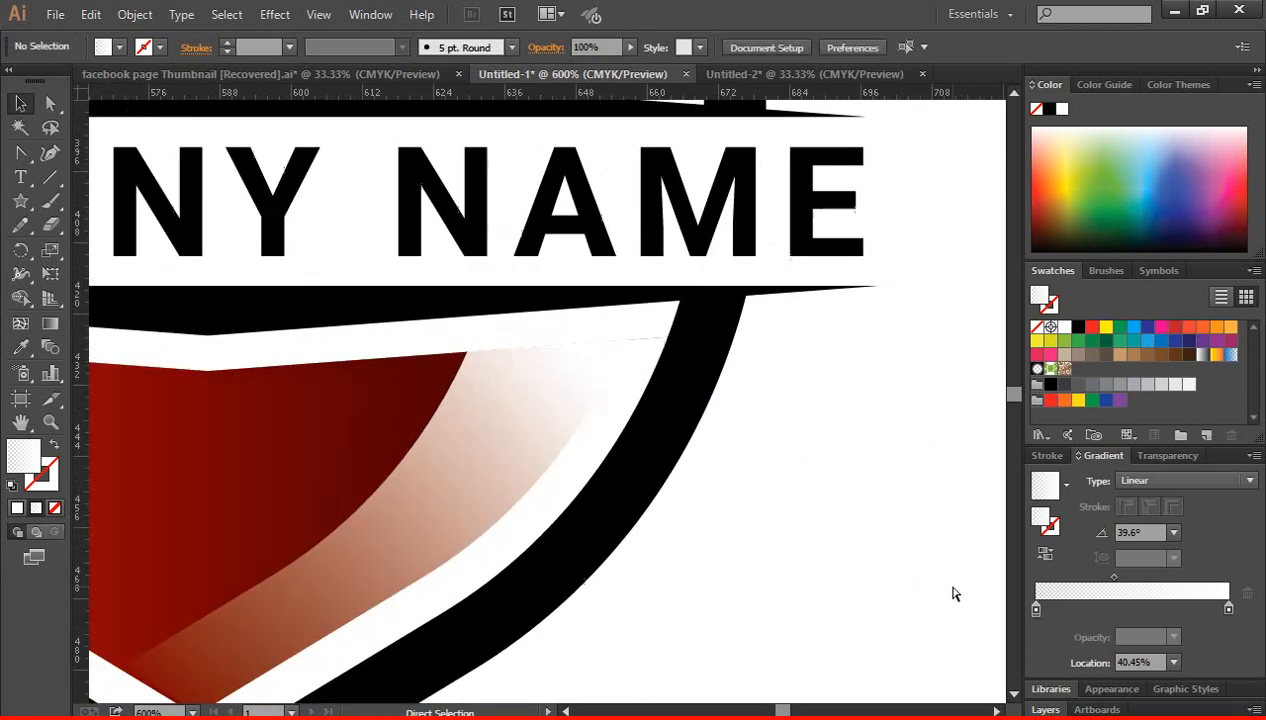
key("ctrl+minus")
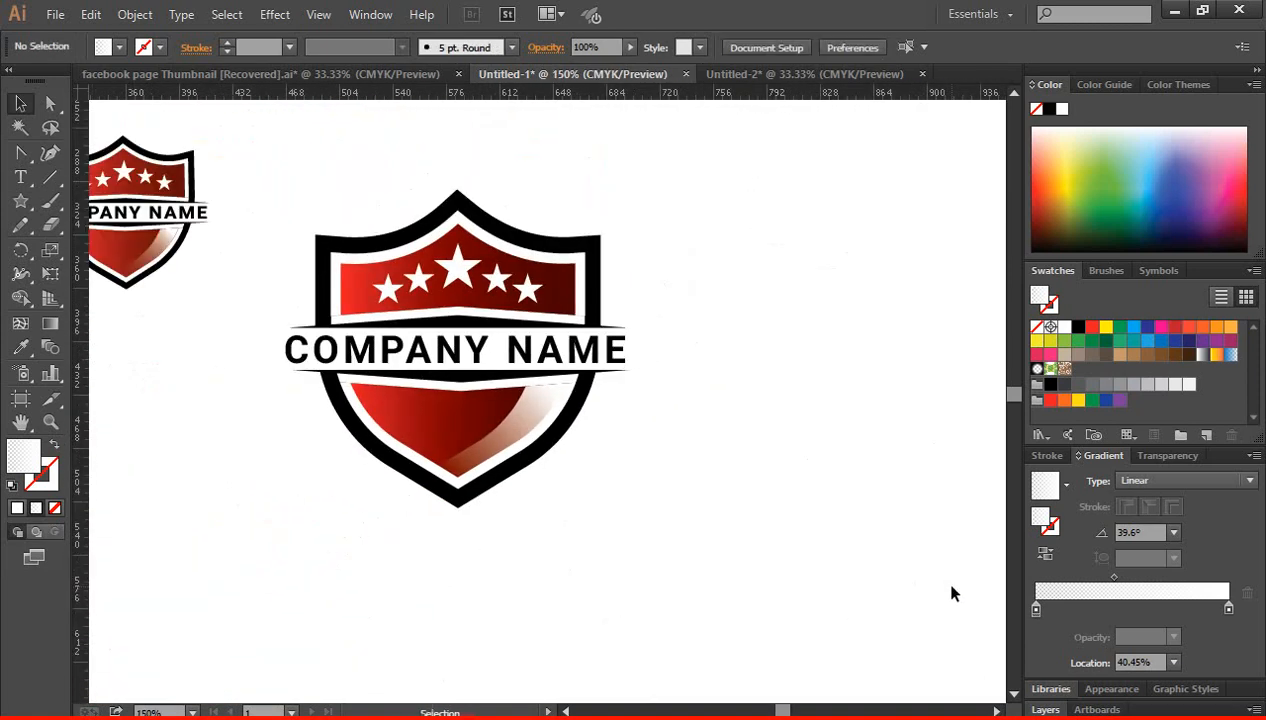
left_click_drag(630, 536, 766, 576)
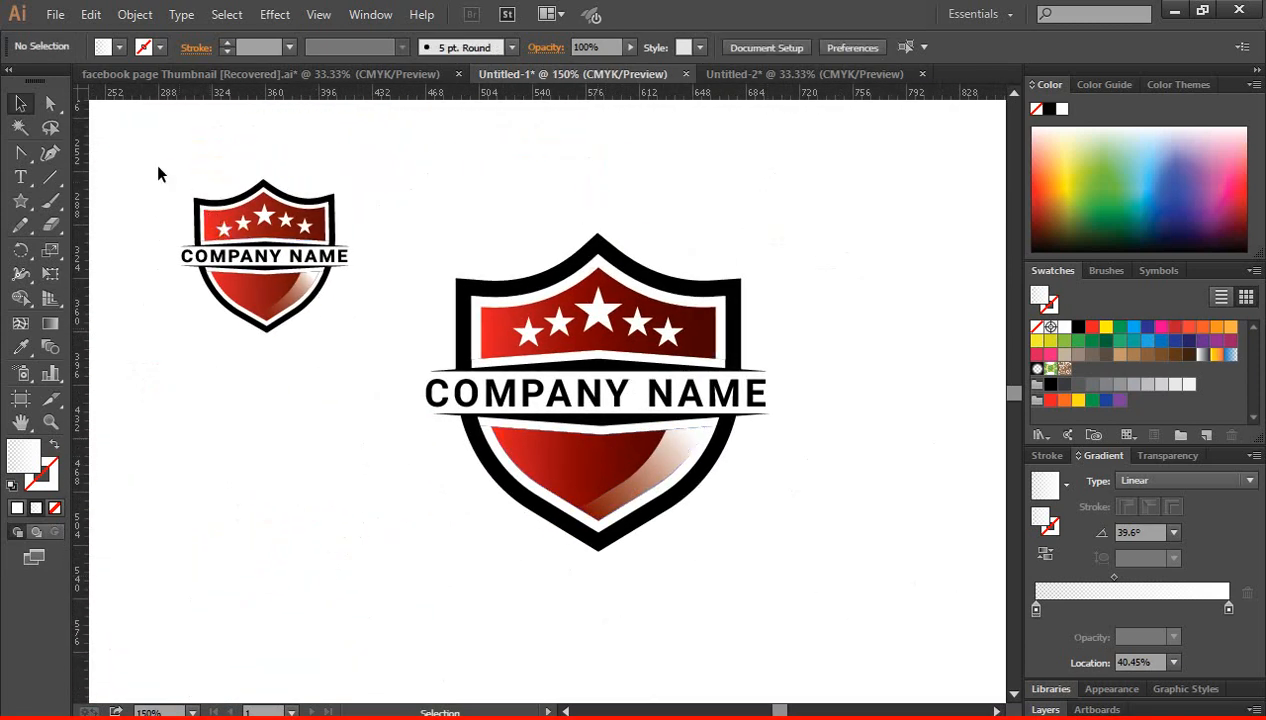
left_click_drag(160, 166, 355, 368)
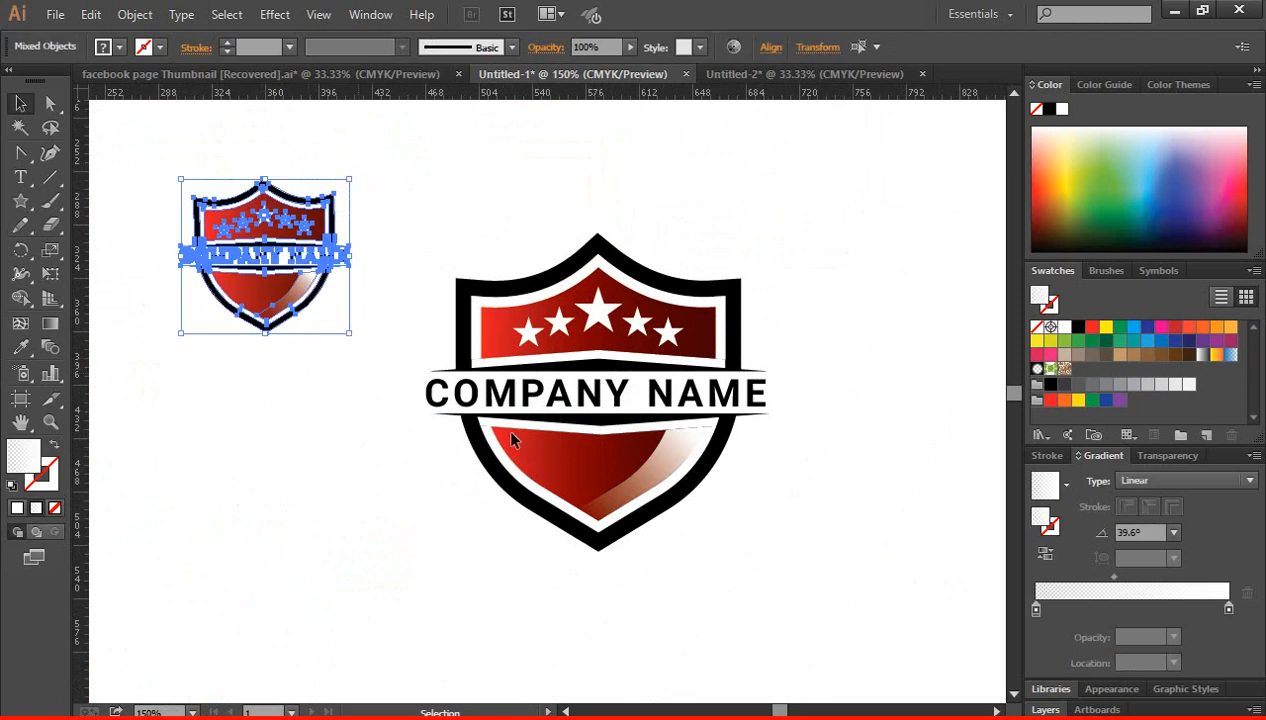
key("Delete")
left_click(603, 405, "ctrl")
left_click_drag(834, 538, 882, 528)
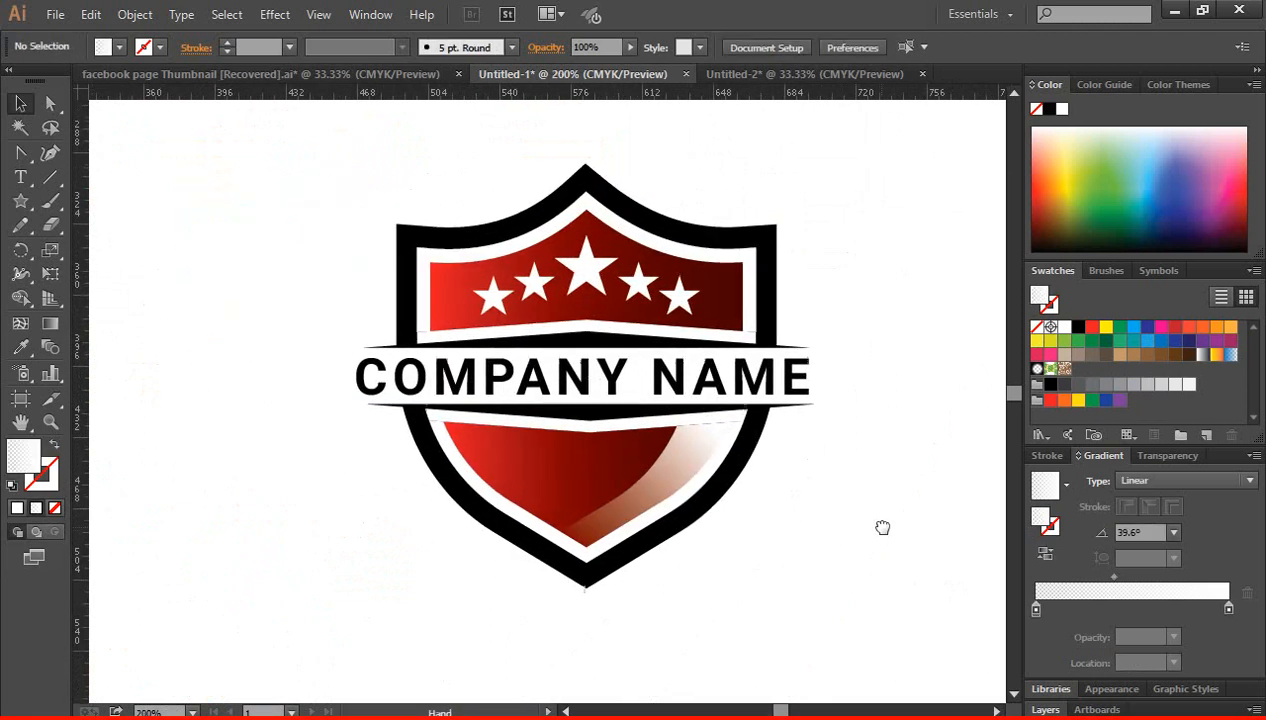